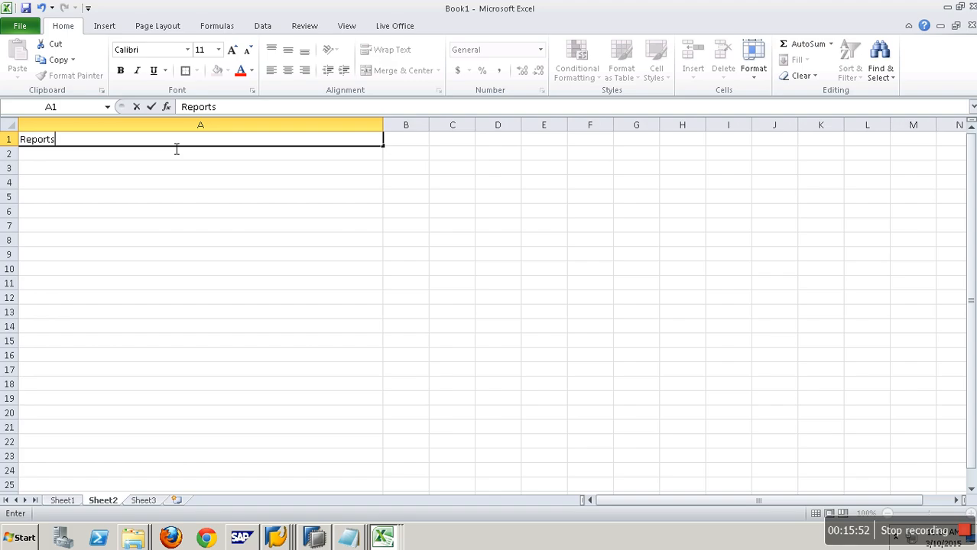
Enter the heading "Reports" in A1 of Sheet2 and give that cell a yellow fill
left_click(170, 169)
left_click(169, 141)
left_click(218, 71)
key("Return")
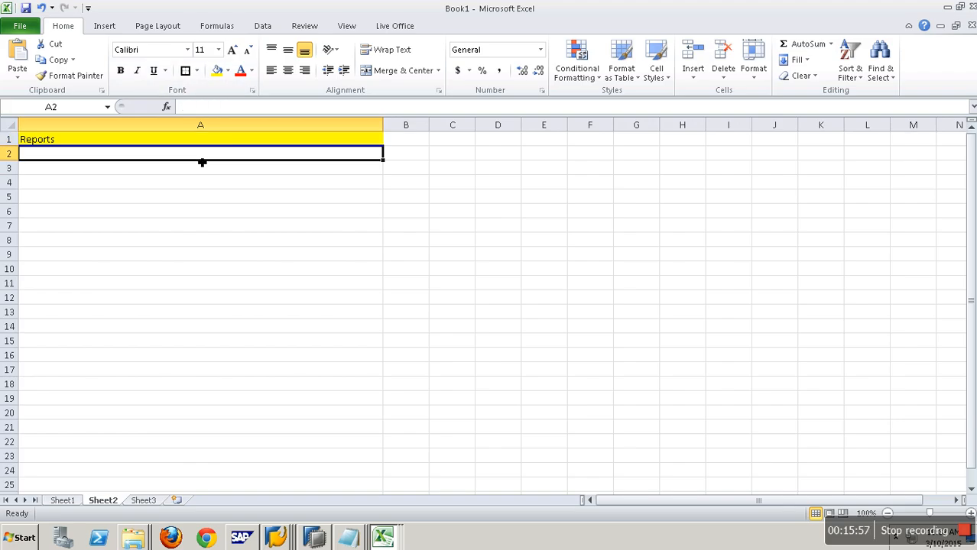
Enter "1. OfferBook Compliance Report - Summary" in cell A2 as the first report
type("1.")
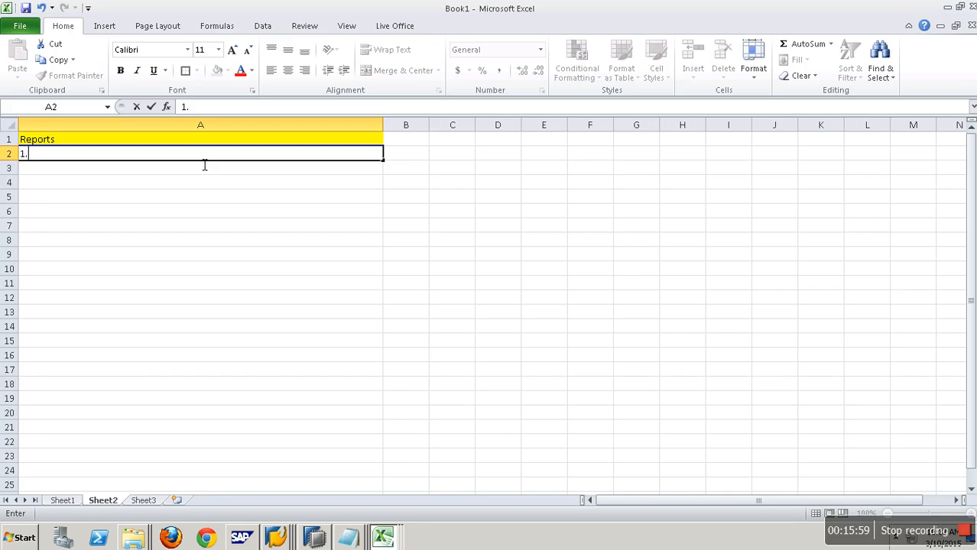
type(" OfferBook Compliance Repportr")
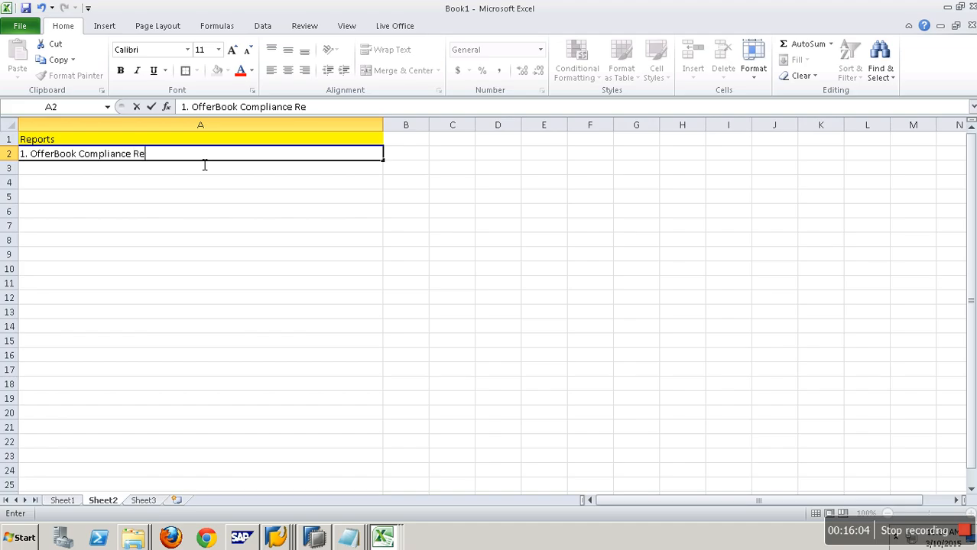
key("BackSpace")
key("BackSpace")
key("BackSpace")
key("BackSpace")
type("ort - Summary")
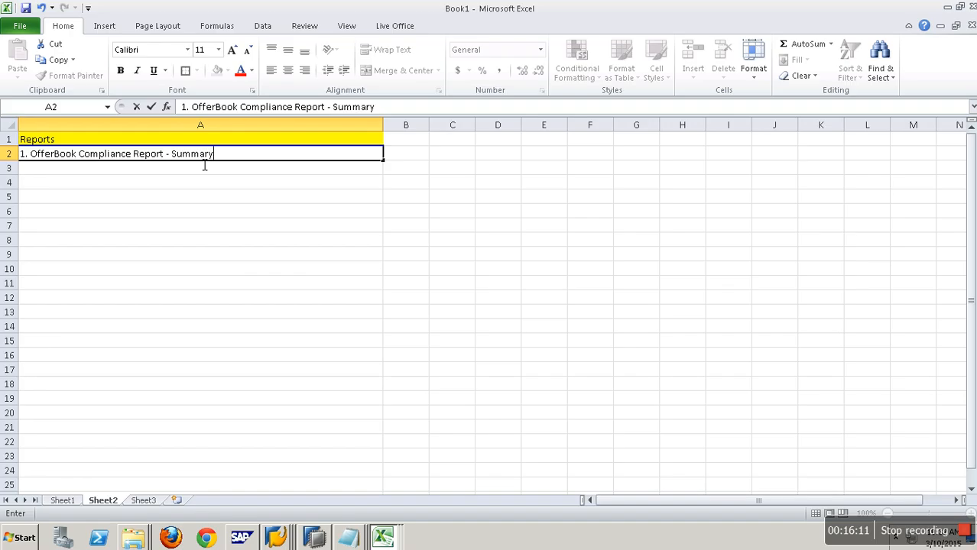
key("Return")
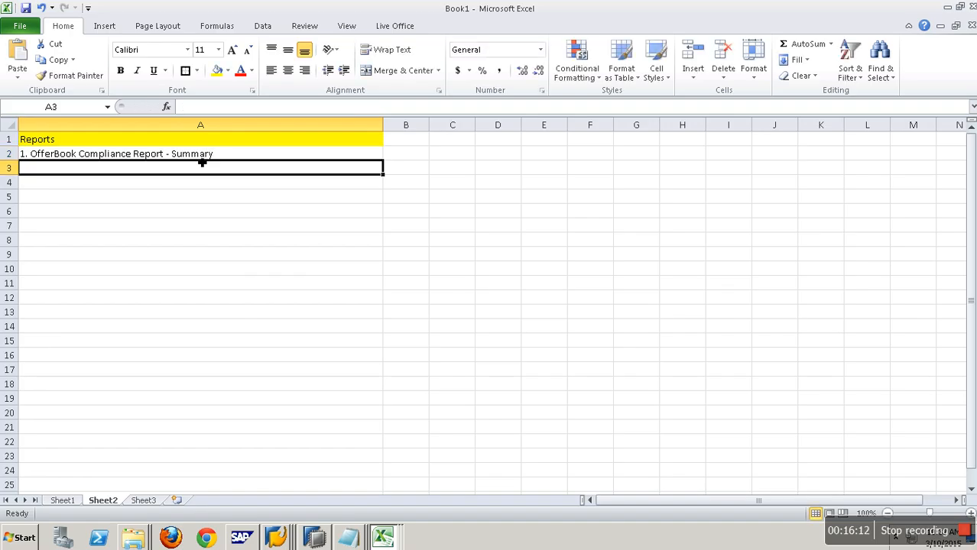
Start the second list entry with "2. O" in A3 and copy the report title without its number from A2
type("2. O")
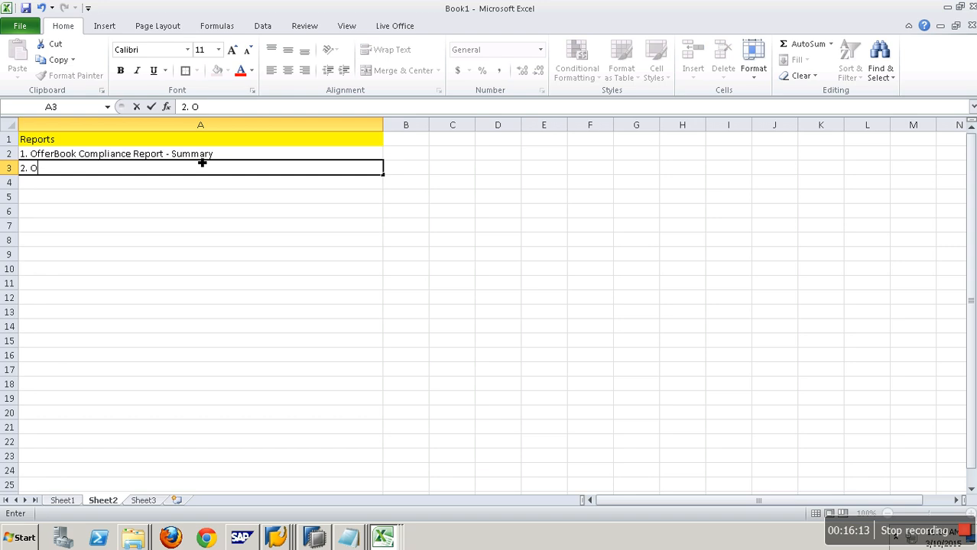
left_click(223, 157)
double_click(223, 155)
left_click_drag(222, 155, 30, 153)
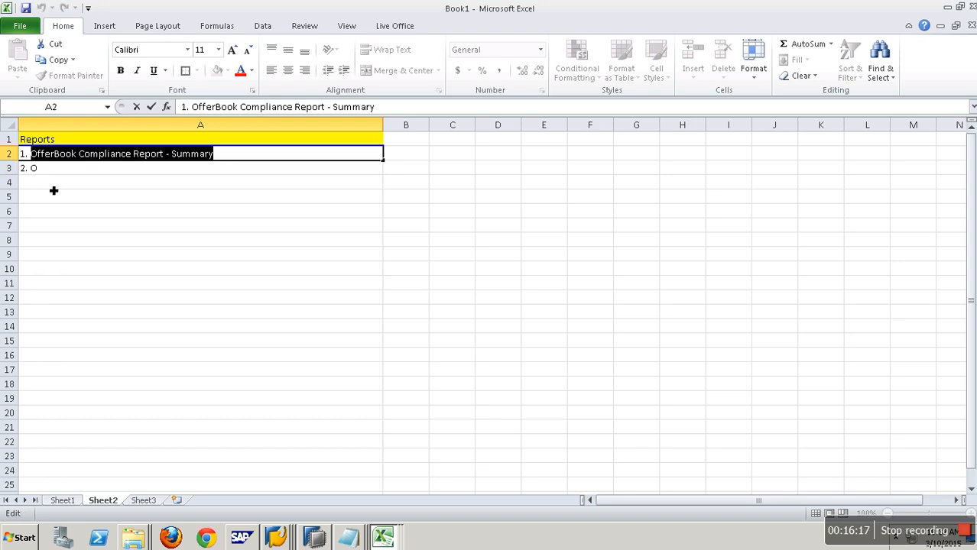
key("ctrl+c")
Complete A3 as "2. OfferBook Compliance Report - Detail" by pasting the copied title and replacing its last word
left_click(75, 179)
left_click(74, 169)
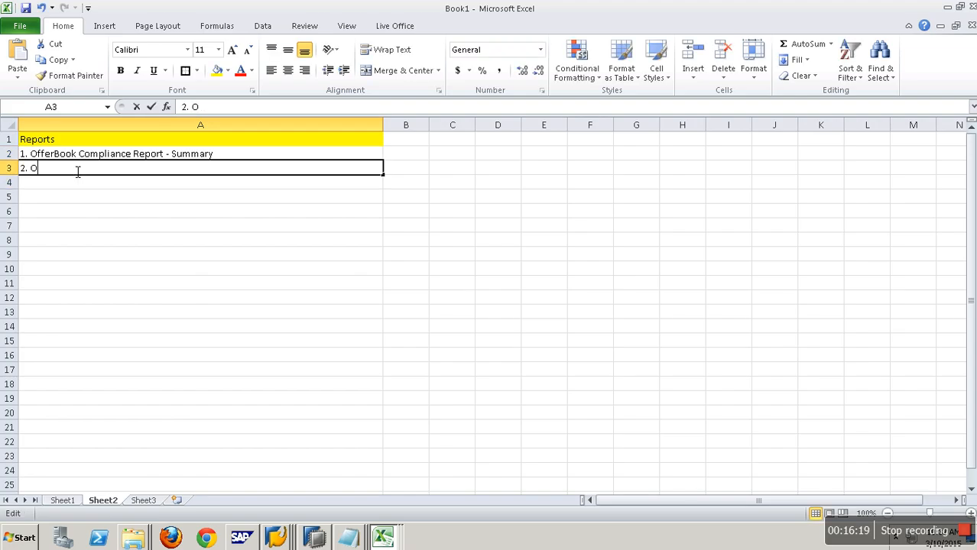
double_click(79, 170)
key("BackSpace")
key("ctrl+v")
key("BackSpace")
key("BackSpace")
key("BackSpace")
key("BackSpace")
key("BackSpace")
key("BackSpace")
key("BackSpace")
type("Detail")
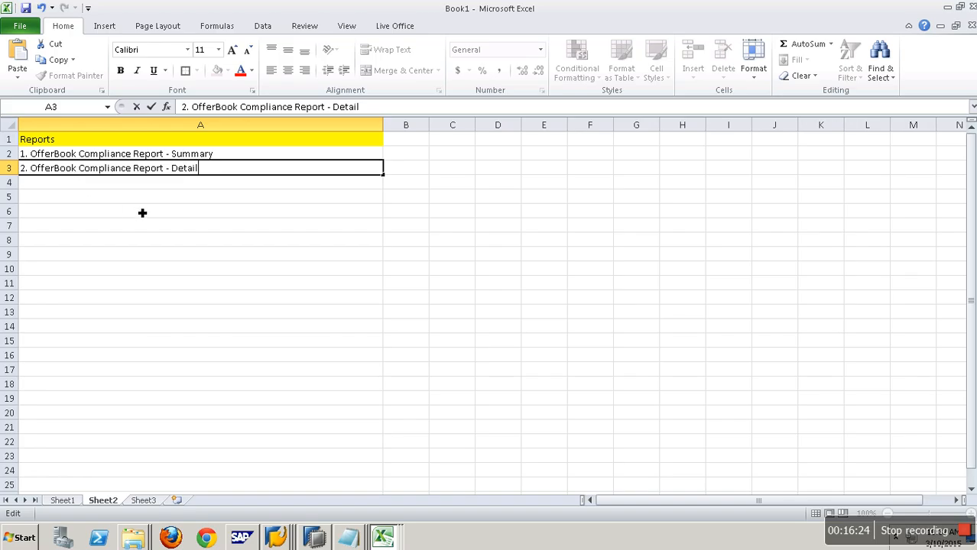
left_click(177, 197)
Append "[RRI]" to the Detail report entry in A3
left_click(209, 157)
left_click_drag(215, 169, 216, 170)
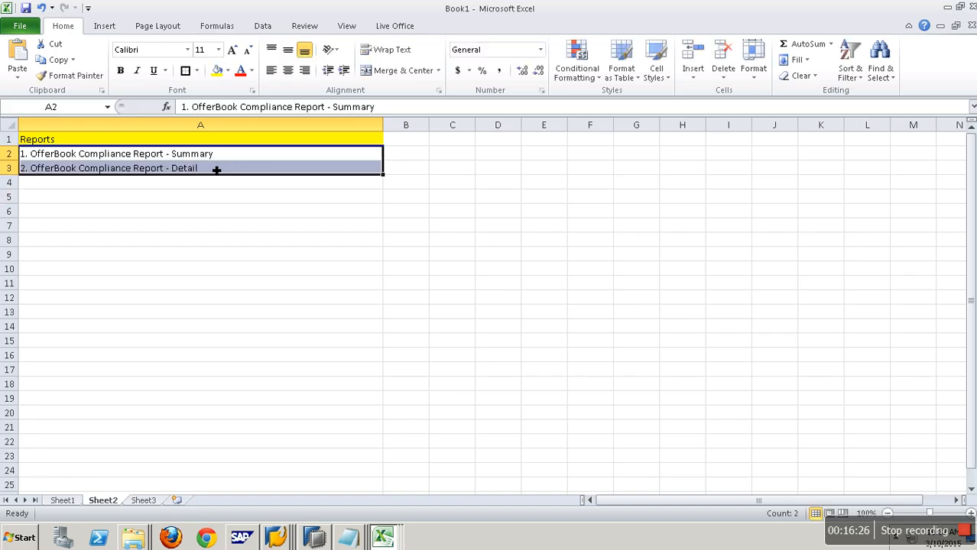
double_click(245, 172)
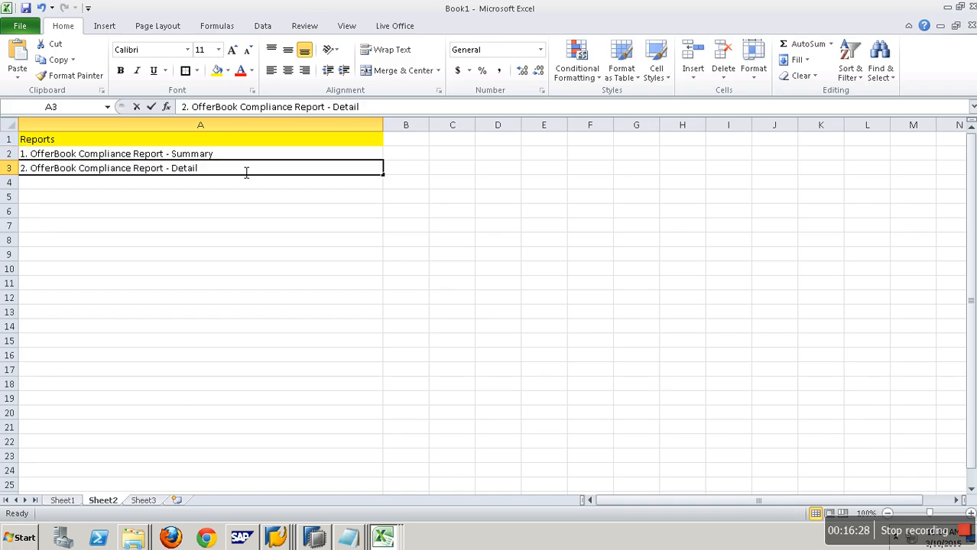
type("[RRI]")
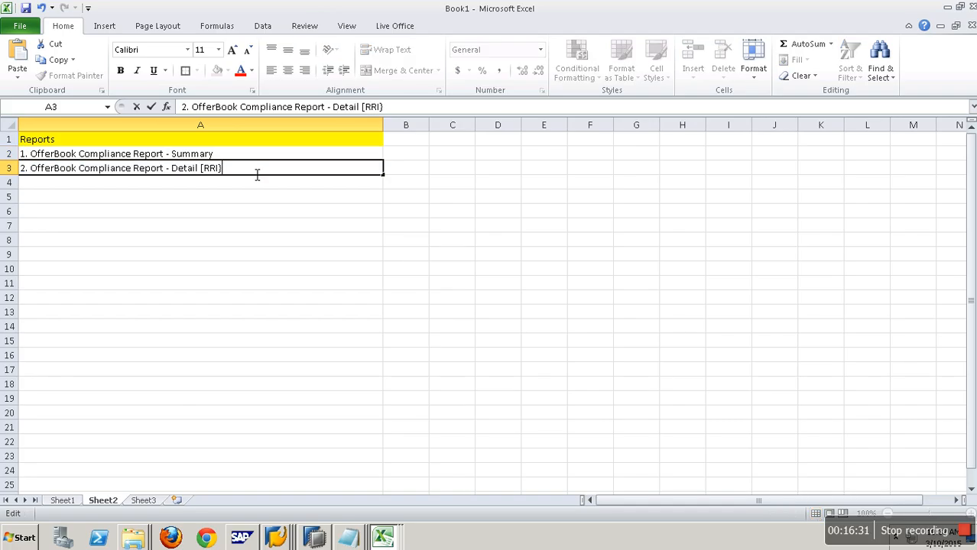
key("Return")
left_click(253, 166)
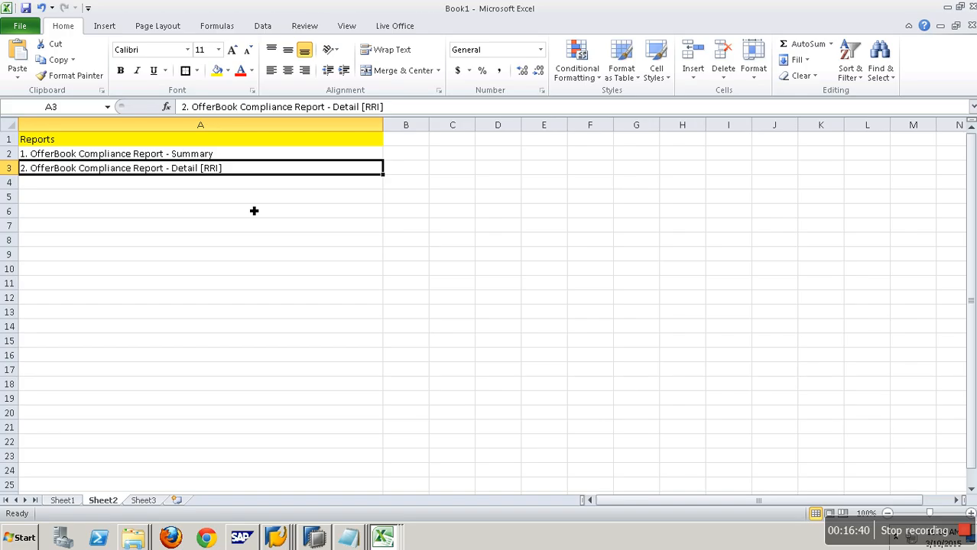
left_click(417, 201)
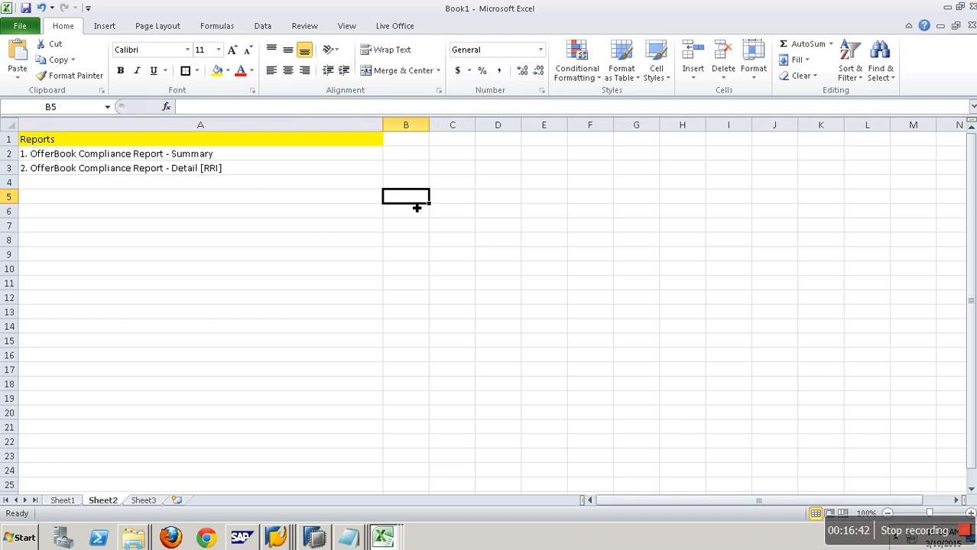
left_click(374, 155)
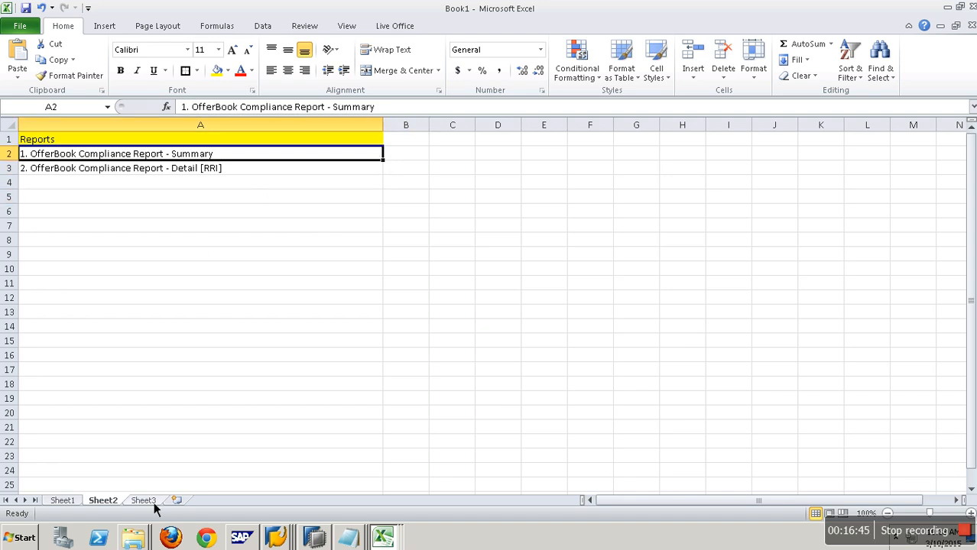
double_click(229, 157)
left_click_drag(390, 109, 193, 114)
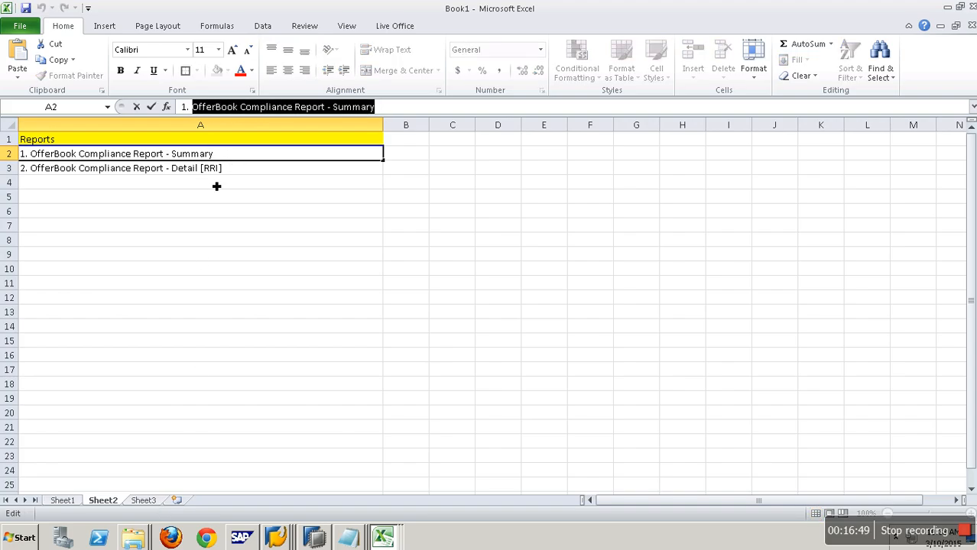
left_click(145, 500)
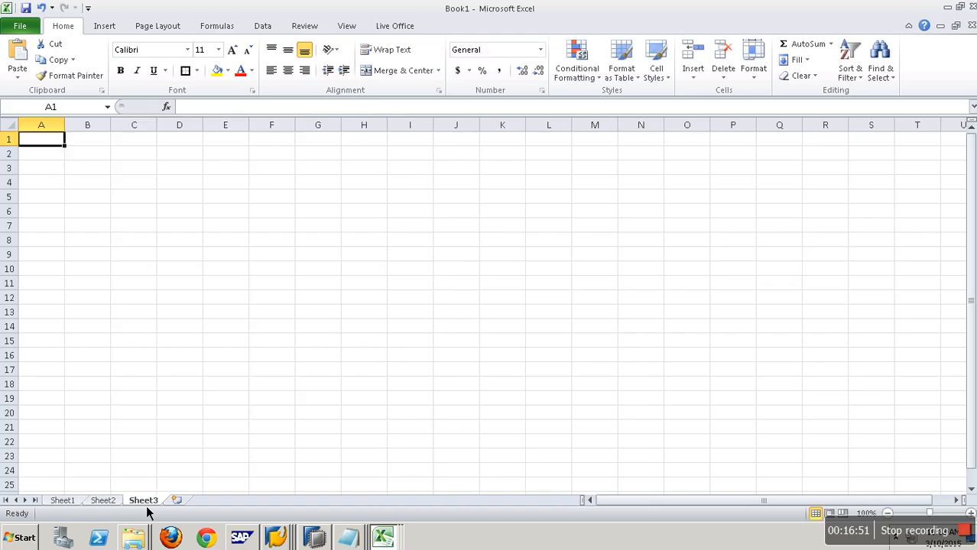
right_click(145, 501)
left_click(204, 375)
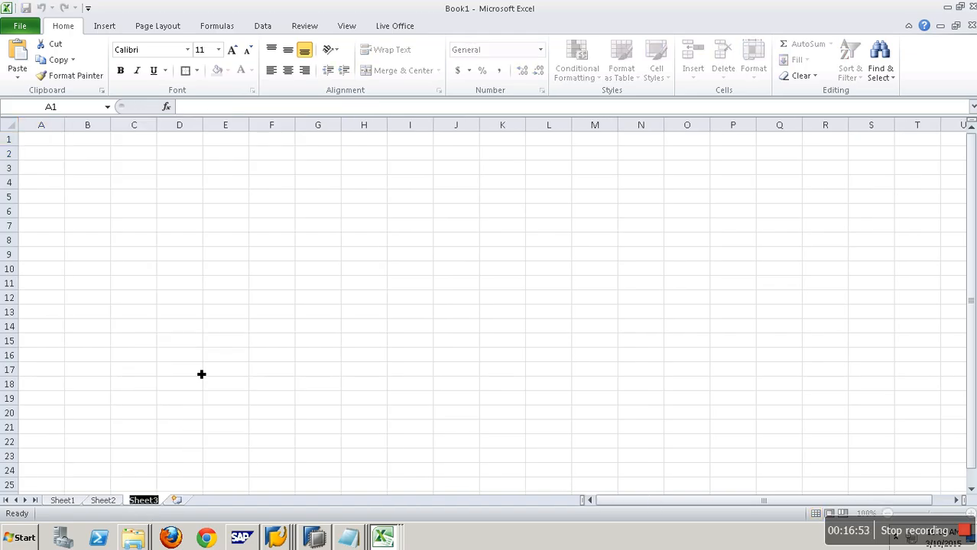
Rename Sheet3 to "OfferBook Compliance Report", using the text copied from A2 of Sheet2
left_click(113, 503)
left_click_drag(192, 108, 331, 112)
key("ctrl+c")
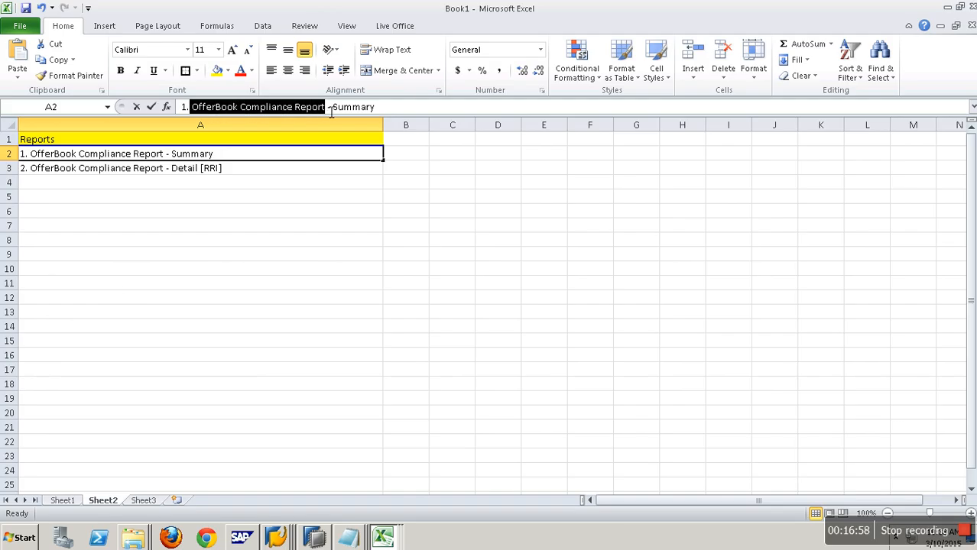
left_click(143, 500)
right_click(147, 501)
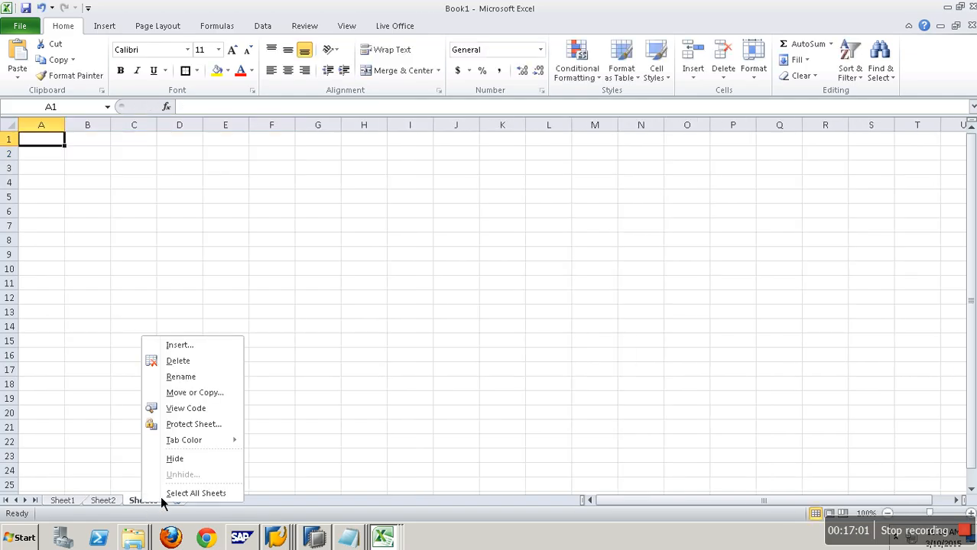
left_click(199, 378)
key("ctrl+v")
left_click(230, 355)
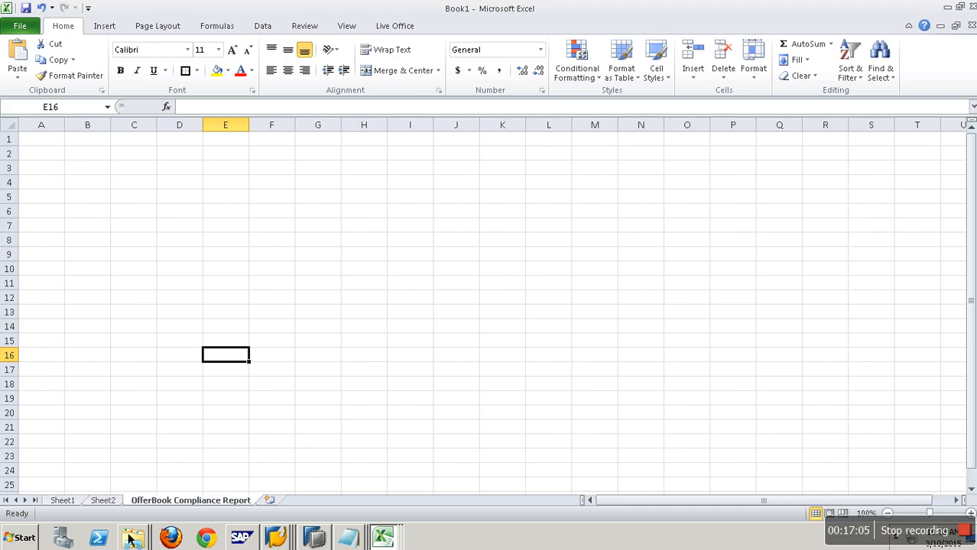
Copy the Summary report entry from A2 of Sheet2 into B2 of the OfferBook Compliance Report sheet
left_click(110, 503)
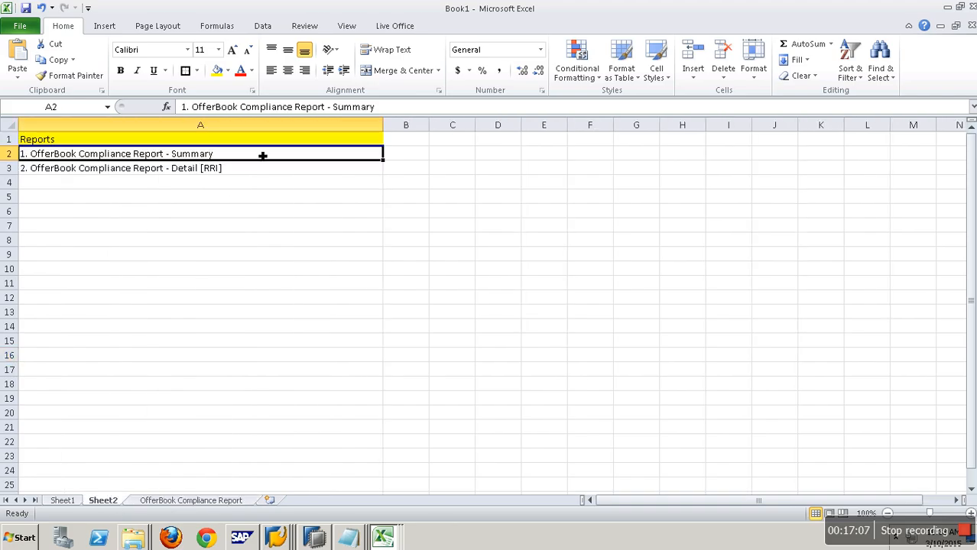
key("ctrl+c")
left_click(211, 504)
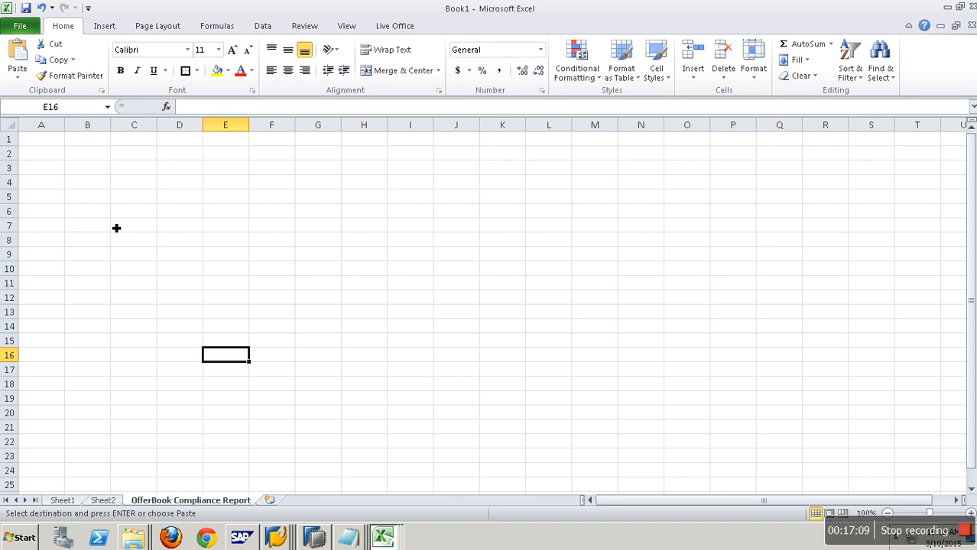
left_click(85, 156)
key("ctrl+v")
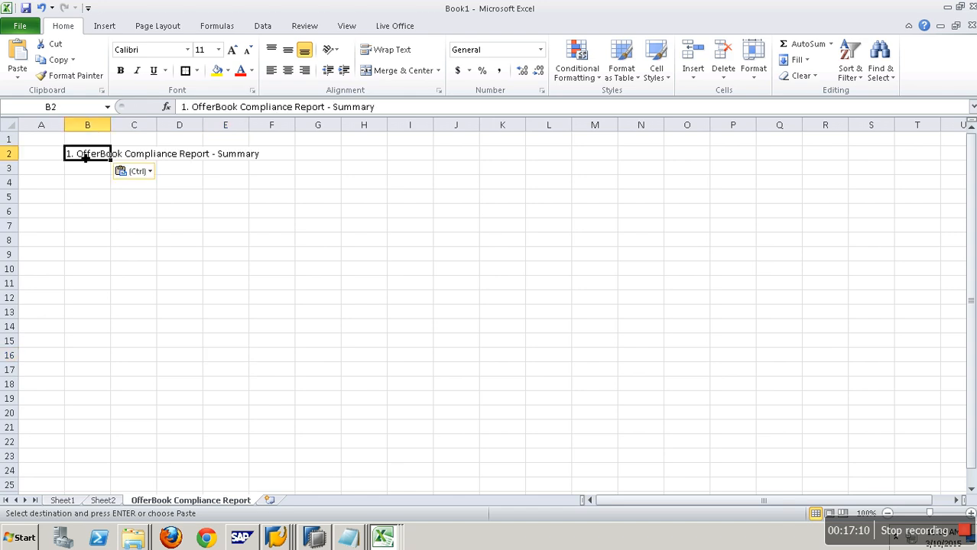
Format the title in B2 with yellow fill, underline and bold, and merge and center it across B2:F2
left_click(225, 75)
left_click(153, 71)
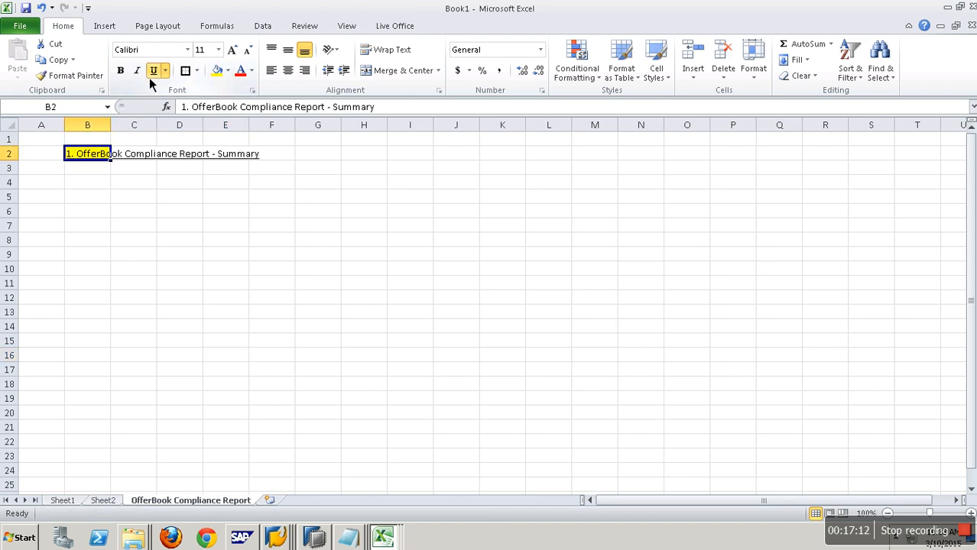
left_click(120, 70)
left_click_drag(96, 153, 294, 162)
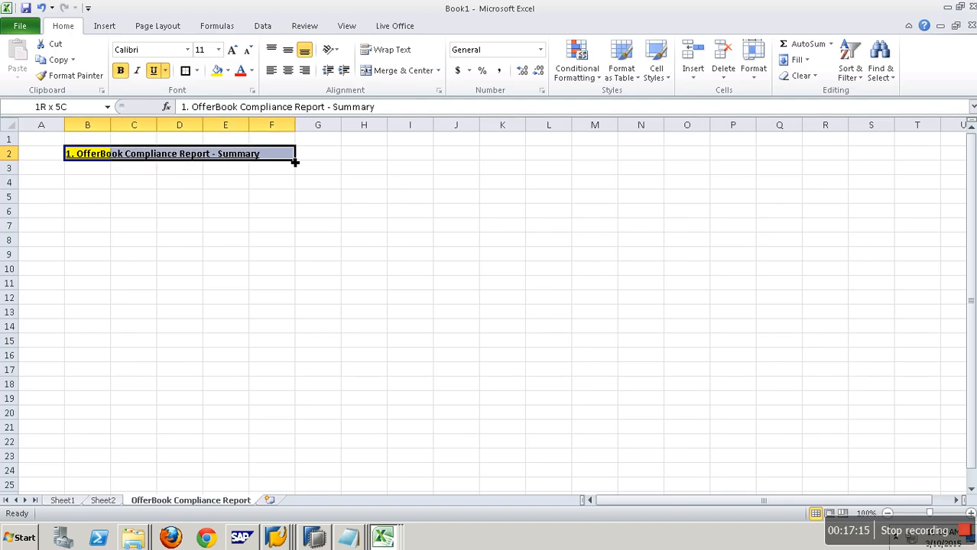
left_click(403, 70)
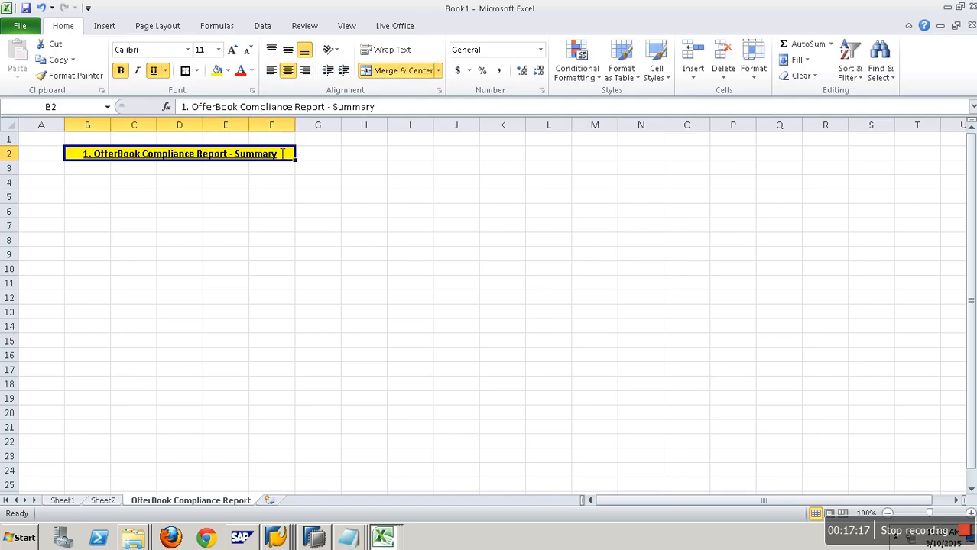
Enter the column headers "Country" in D5 and "Region" in E5
left_click(176, 201)
left_click(142, 201)
left_click(176, 201)
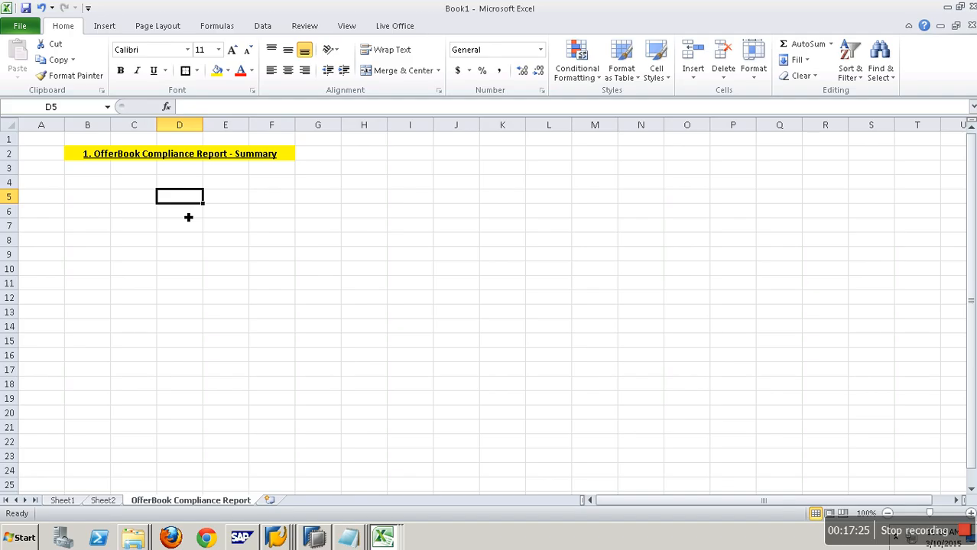
type("Country")
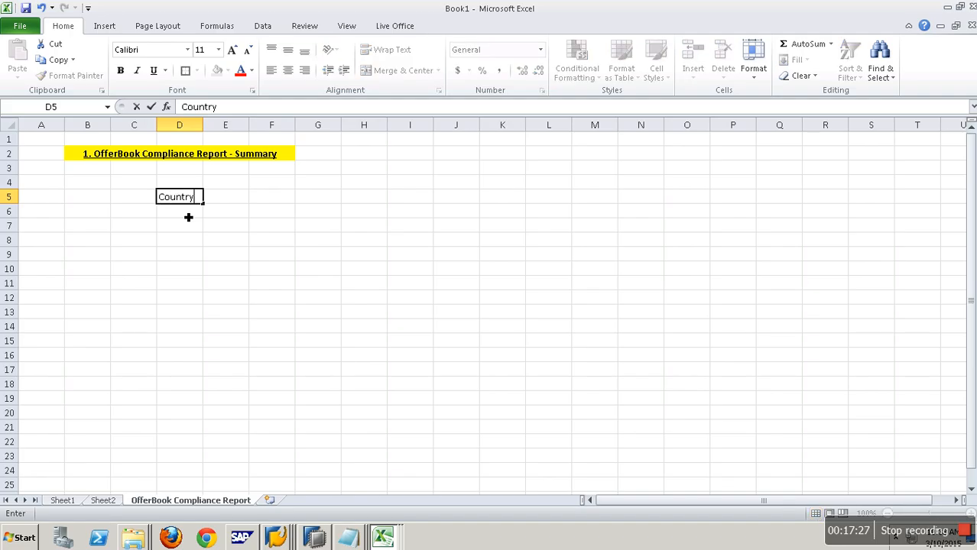
key("Tab")
type("Region")
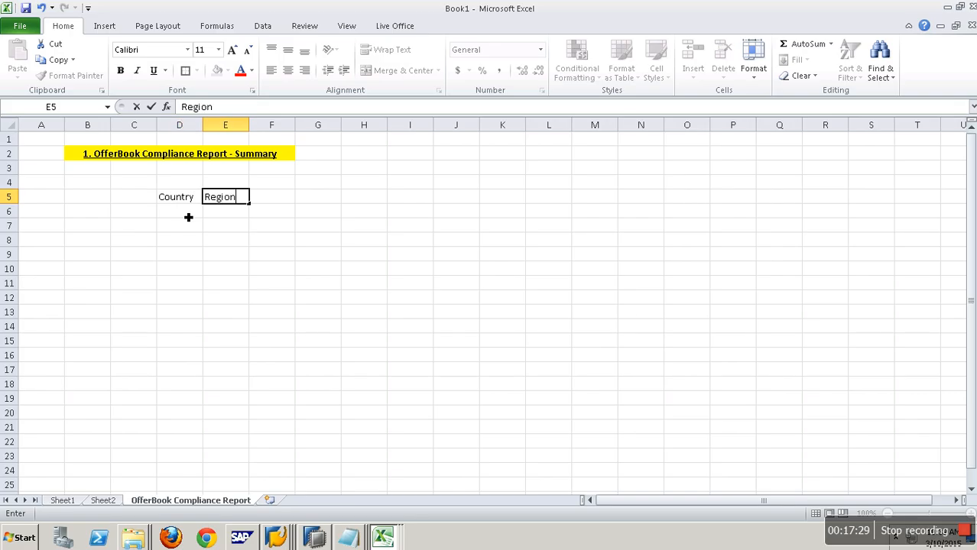
key("Tab")
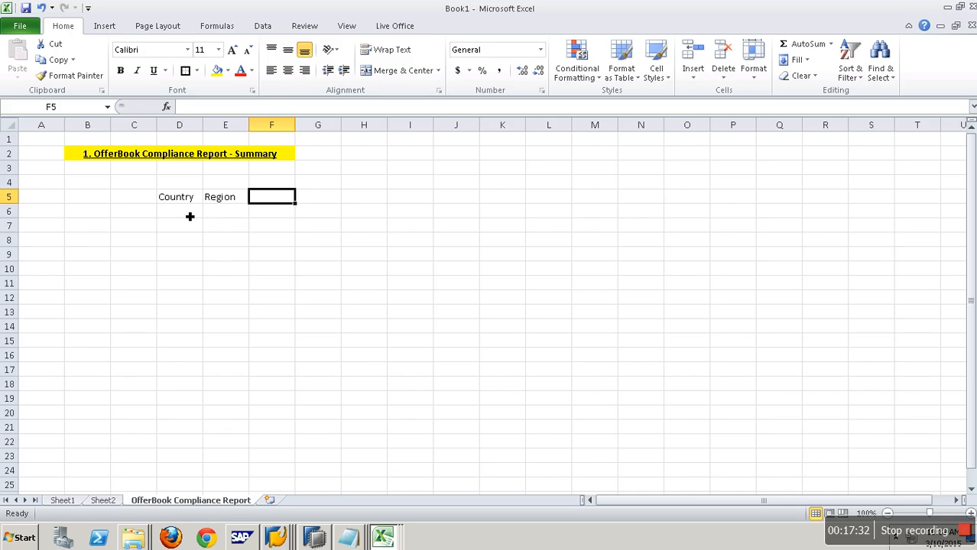
Enter the header "Total No of Contracts" in F5 and autofit column F to its text
left_click_drag(188, 197, 240, 197)
left_click(278, 201)
type("Total")
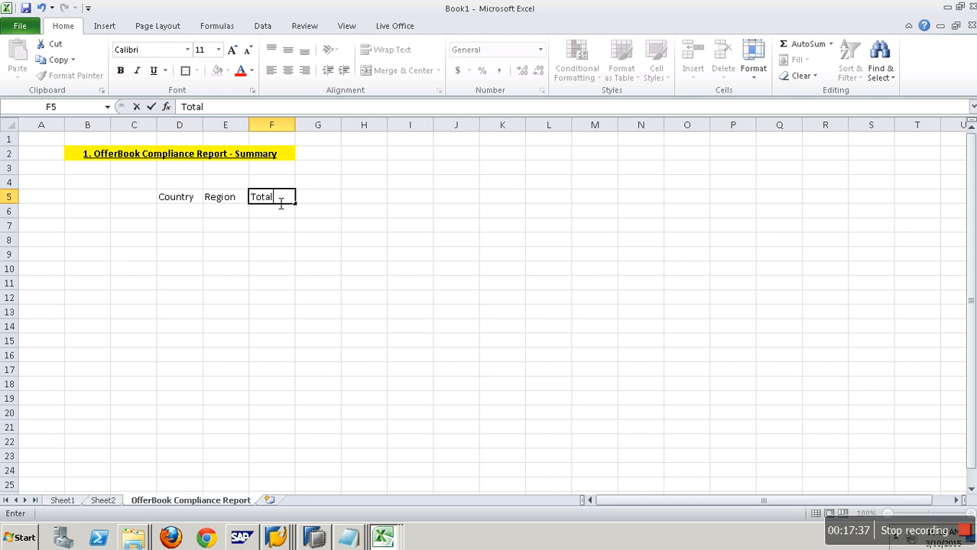
type(" No of Contracts")
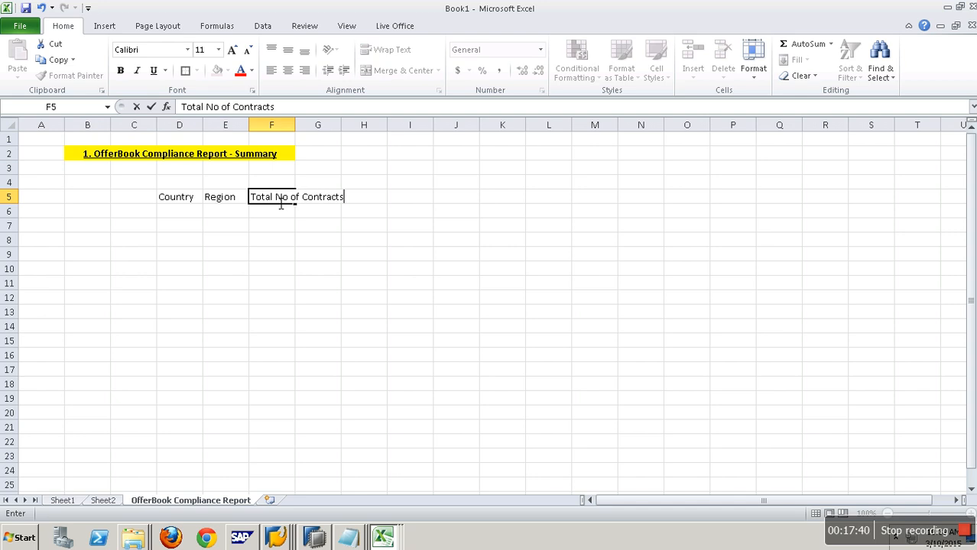
key("Tab")
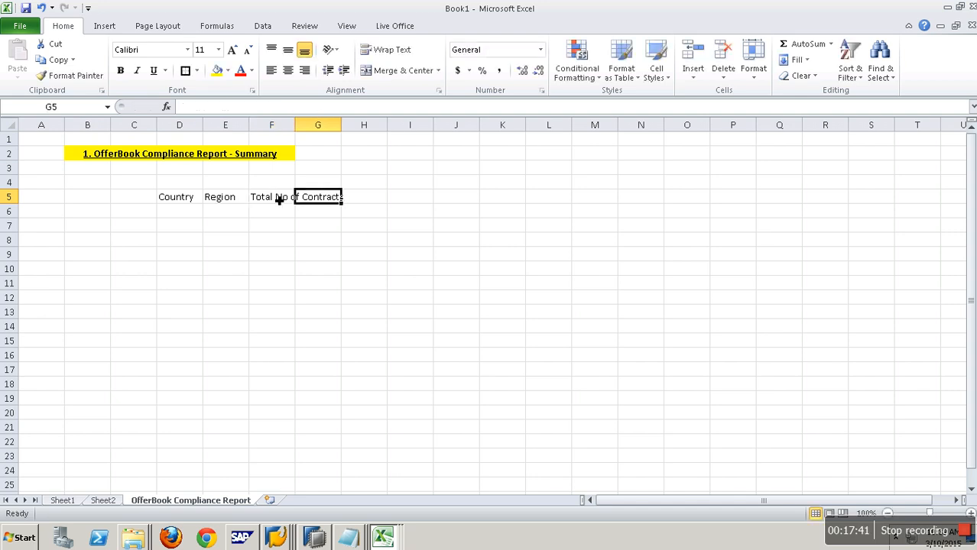
double_click(295, 126)
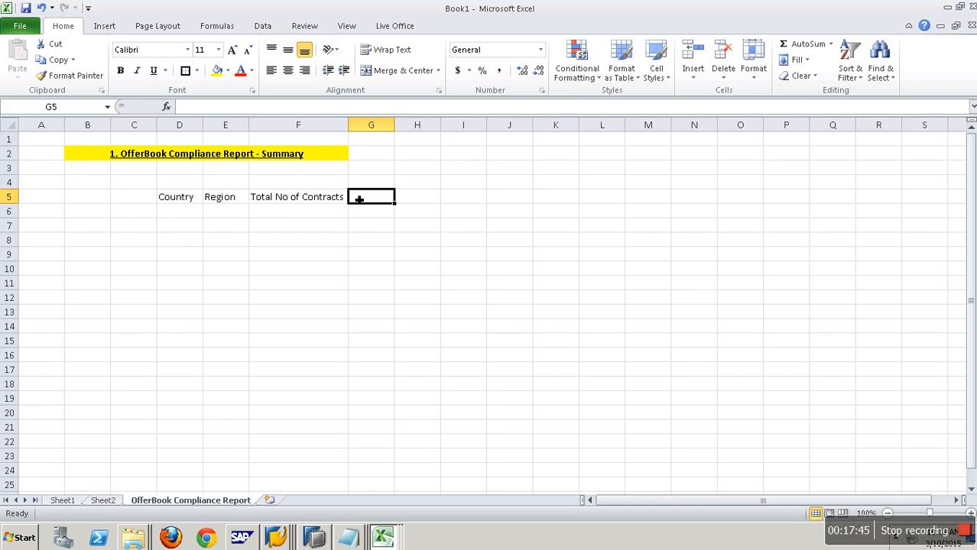
Enter the header "Offer Book Compliant Contracts" in G5 and autofit column G to its text
type("Offer Book")
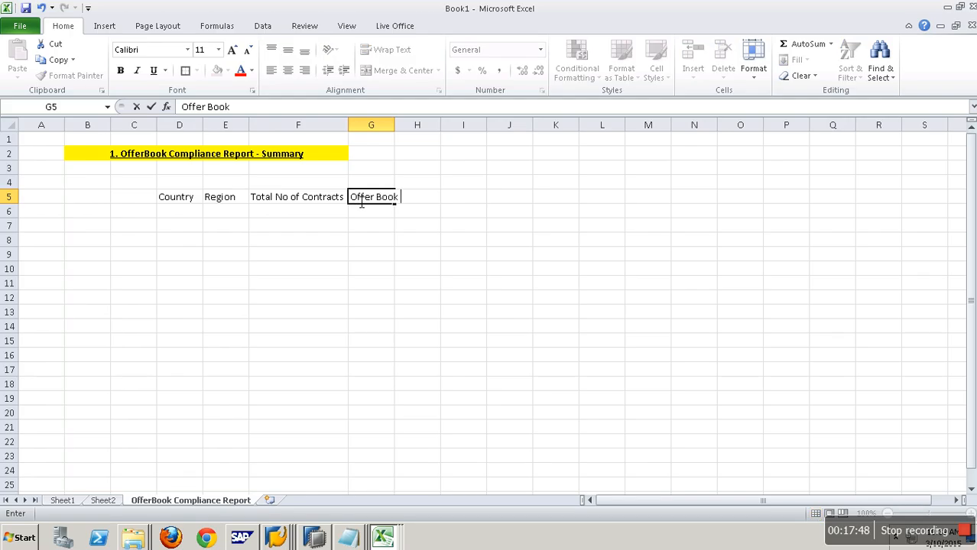
type(" Compl")
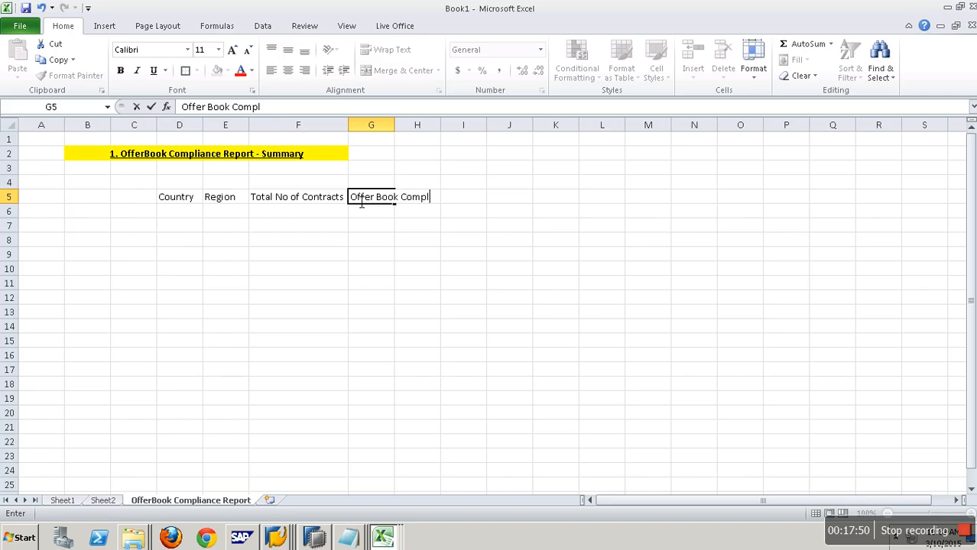
type("iant Contracts")
key("Tab")
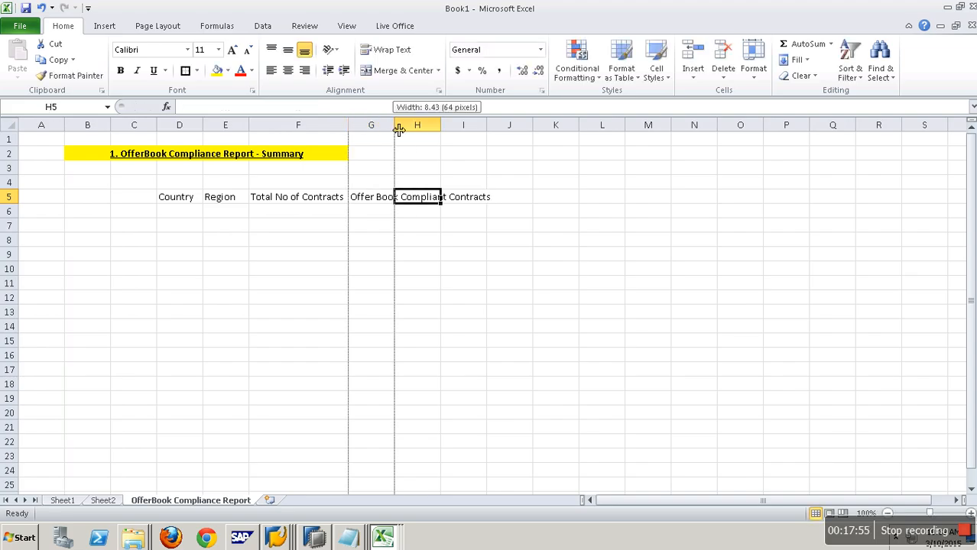
double_click(395, 124)
Replace the header text in G5 with "Compliant"
double_click(463, 202)
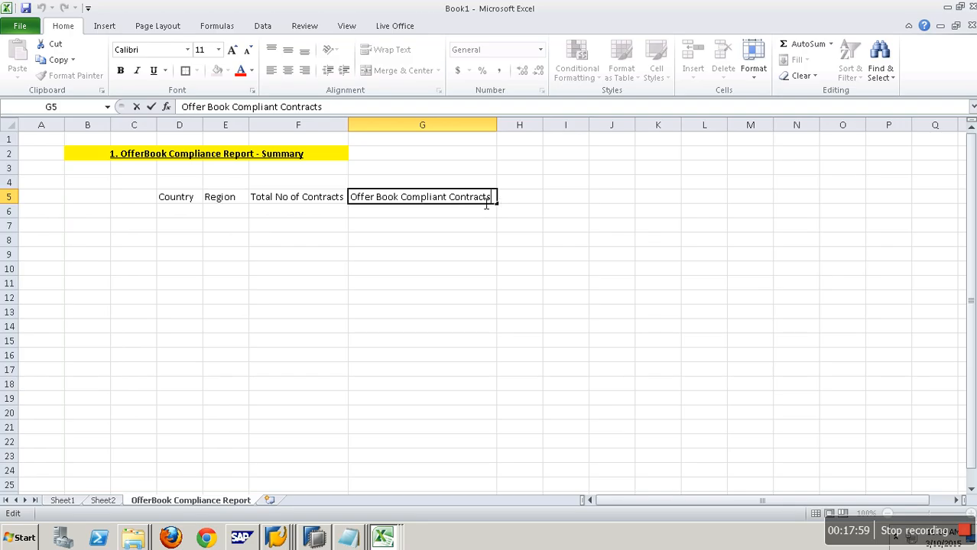
type("No of")
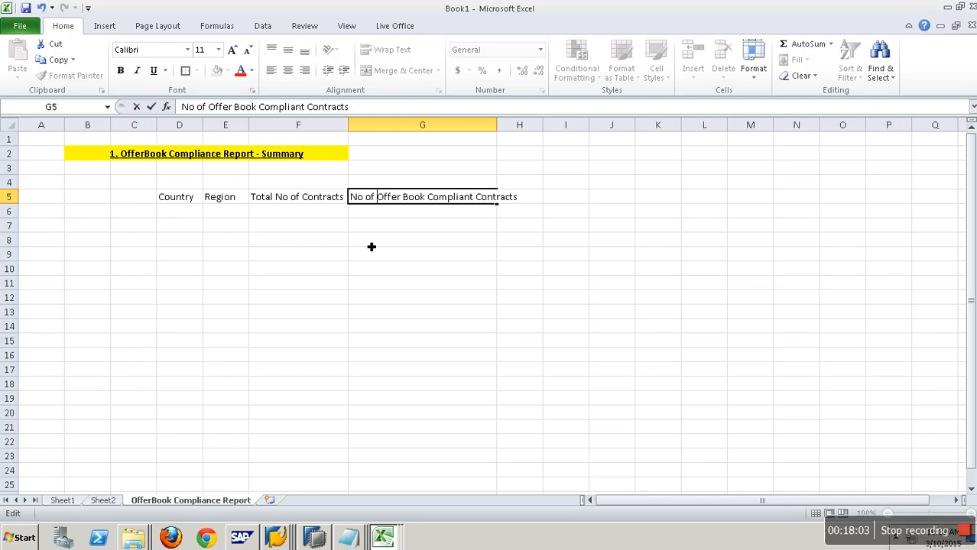
key("shift+Right")
key("shift+Right")
key("shift+Right")
key("shift+Right")
key("shift+Right")
key("shift+Right")
key("shift+Right")
key("shift+Right")
key("shift+Right")
key("shift+Right")
key("shift+Right")
key("shift+Right")
key("shift+Right")
key("shift+Right")
key("shift+Right")
key("shift+Right")
key("shift+Right")
key("shift+Right")
key("shift+Right")
key("shift+Right")
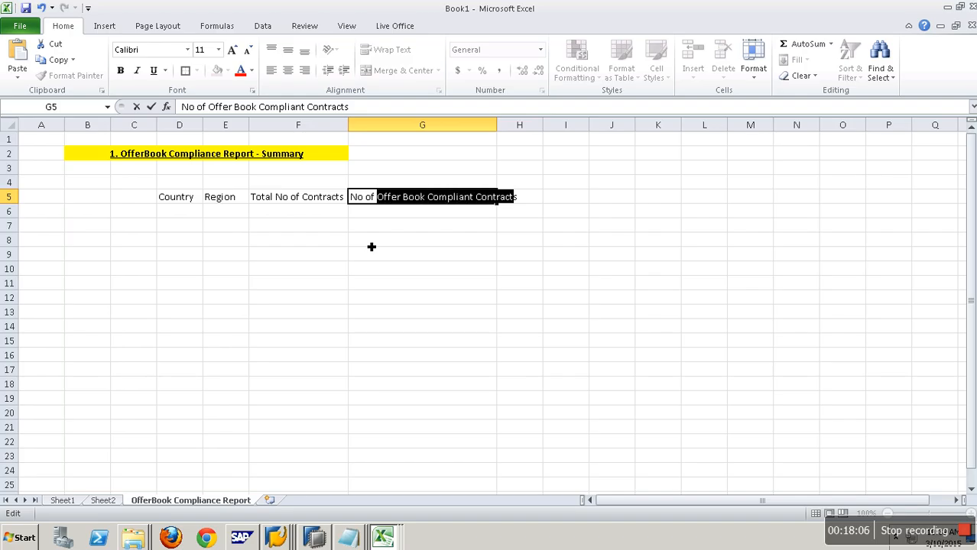
key("Delete")
type("C")
key("BackSpace")
key("BackSpace")
key("BackSpace")
key("BackSpace")
key("BackSpace")
key("BackSpace")
key("BackSpace")
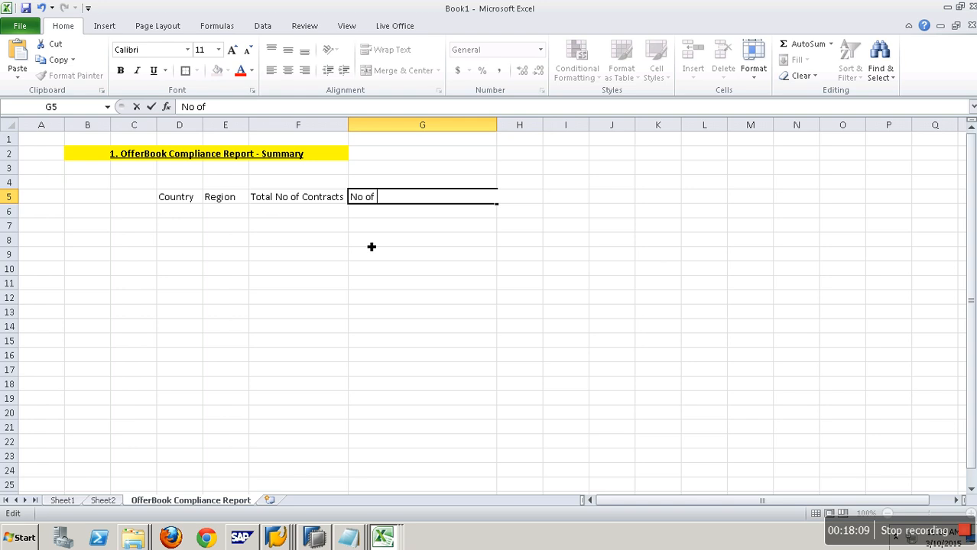
type("Compliant")
key("Tab")
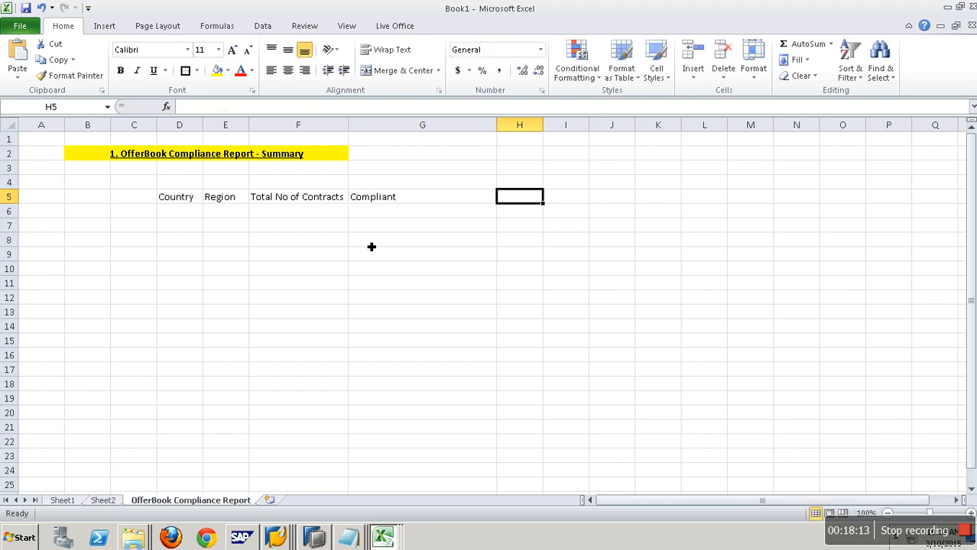
Enter the header "Non-Compliance" in H5, then narrow column G and widen column H to fit the header
type("Non")
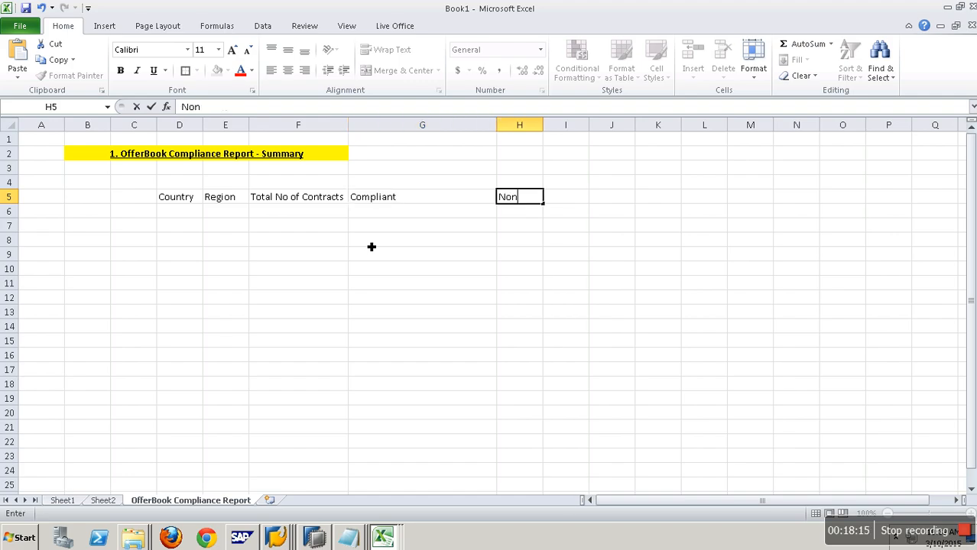
type("-Compliance")
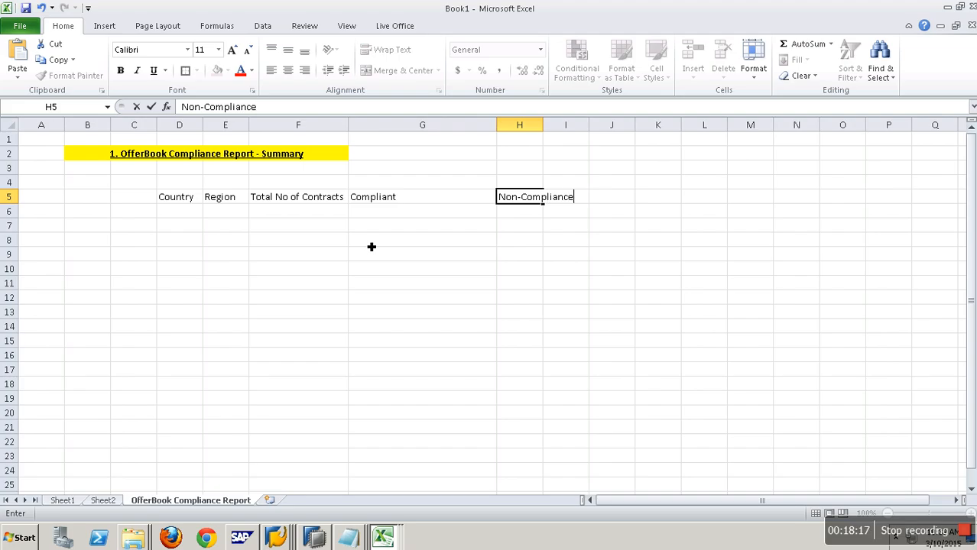
left_click(441, 272)
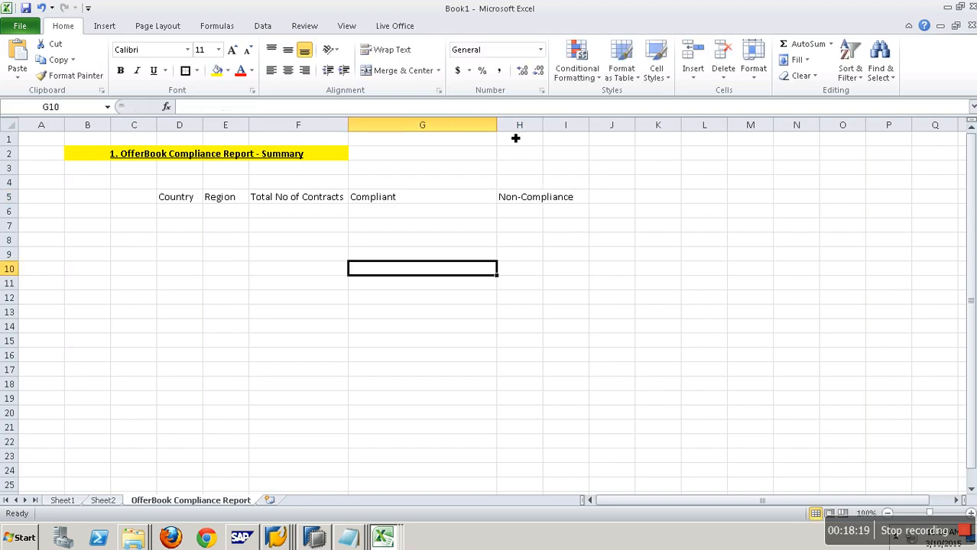
left_click_drag(503, 130, 580, 129)
Enter the header "% of Non-Compliance" in I5 and widen column I to fit the text
left_click(616, 202)
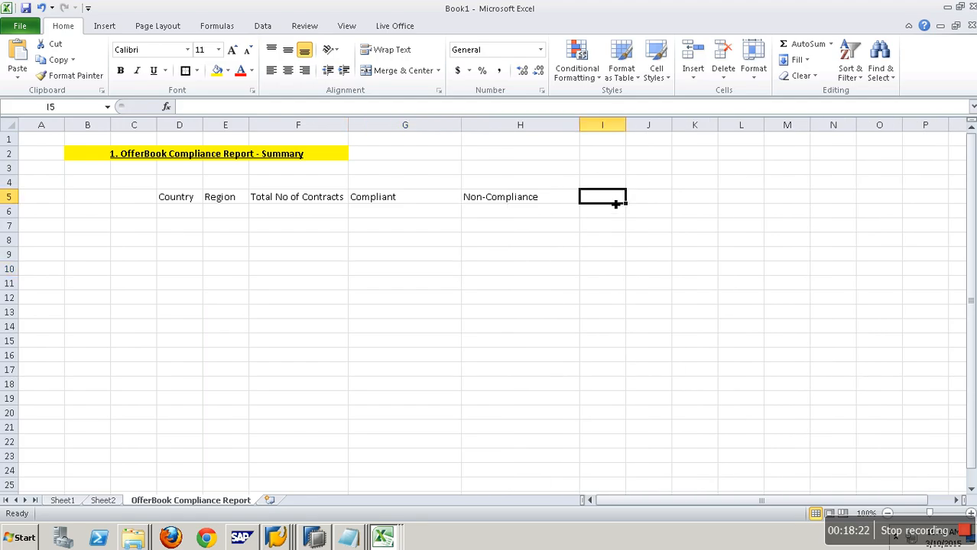
type("% of N")
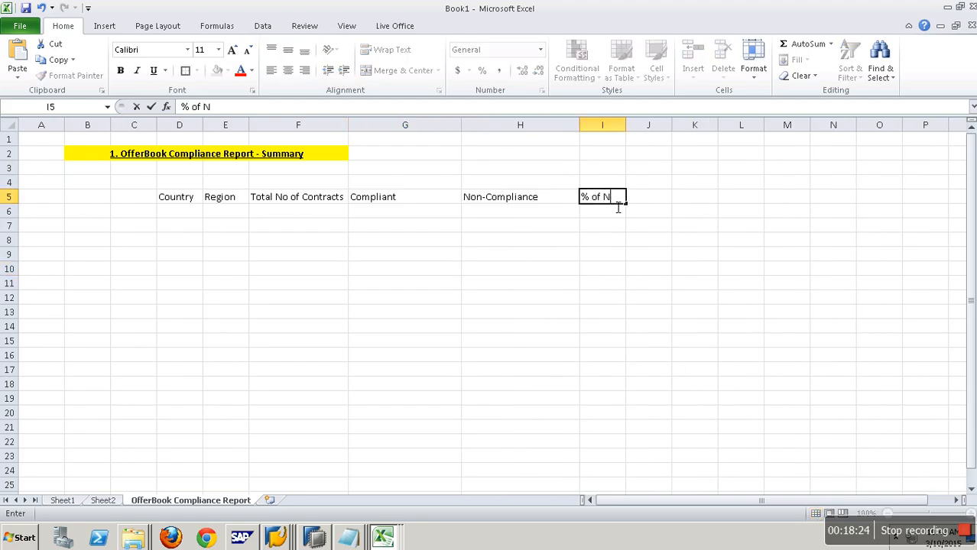
type("on-Compli")
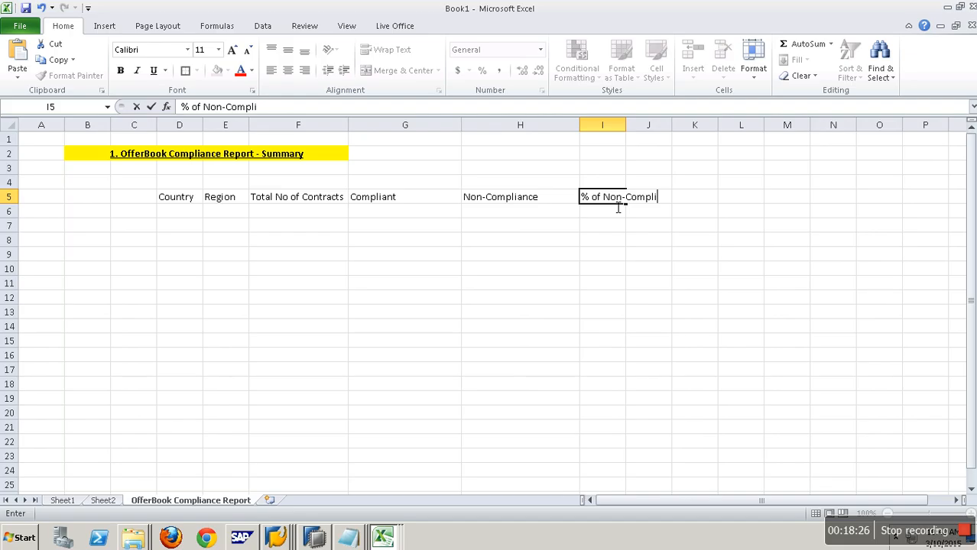
type("ance")
left_click(619, 280)
left_click_drag(631, 132, 682, 131)
Apply All Borders to the Summary table range D5:I18
left_click_drag(200, 200, 674, 392)
left_click(197, 70)
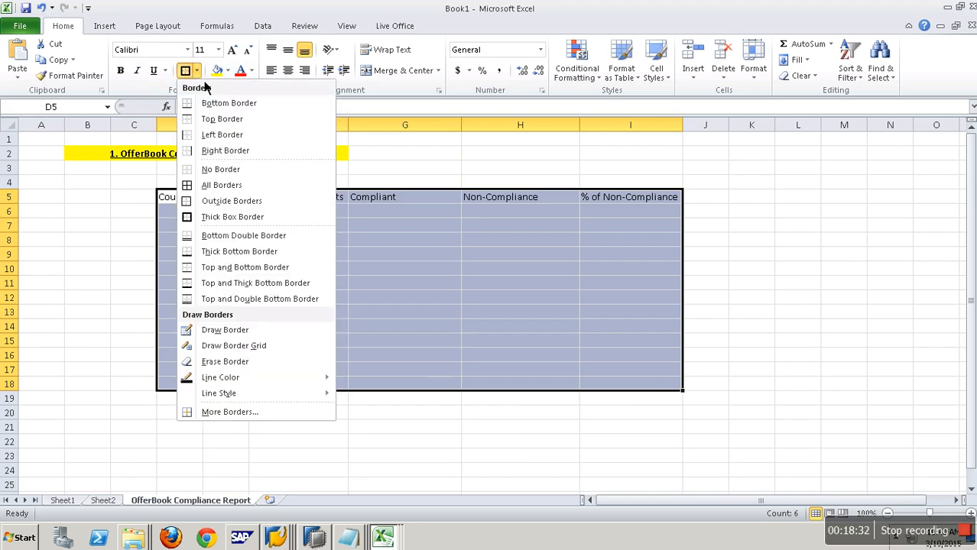
left_click(220, 185)
left_click(184, 226)
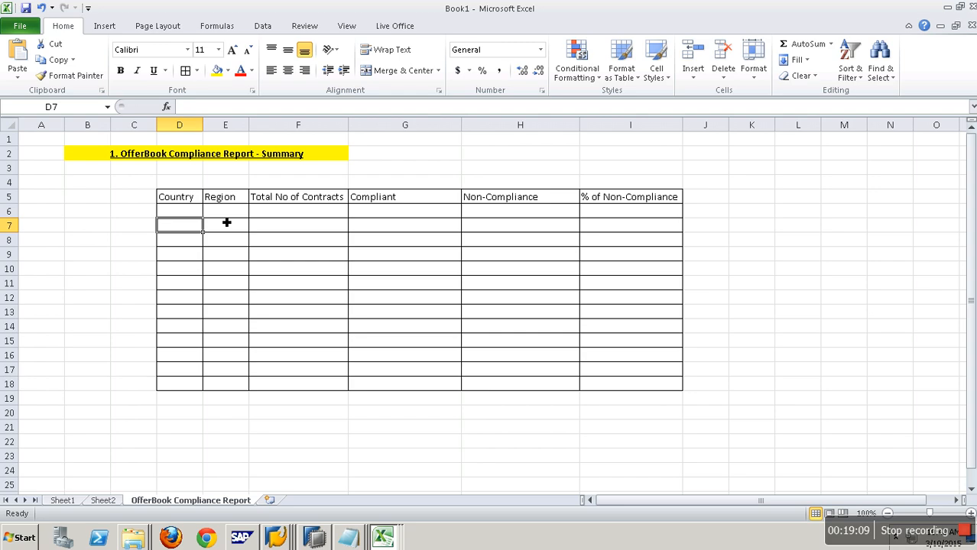
left_click_drag(393, 203, 391, 260)
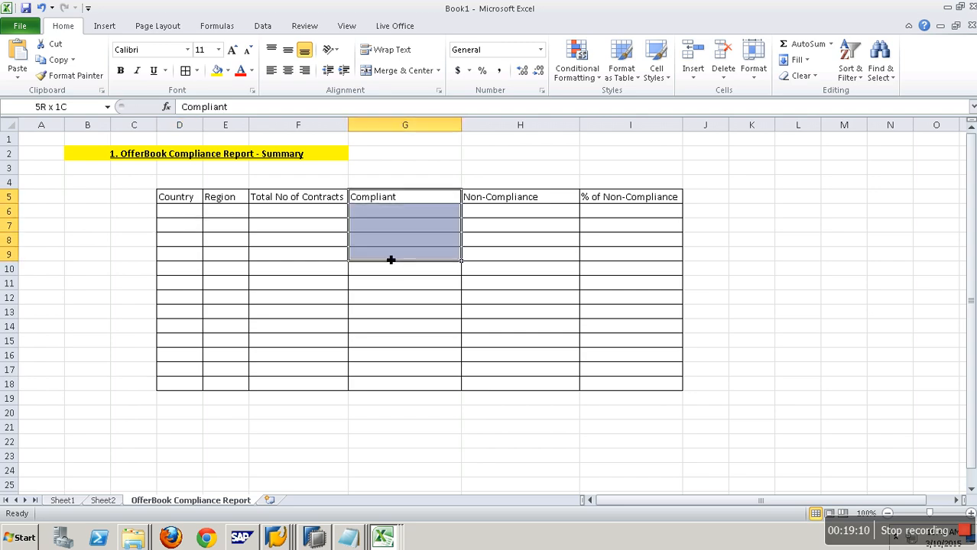
left_click(157, 157)
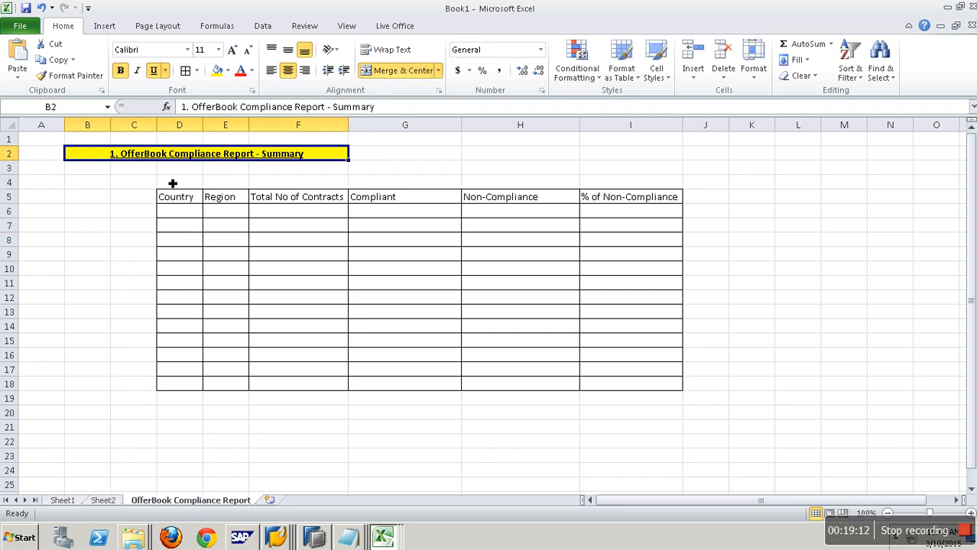
left_click_drag(417, 197, 431, 376)
left_click_drag(514, 196, 519, 398)
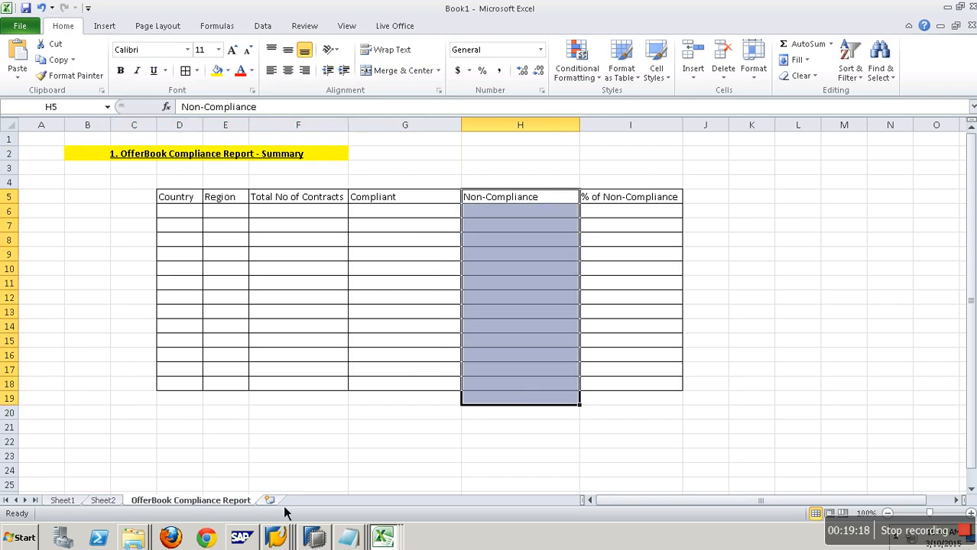
left_click(103, 502)
left_click(73, 503)
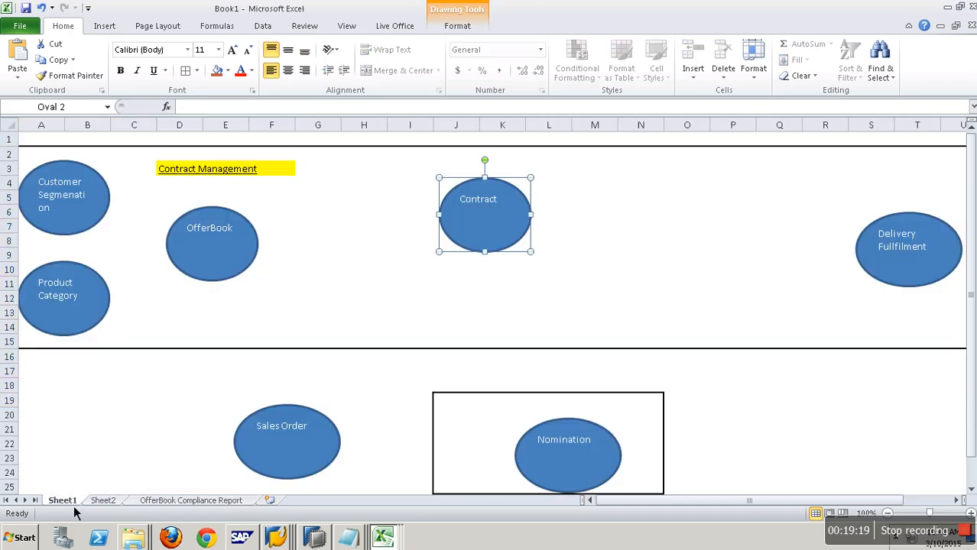
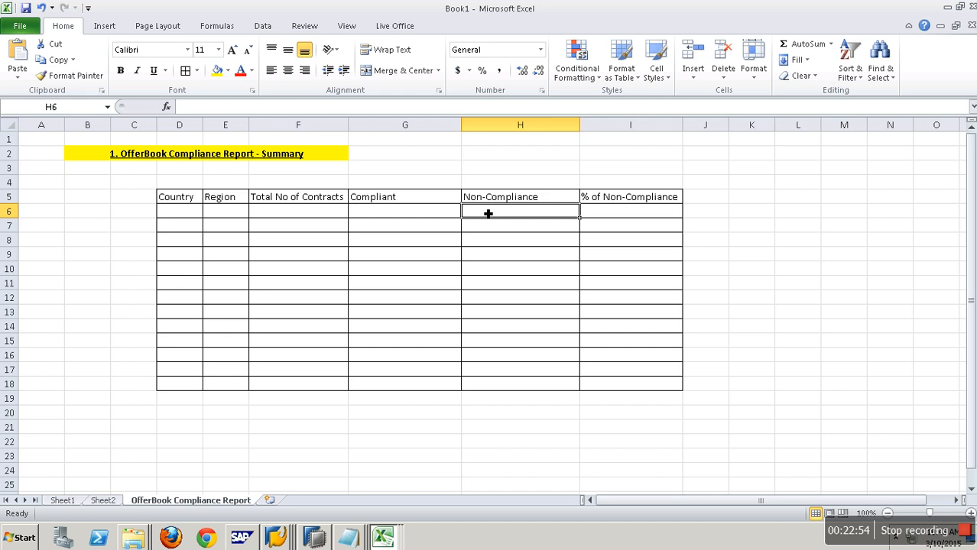
scroll(288, 331, "down", 1)
scroll(205, 385, "up", 1)
Copy the "2. OfferBook Compliance Report - Detail [RRI]" entry from Sheet2 into B22 of the OfferBook Compliance Report sheet
left_click(107, 501)
left_click(100, 171)
key("ctrl+c")
left_click(218, 501)
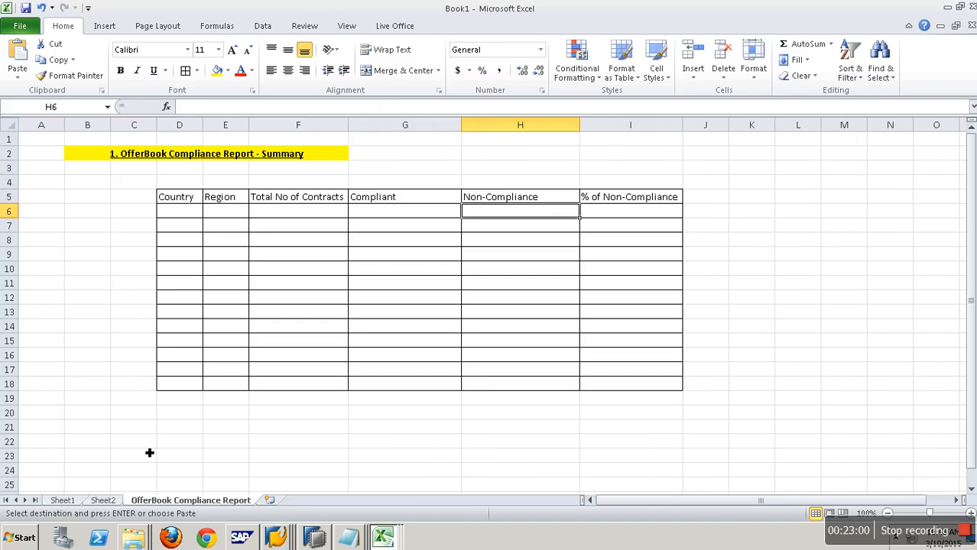
left_click(100, 443)
key("ctrl+v")
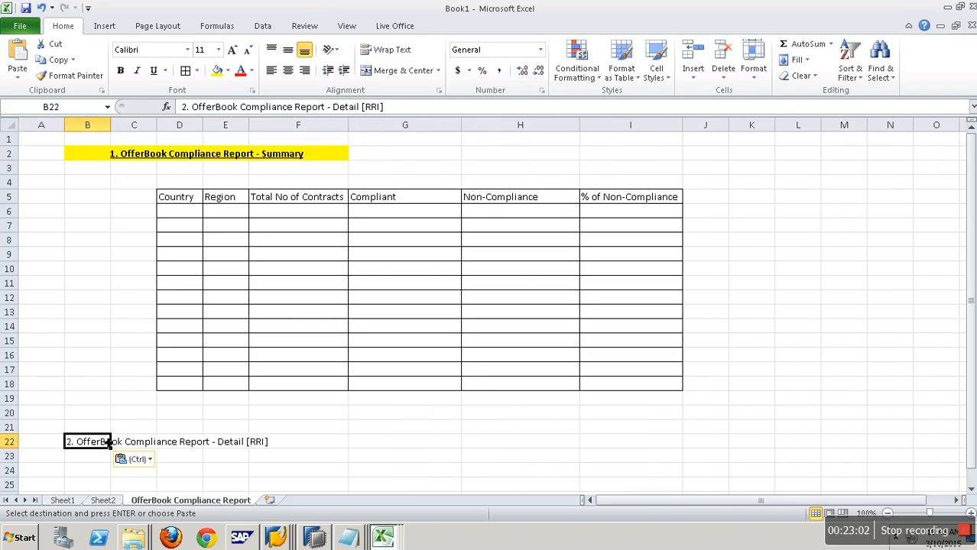
Format the Detail report title range B22:F22 with yellow fill, bold and underline
left_click_drag(98, 443, 292, 443)
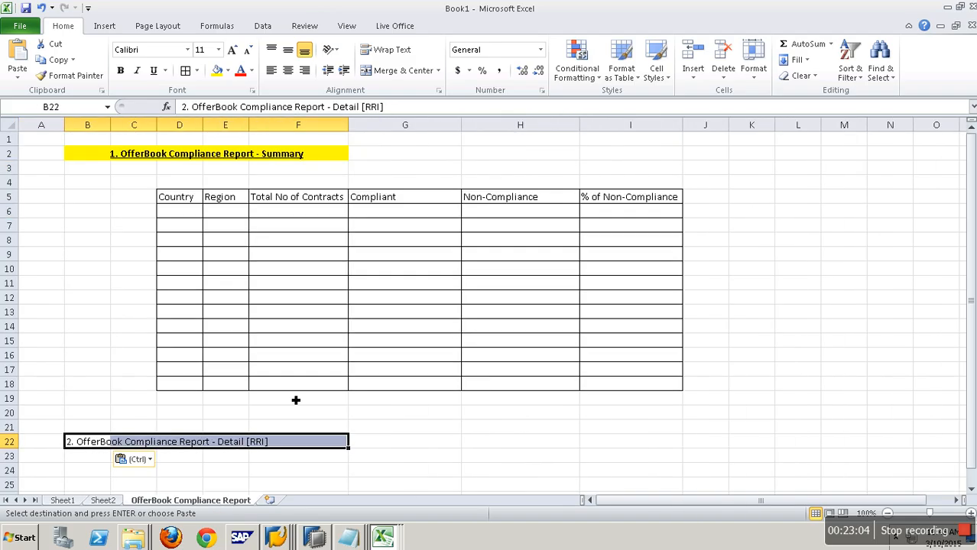
left_click(217, 70)
left_click(120, 69)
left_click(153, 70)
Enter the Detail report column headers "Contract No" in D25 and "Contract Type" in E25
scroll(186, 357, "down", 3)
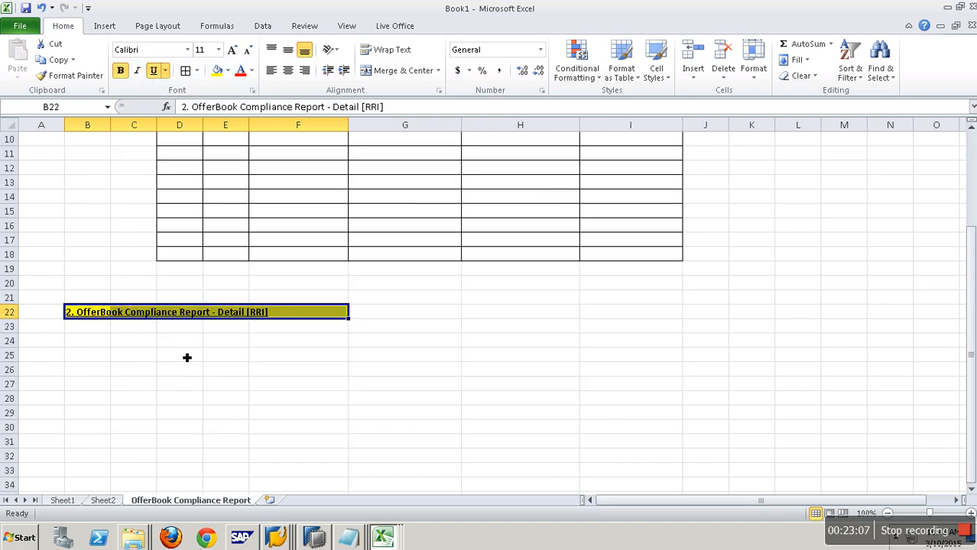
left_click(185, 357)
type("Con")
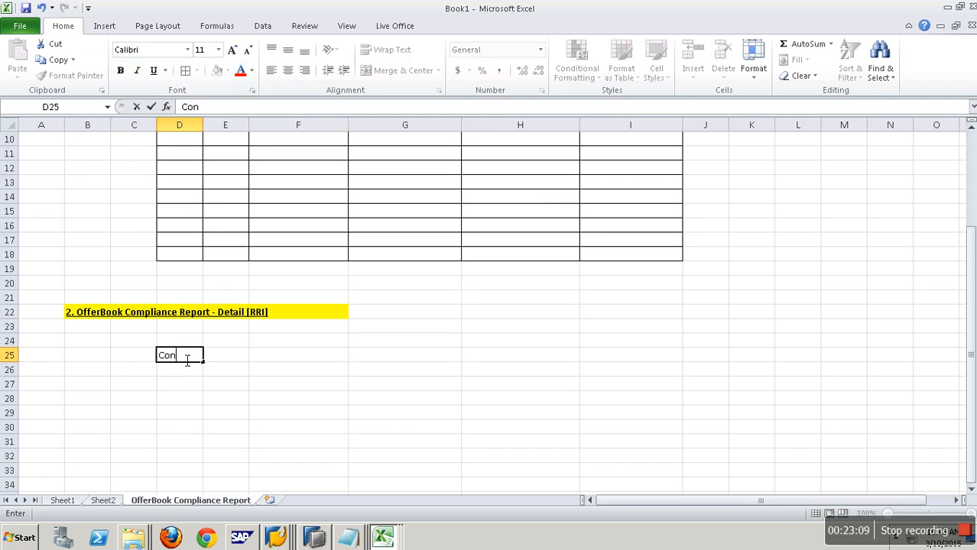
type("tract No")
key("Tab")
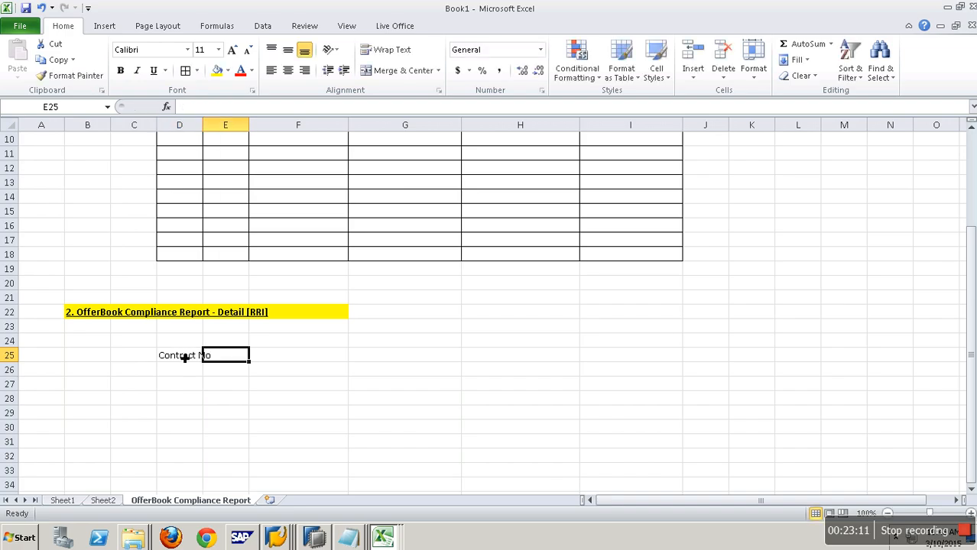
type("Contract ")
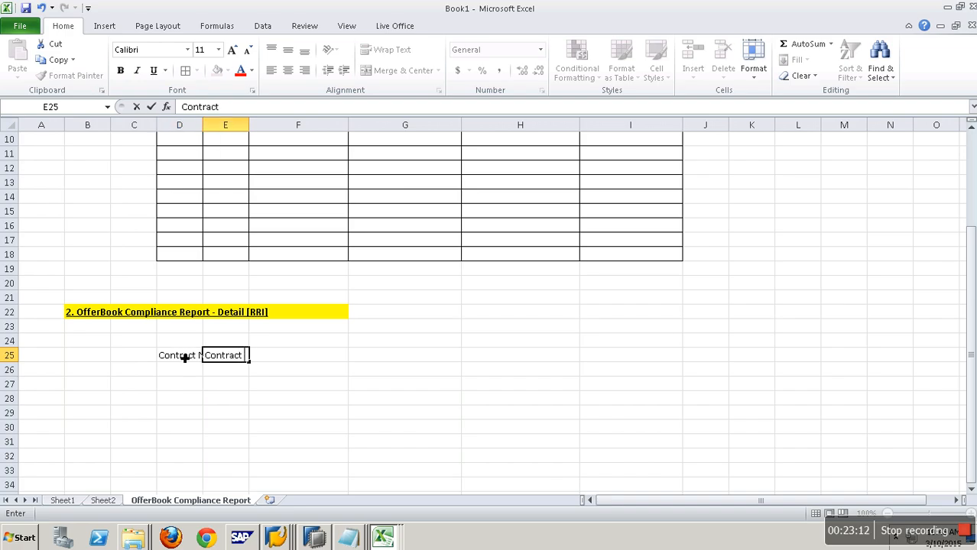
type("Type")
key("Tab")
Enter the column headers "Strart Date" in F25 and "End Date" in G25
type("Strart Date")
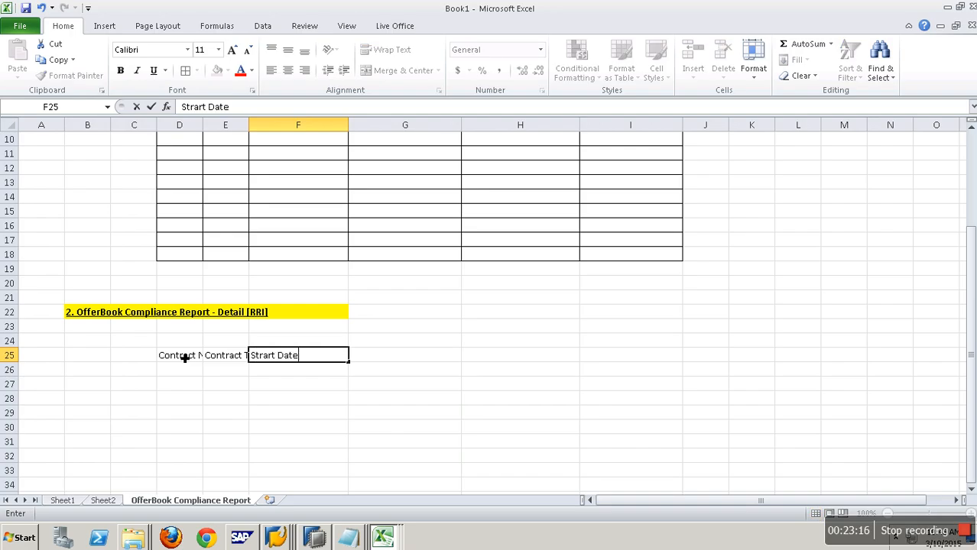
key("Tab")
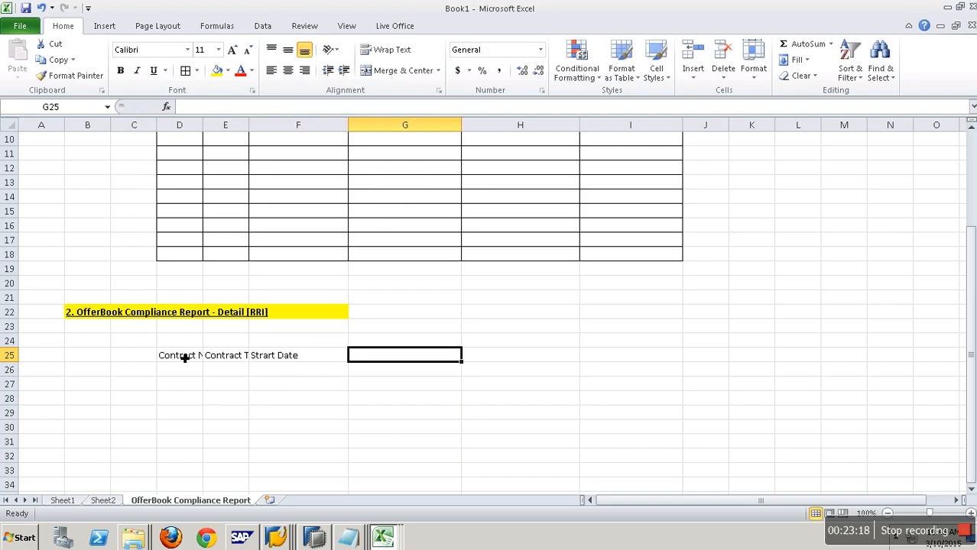
type("End Date")
key("Tab")
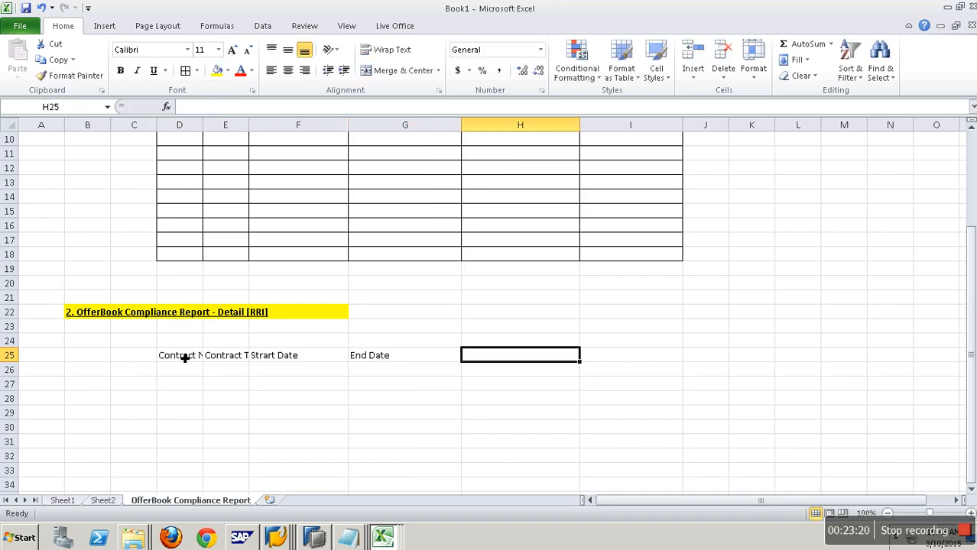
Enter the Detail report column headers "Offer Elements" in H25 and "Offer Value" in I25
type("O")
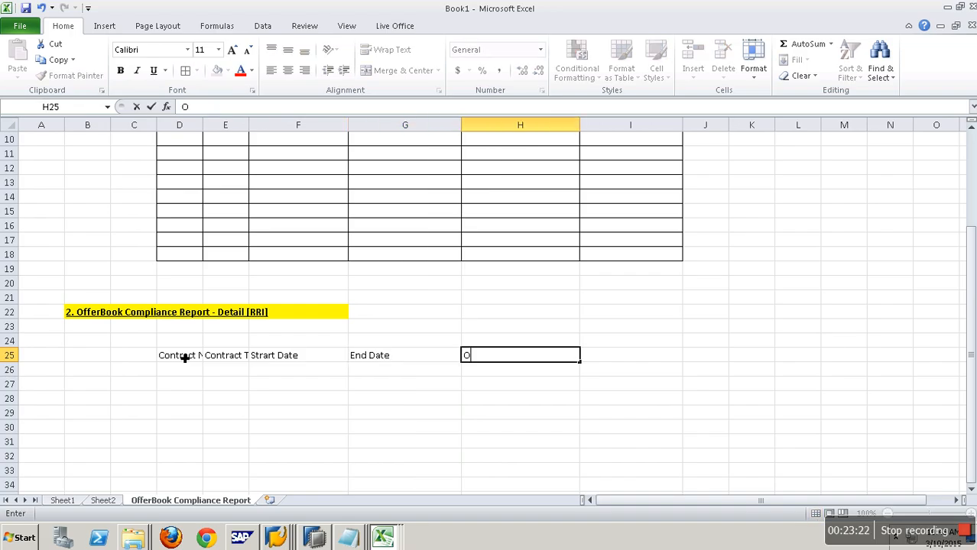
type("ffer Elemen")
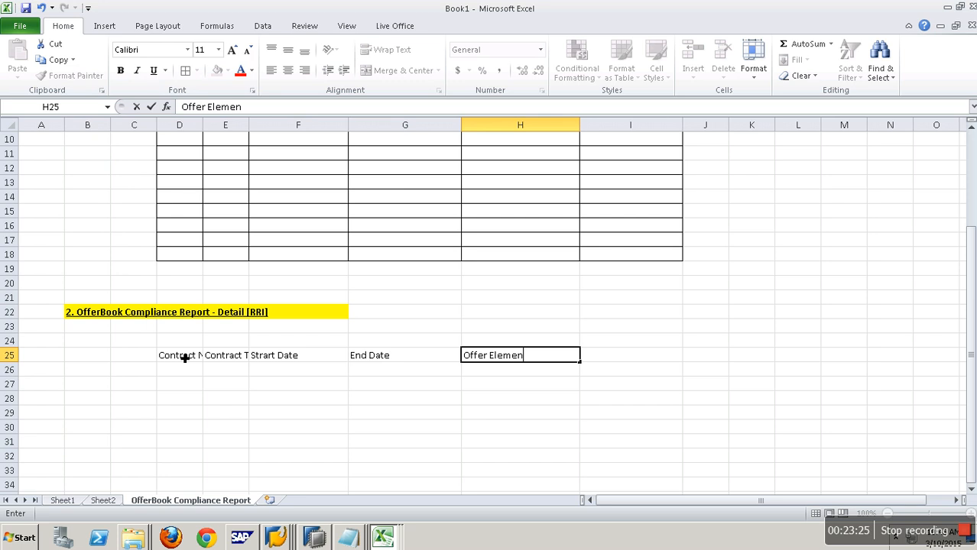
type("ts")
key("Tab")
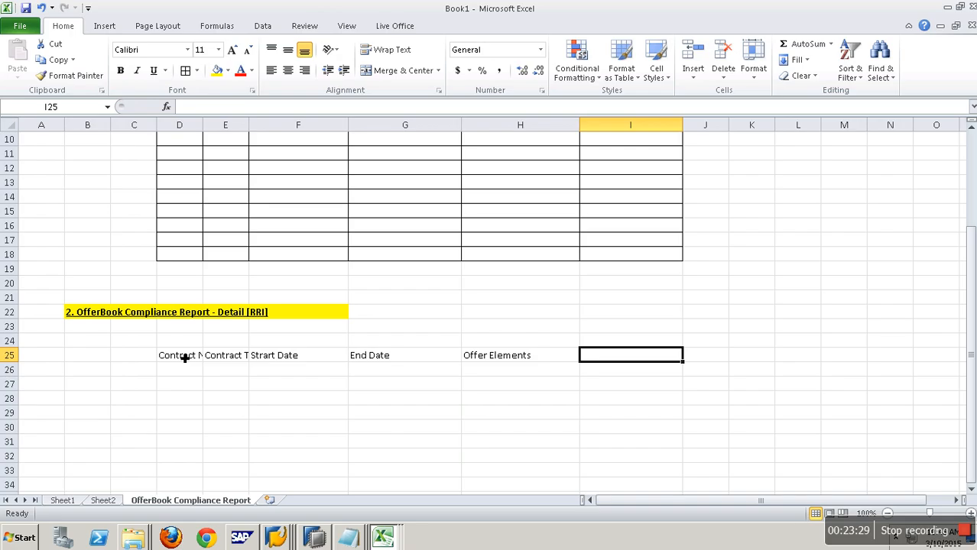
type("Off")
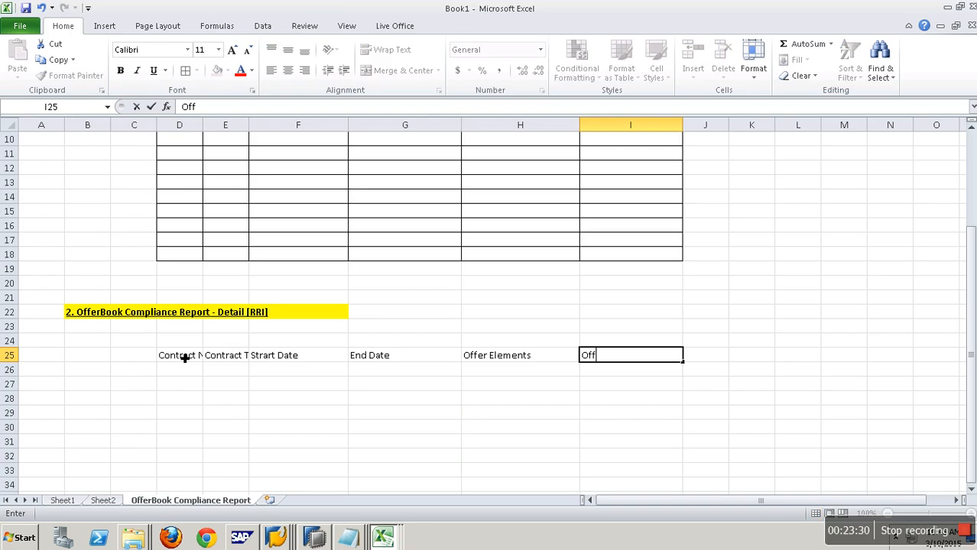
type("er Value")
key("Tab")
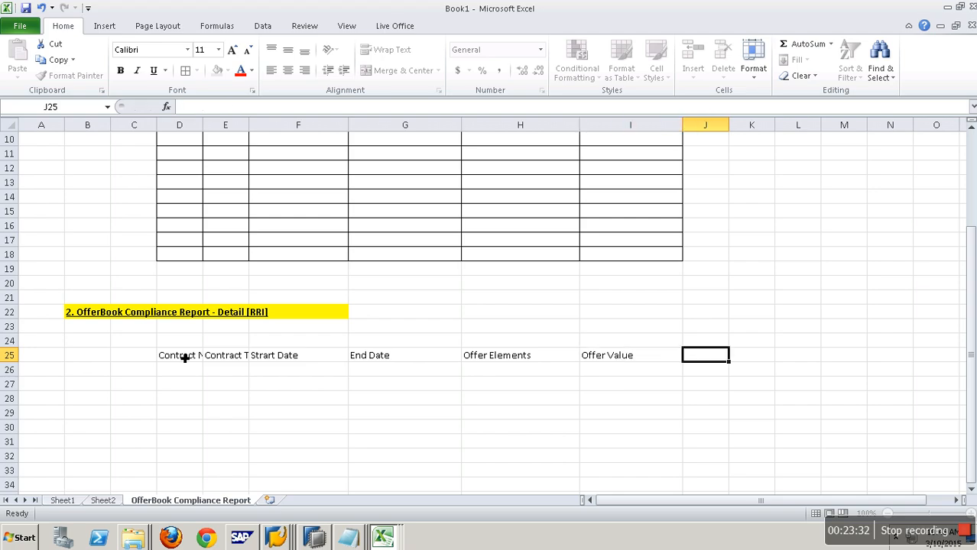
Enter the column header "Contract Value" in J25 and fit column J's width to it
type("Contract")
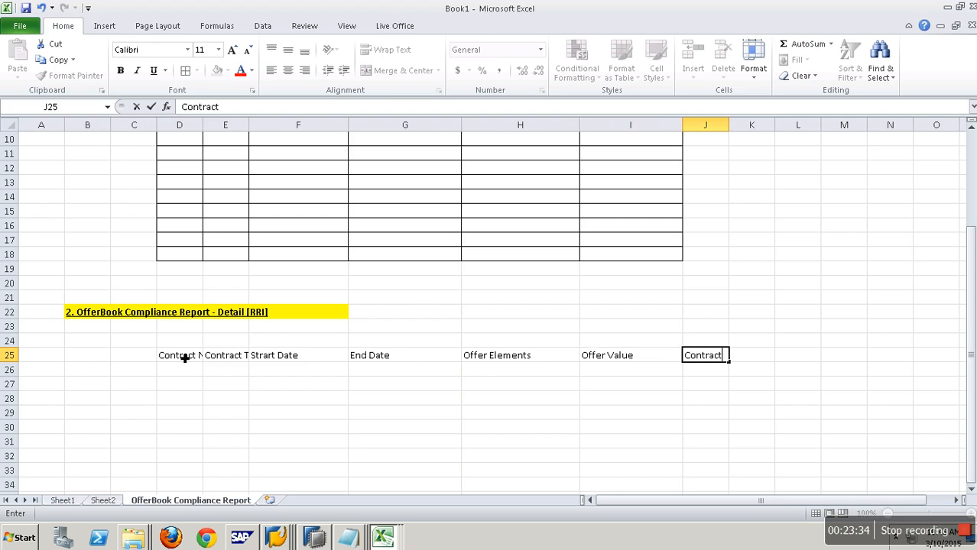
type(" Value")
key("Tab")
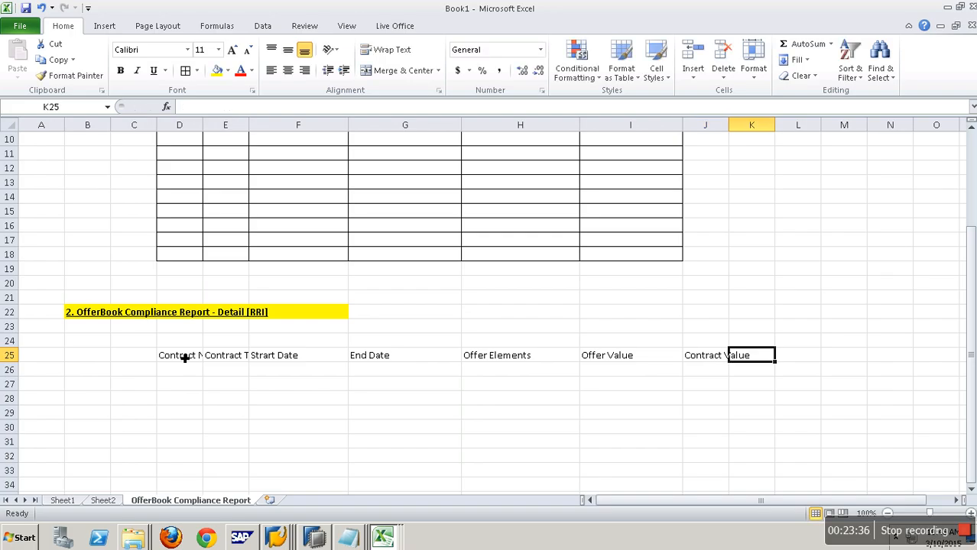
double_click(728, 129)
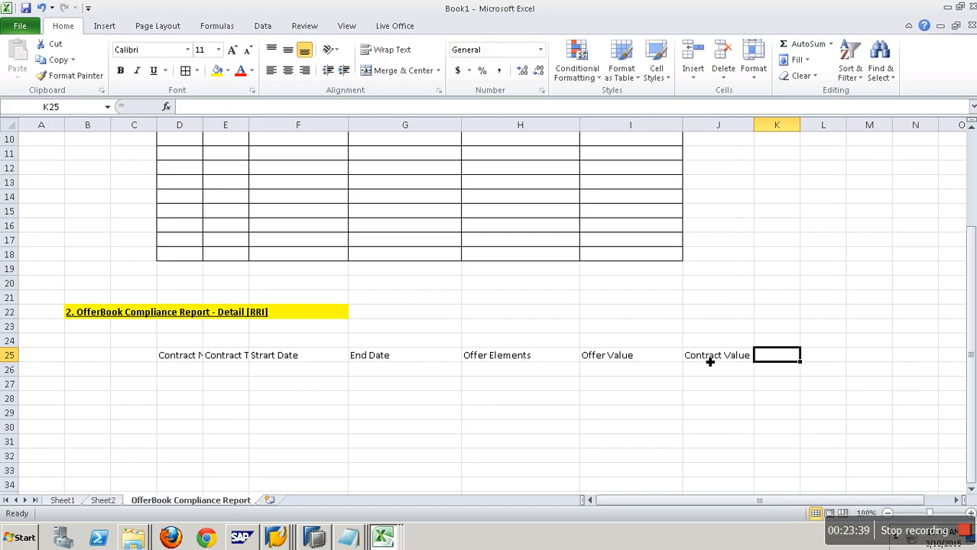
Fit the widths of columns D and E to the "Contract No" and "Contract Type" headers
double_click(203, 125)
left_click_drag(195, 357, 617, 408)
double_click(260, 124)
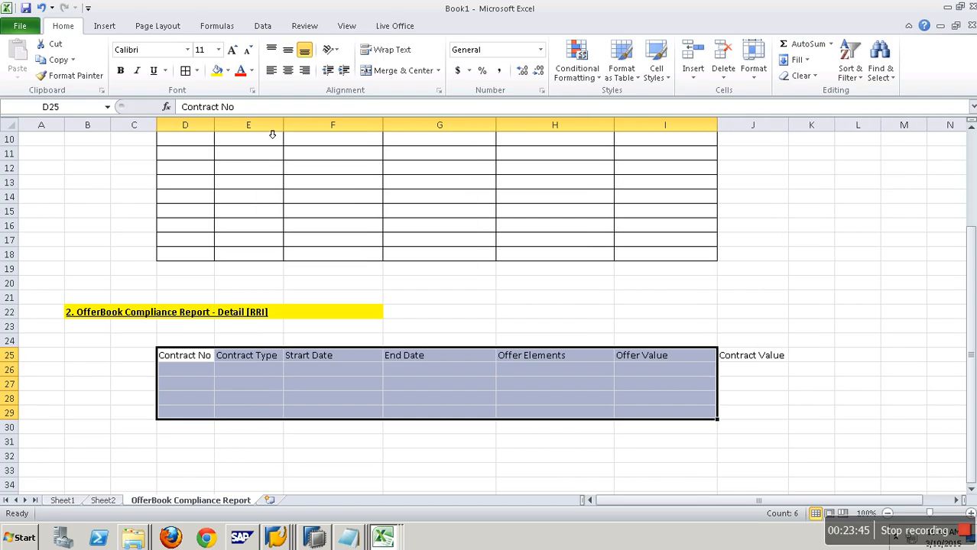
Apply borders to all cells of the Detail report table range D25:J34
left_click_drag(192, 362, 775, 485)
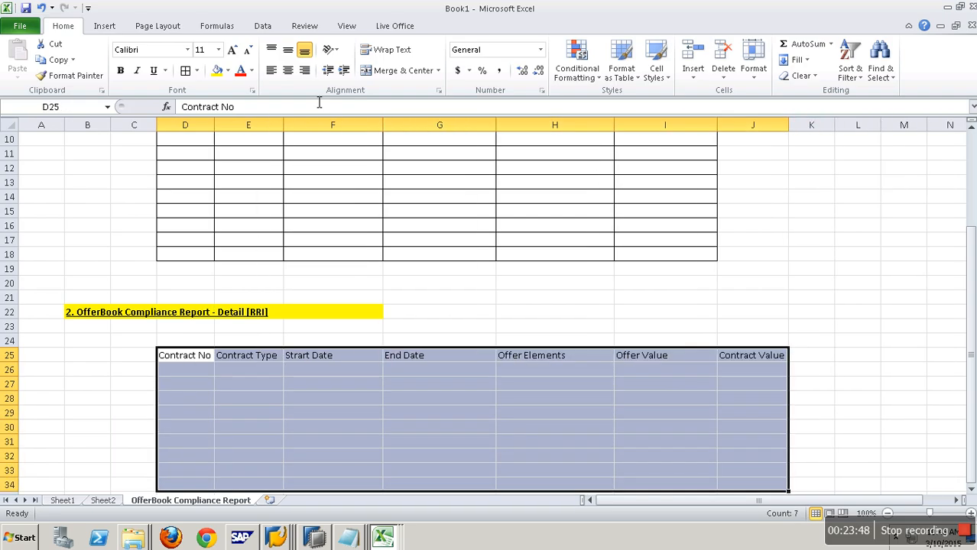
left_click(191, 75)
left_click(208, 372)
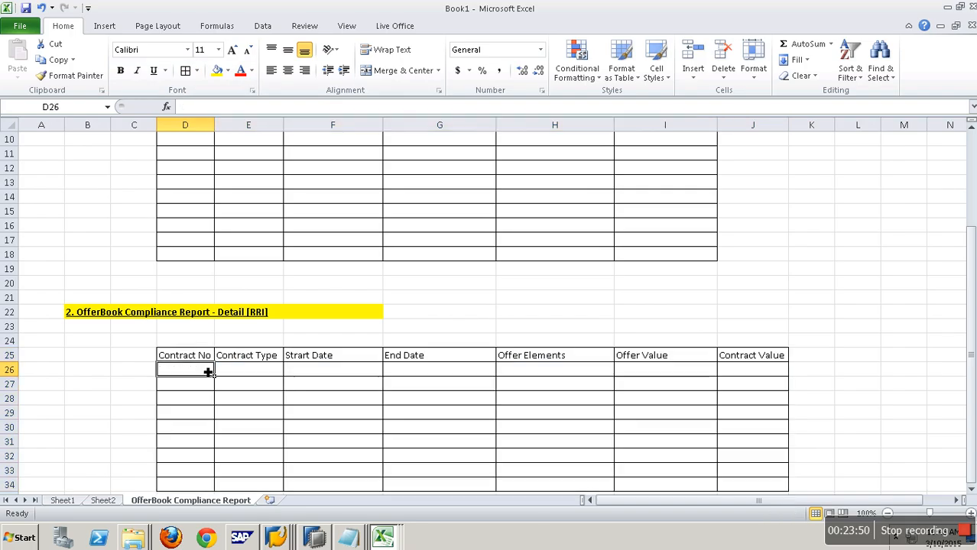
Fill the first Detail row with offer element "LTFTL" in H26, offer value "YES" in I26 and contract value "NO" in J26
left_click(243, 371)
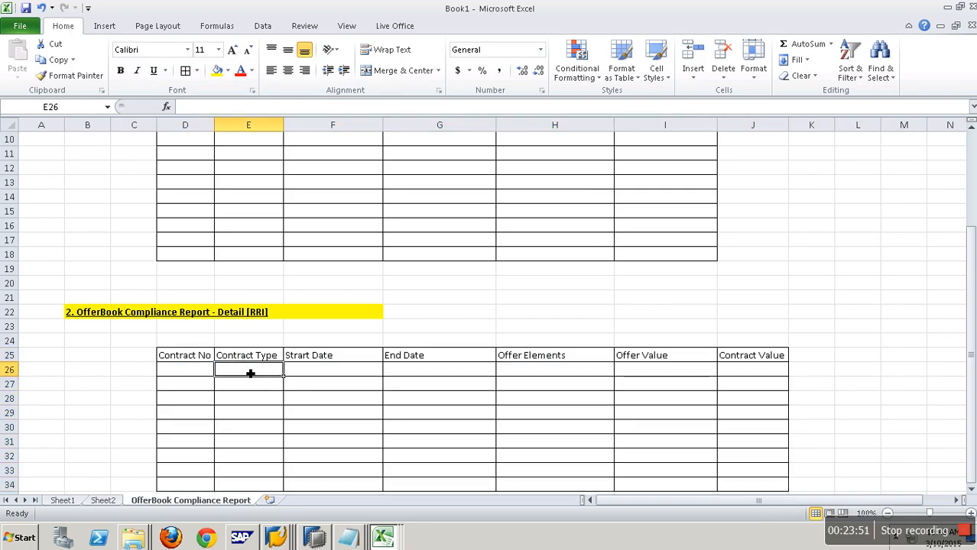
left_click(312, 379)
left_click(438, 374)
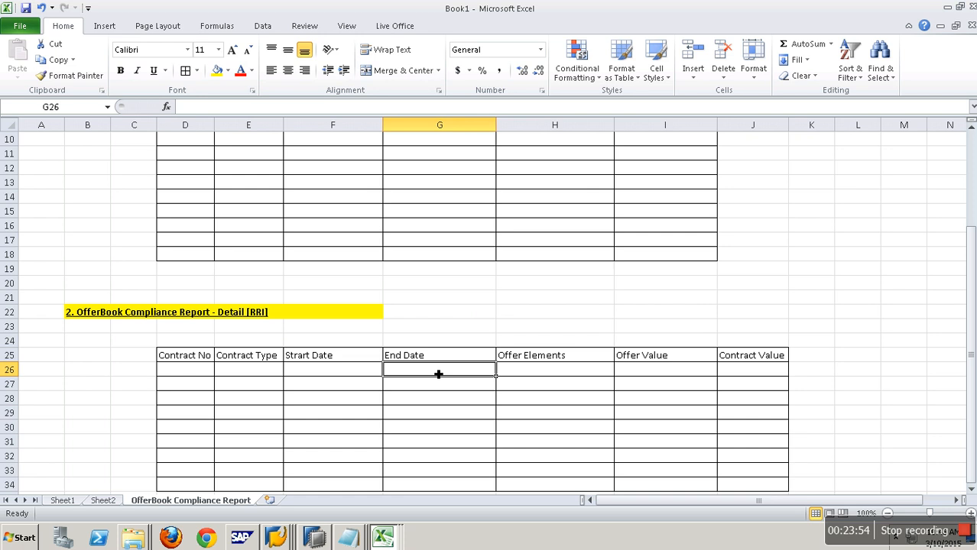
left_click(538, 373)
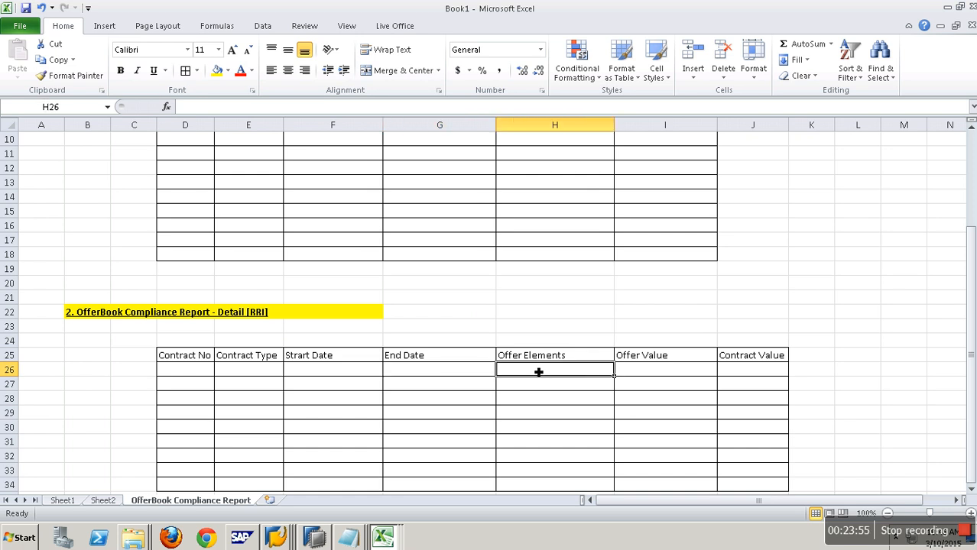
type("LTFTL")
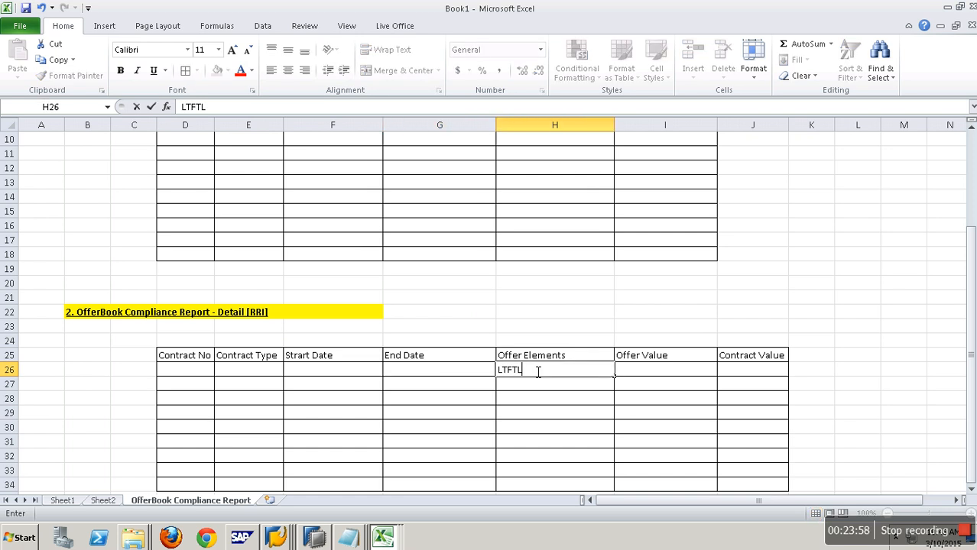
key("Tab")
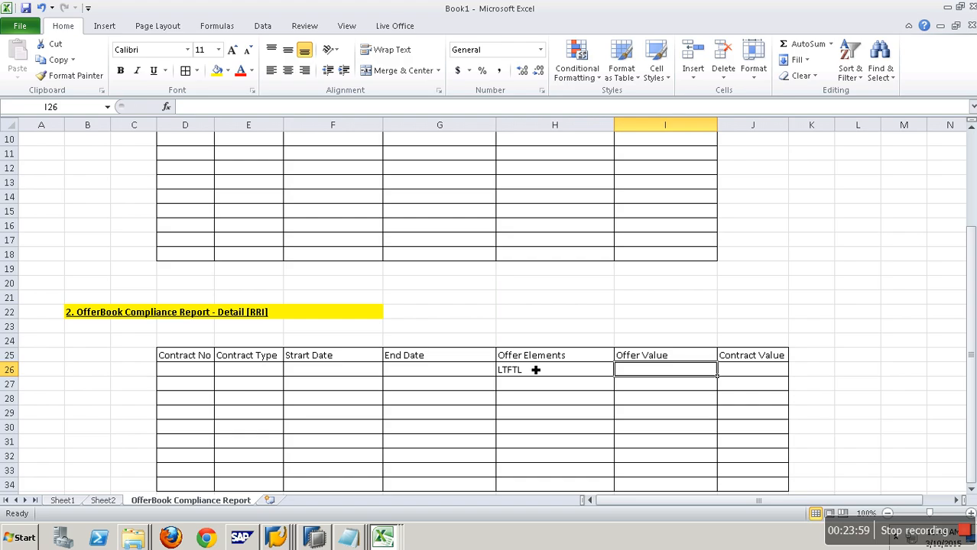
type("YES")
key("Tab")
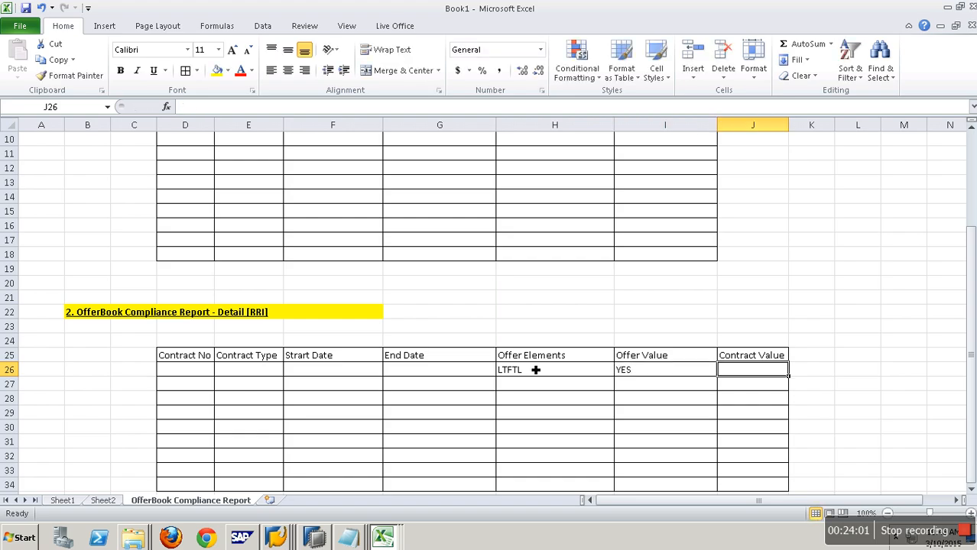
type("NO")
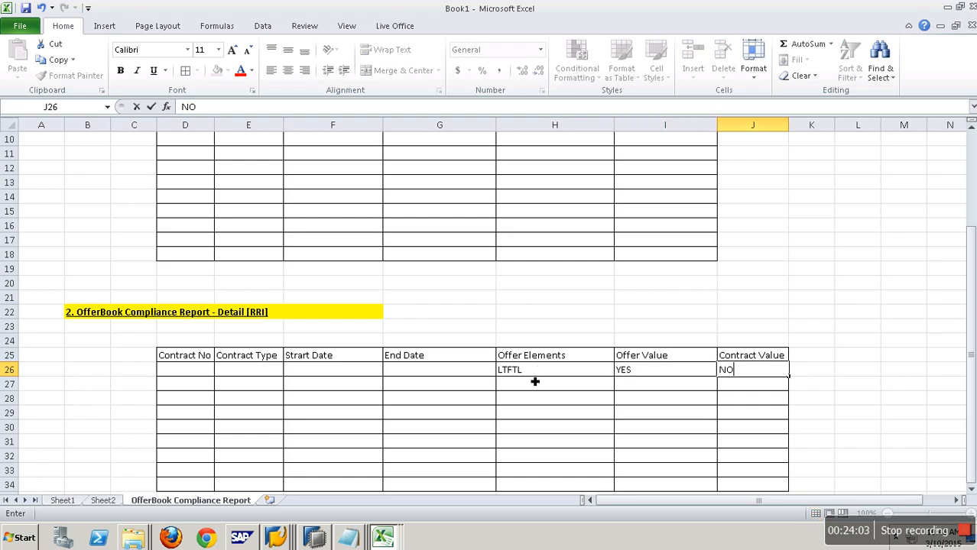
Fill the second Detail row with offer element "LMC" in H27, offer value "NO" in I27 and contract value "YES" in J27
left_click(534, 383)
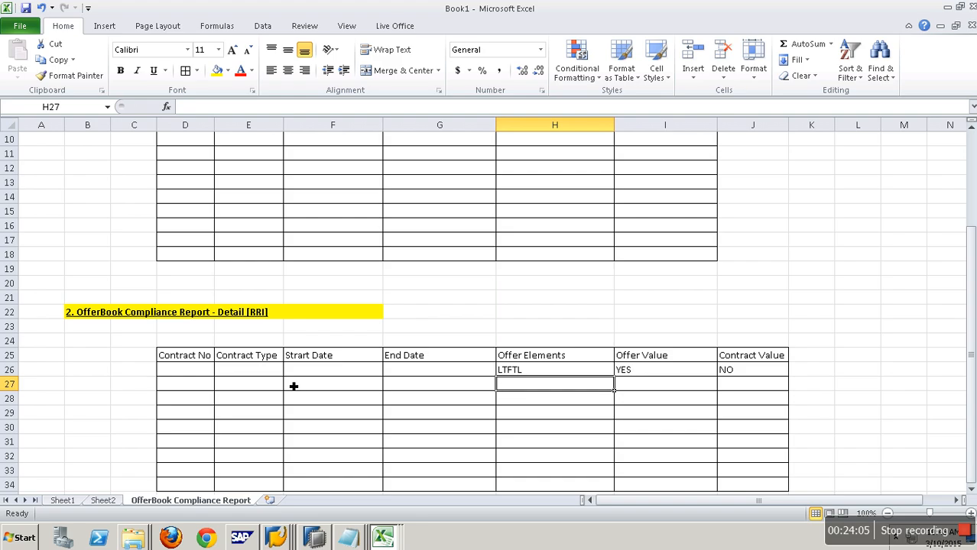
type("LMC")
key("Tab")
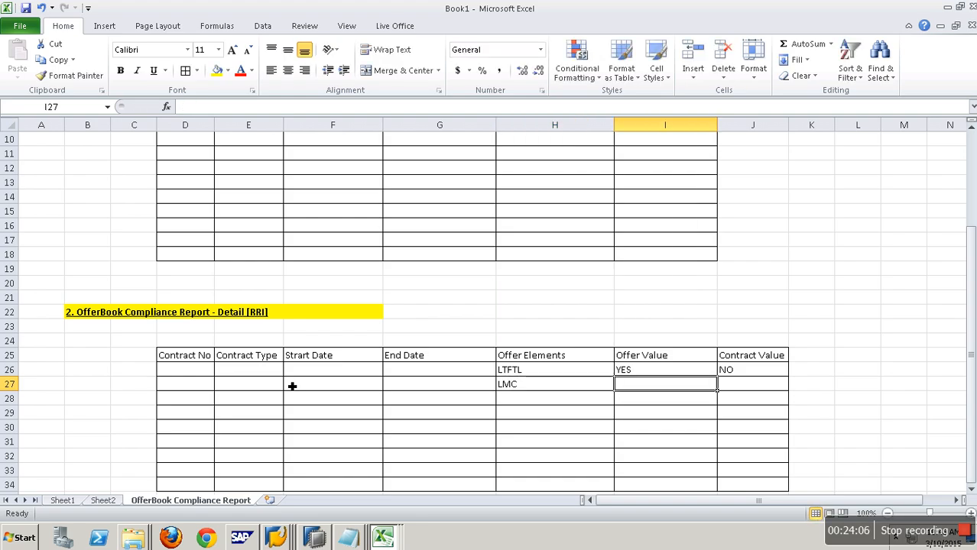
type("NO")
key("Tab")
type("YES")
left_click(396, 415)
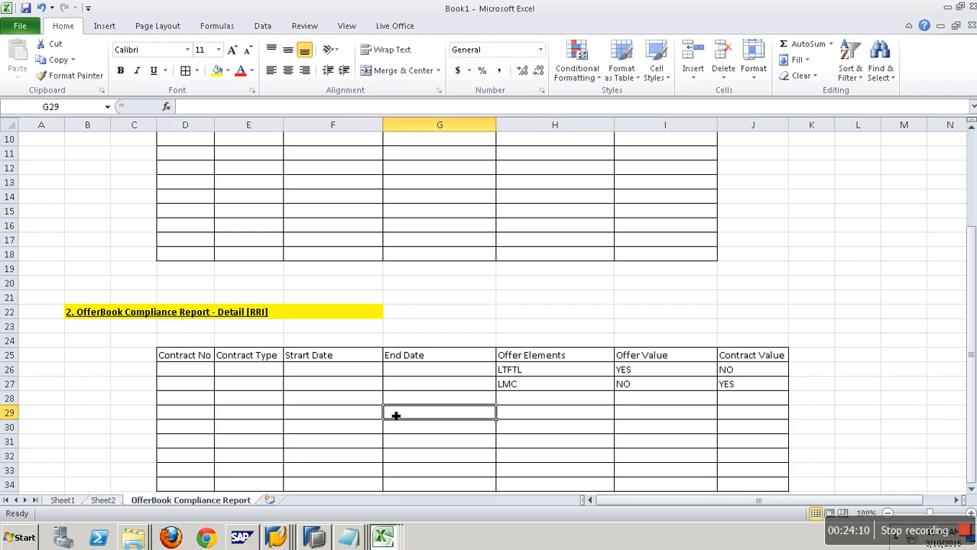
Enter sample contract data in row 26: "1" in D26, "S" in E26, and placeholder dates "XXXXXXXX" in F26 and "XXXXXXXXX" in G26
left_click(214, 374)
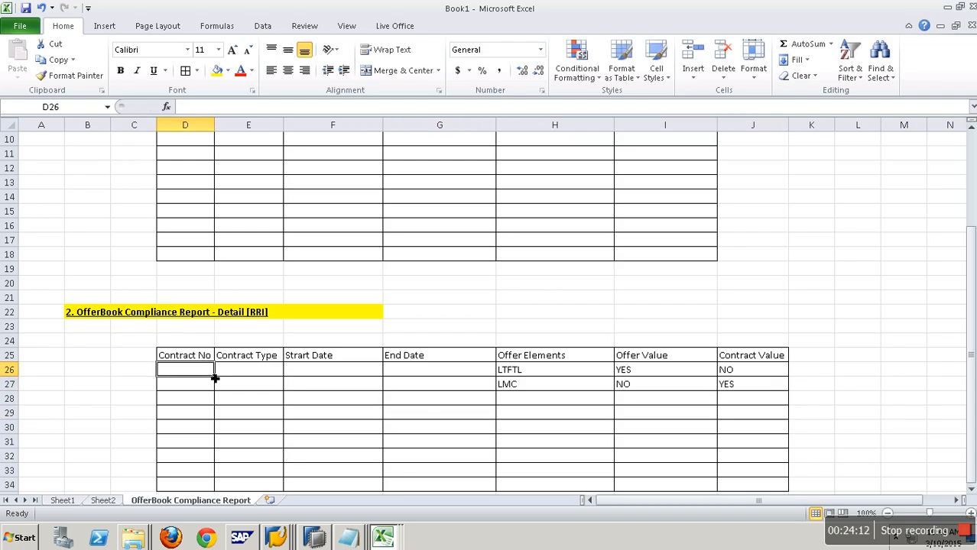
type("1")
key("Tab")
type("S")
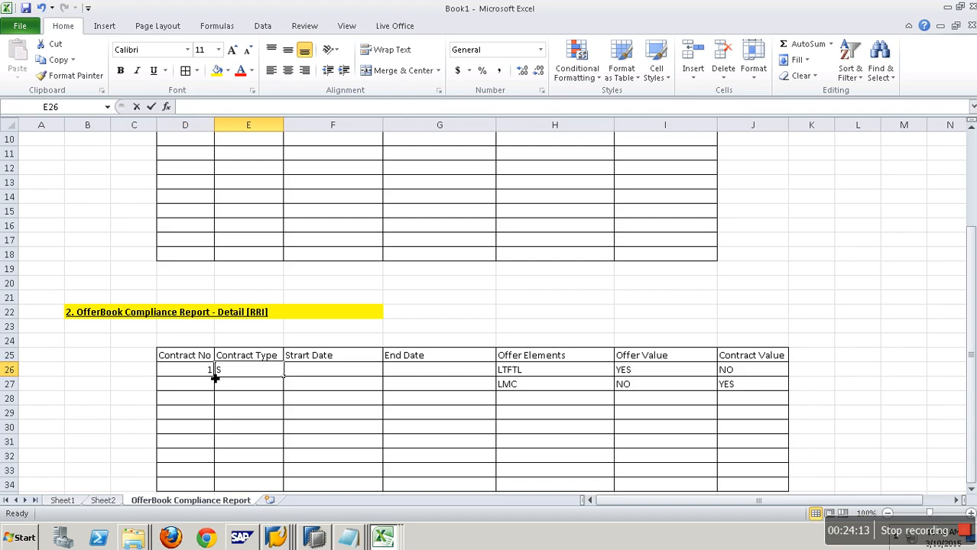
key("Tab")
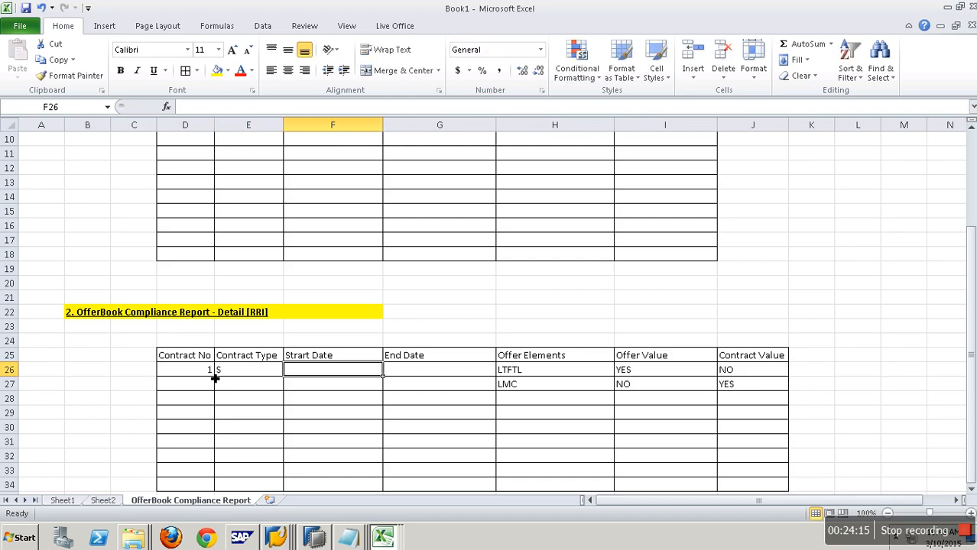
type("XXXXXXXX")
key("Tab")
type("XXXXXXXXX")
key("Tab")
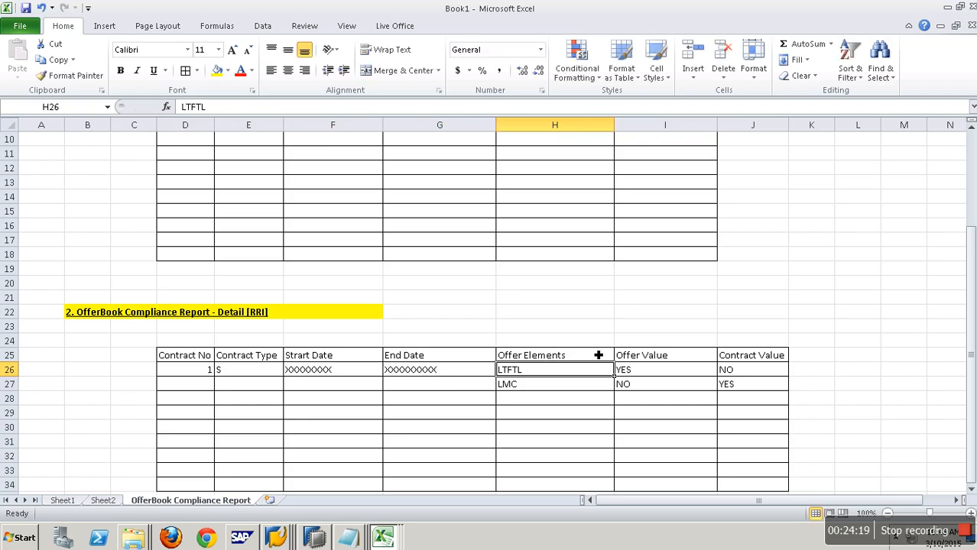
left_click_drag(588, 376, 601, 426)
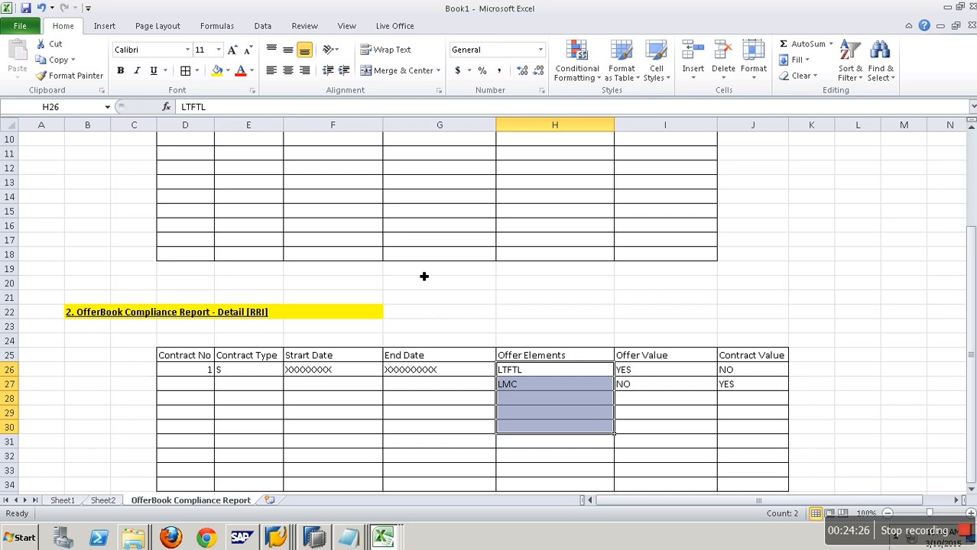
left_click(545, 343)
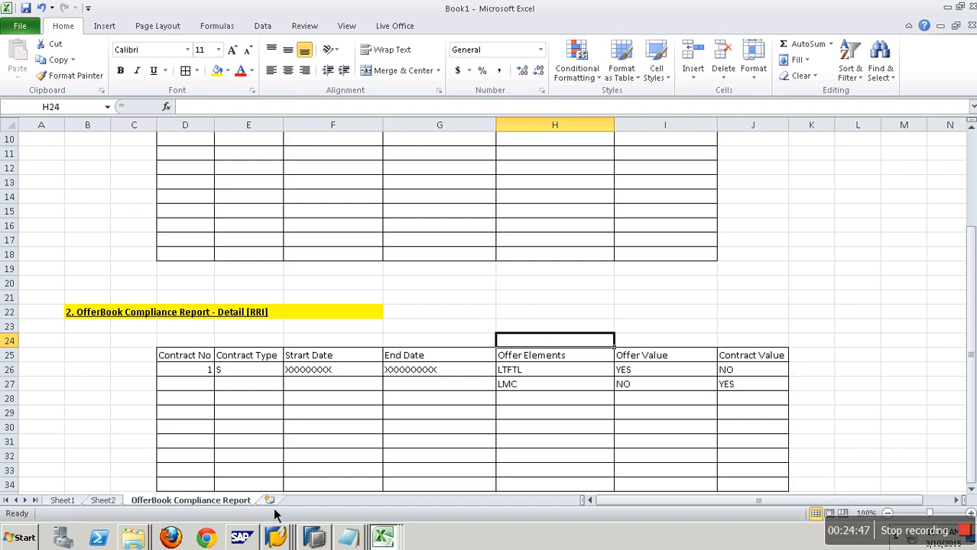
Add "3. Contract Compliance Report - Summary" in A4 and "4. Contract Compliance Report - Detail" in A5 of the Sheet2 reports list
left_click(102, 501)
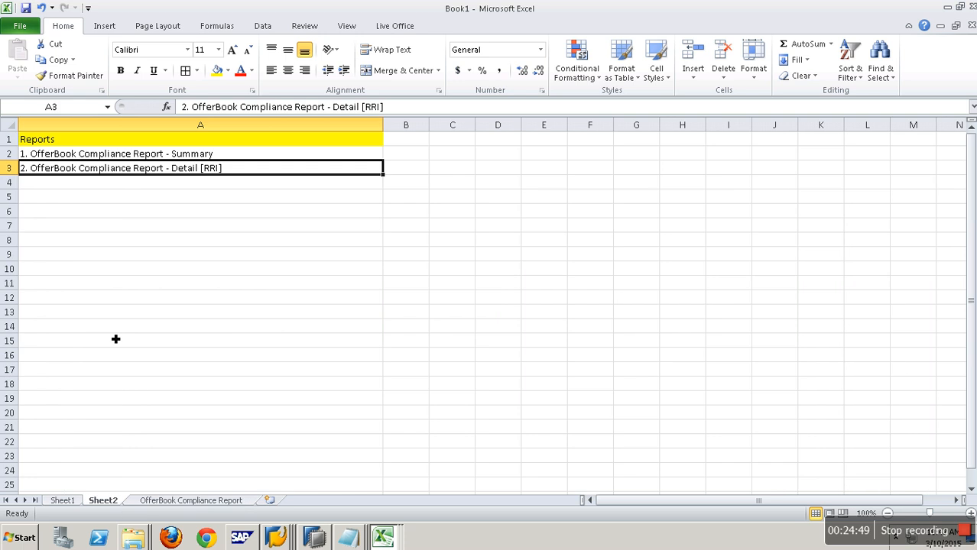
left_click(70, 189)
type("3.")
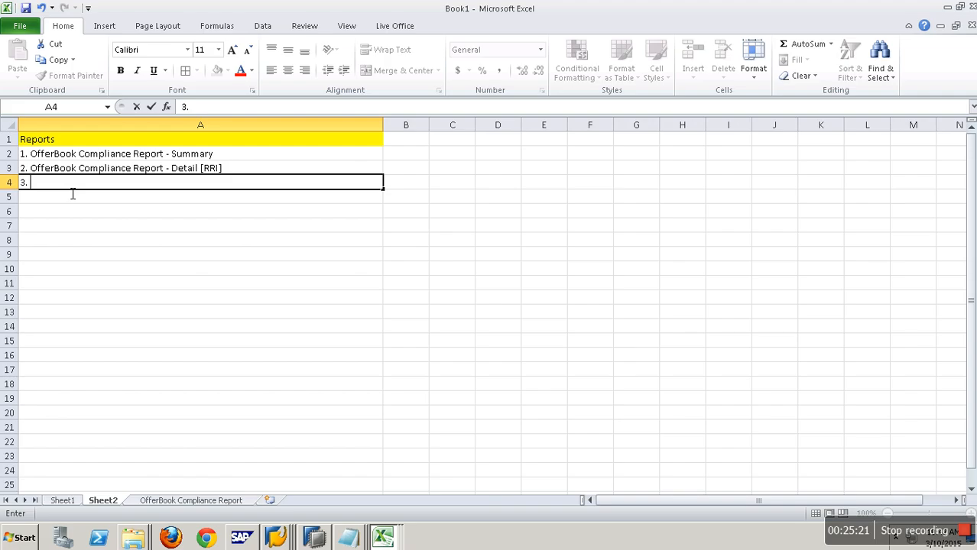
type("Contract Compliance Report - Summary")
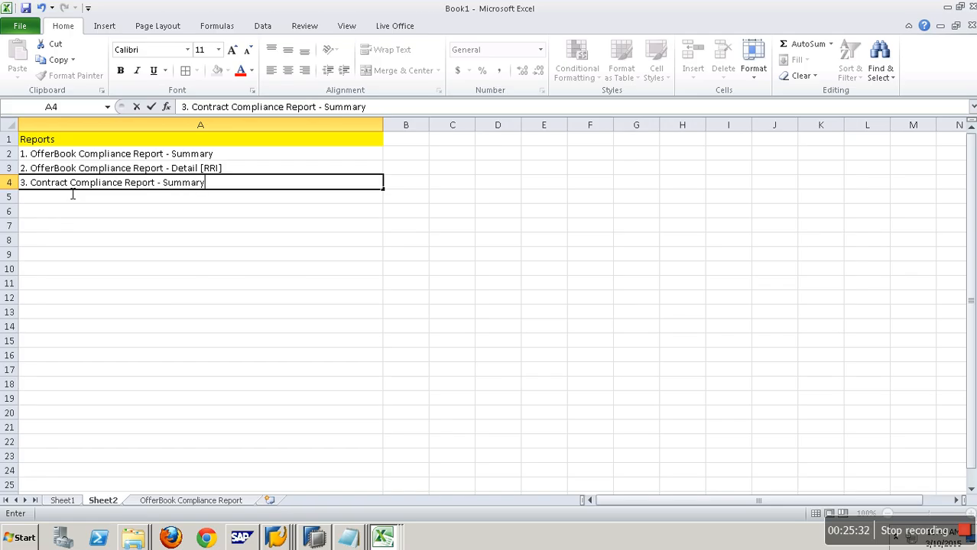
key("Return")
type("4. Contract Compliance Report - Detail")
left_click(169, 228)
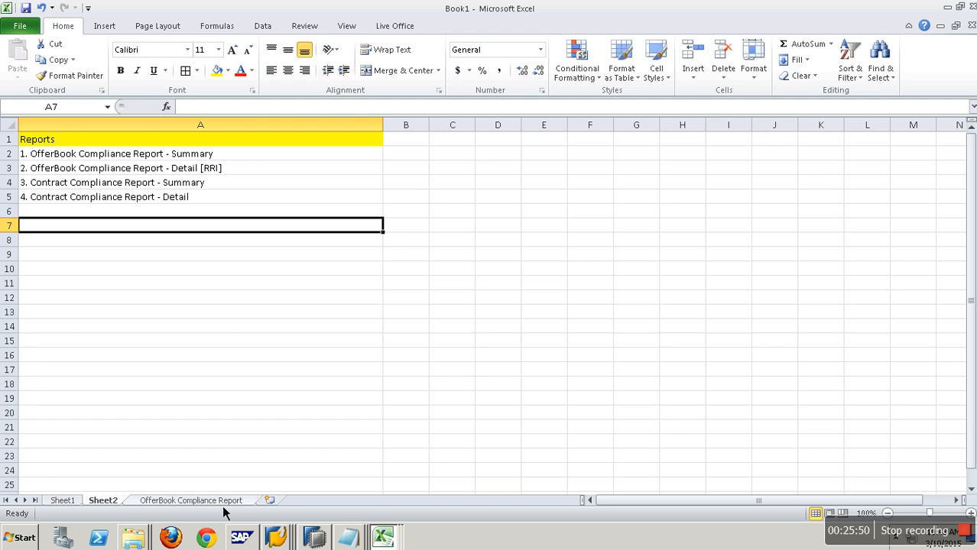
Add a new worksheet after "OfferBook Compliance Report" and rename it "Contract Compliance"
left_click(271, 501)
right_click(279, 508)
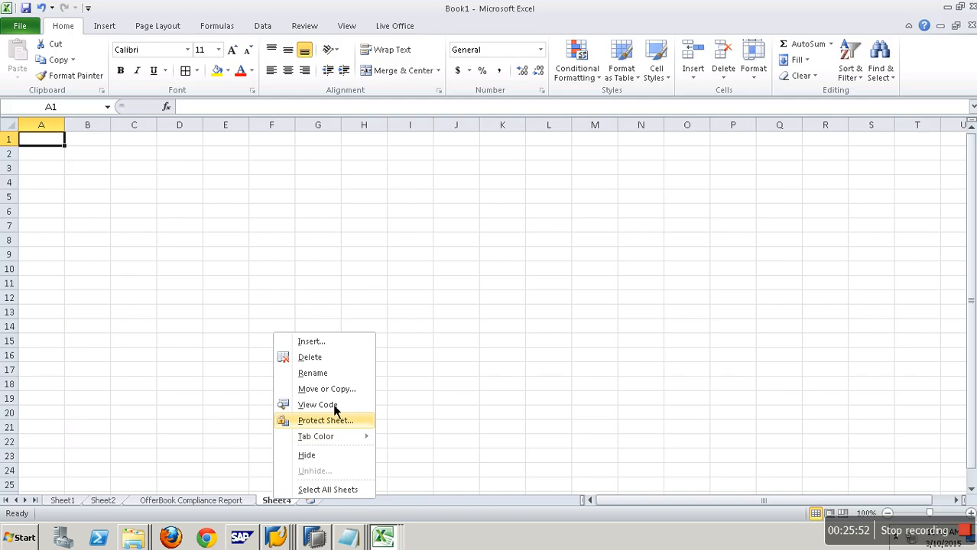
left_click(330, 374)
type("contract")
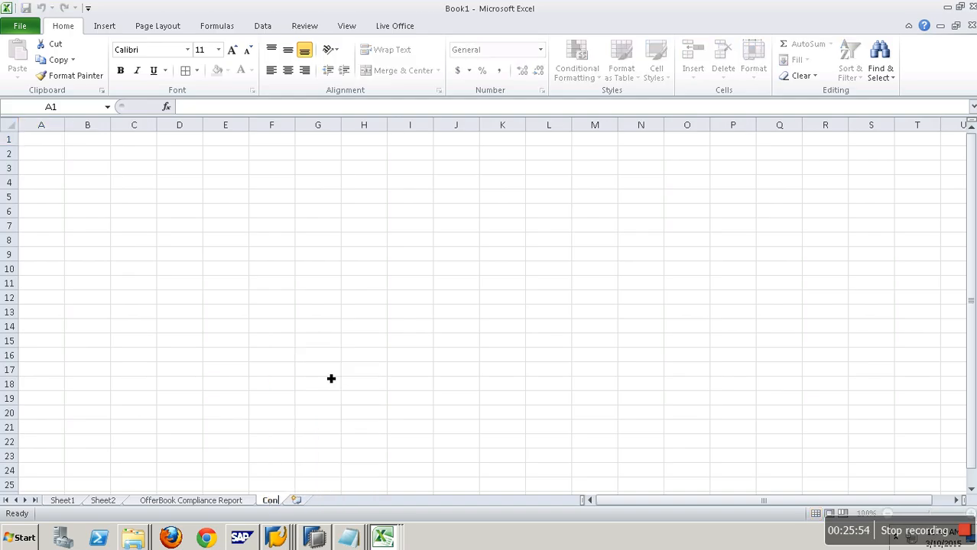
type(" Compliance")
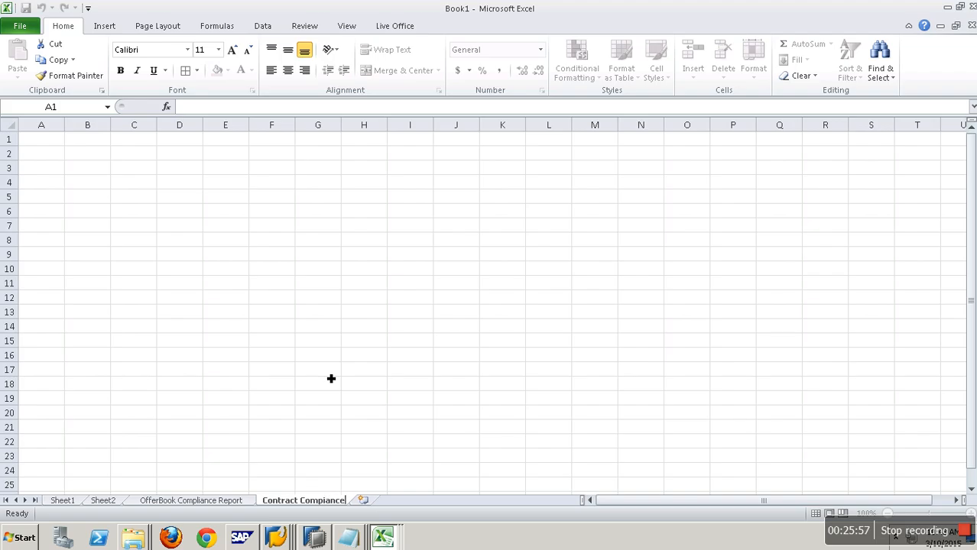
key("BackSpace")
key("BackSpace")
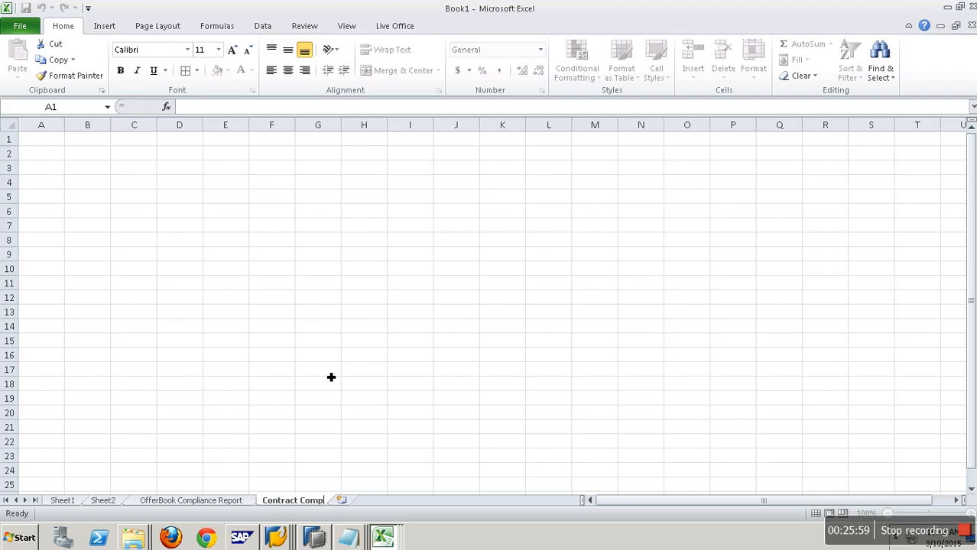
type("ce")
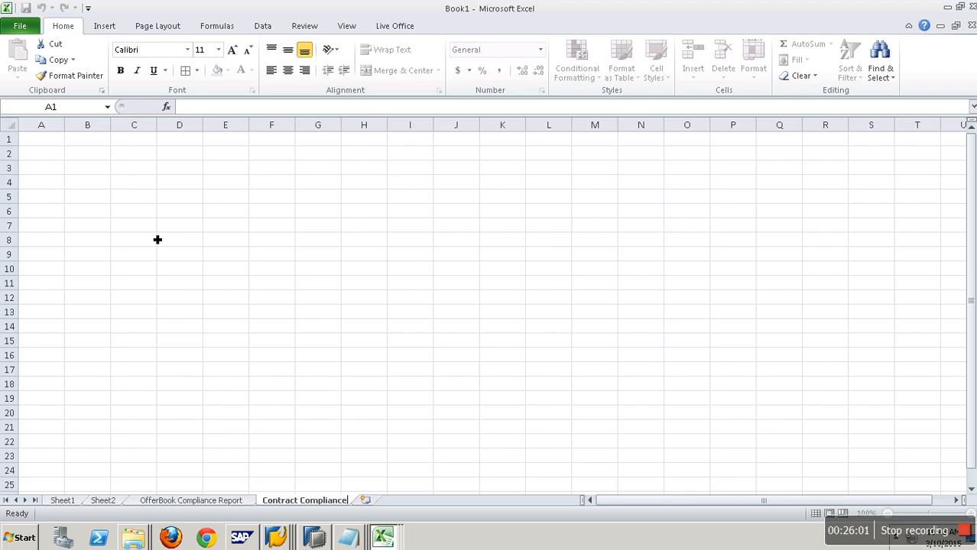
left_click(155, 201)
Enter "Nomination Date Compliance" in A2 of the Contract Compliance sheet and fit column A's width to the text
left_click(64, 159)
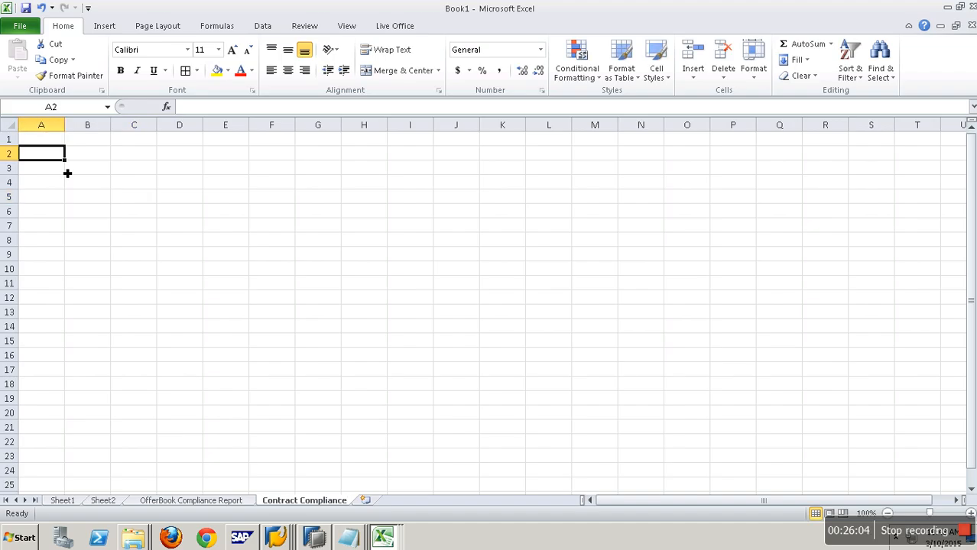
type("No")
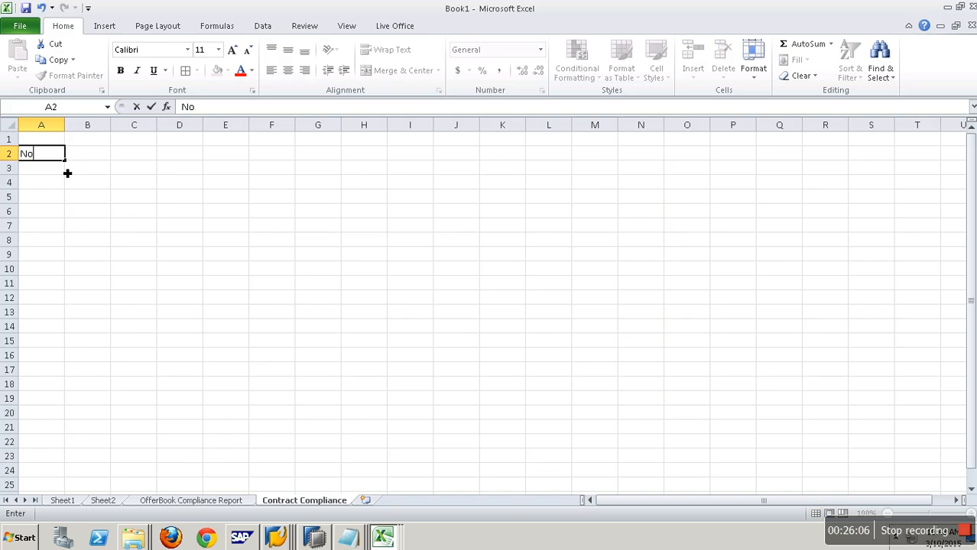
type("mination ")
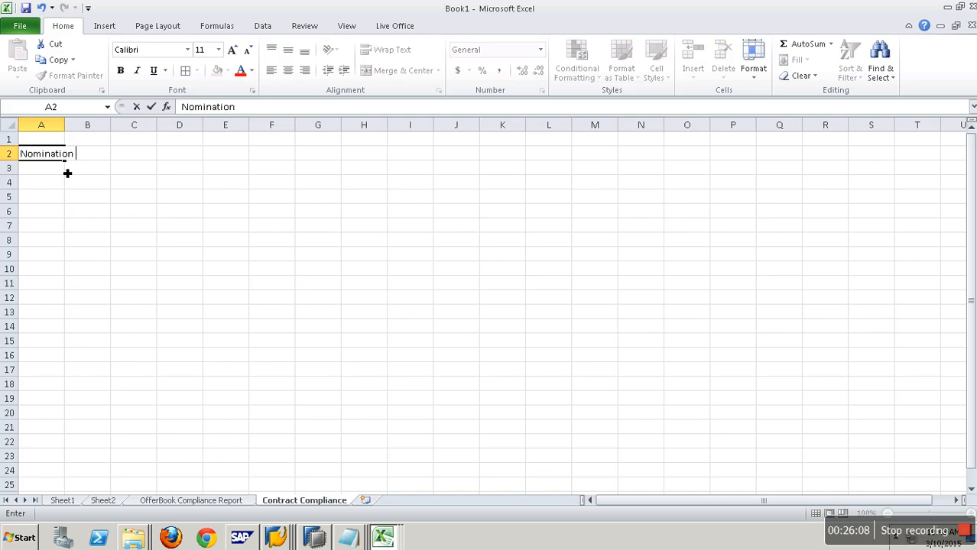
type("Date Compl")
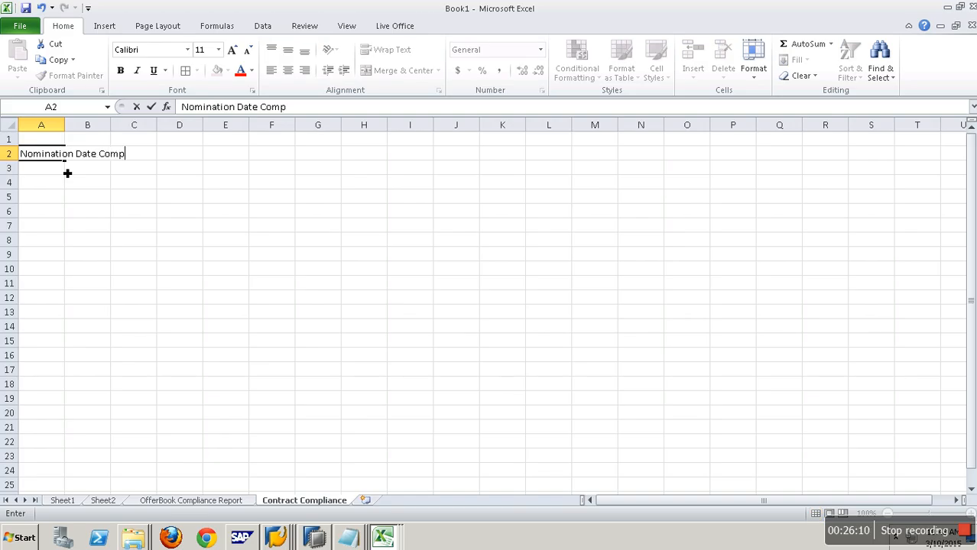
key("BackSpace")
key("BackSpace")
type("pliance")
left_click(77, 197)
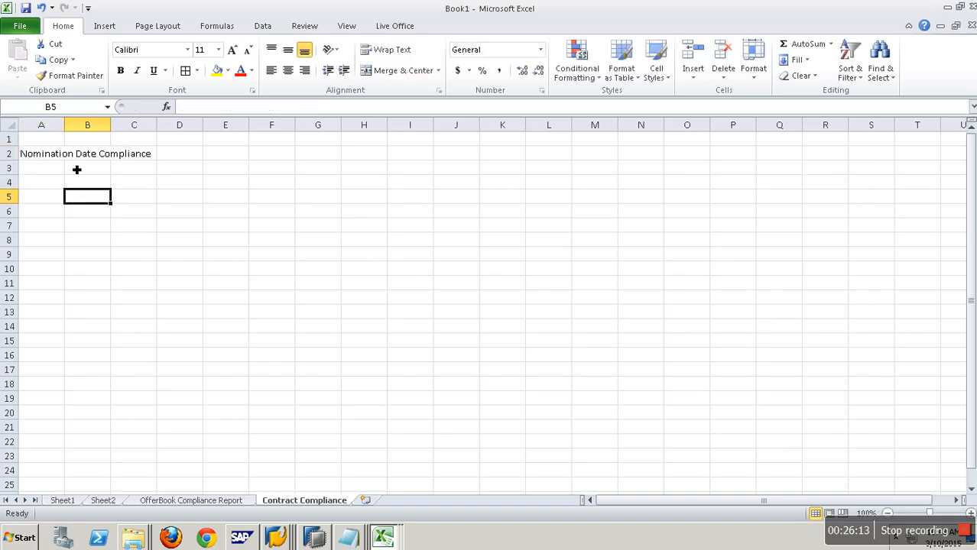
double_click(65, 124)
left_click(201, 159)
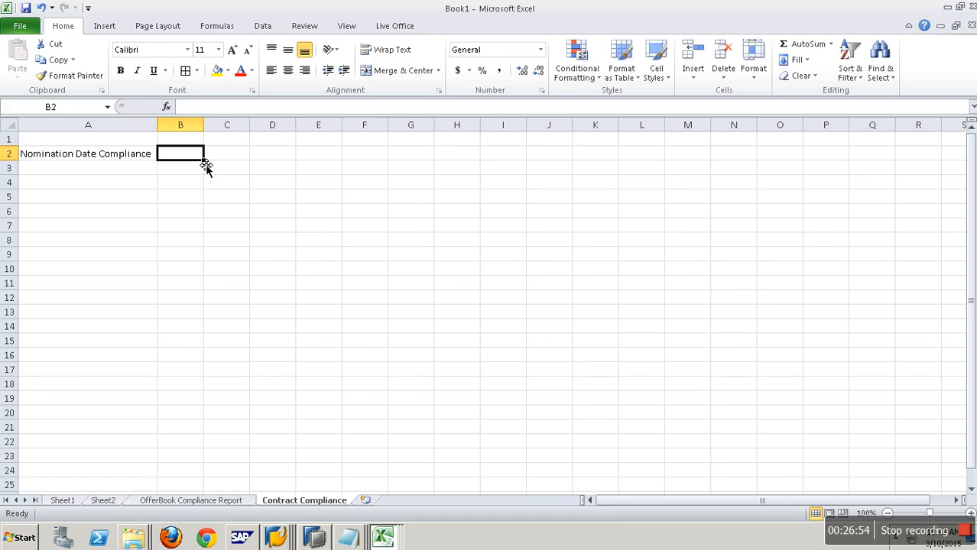
Switch to the Sales_Cont_Nomination workbook and compare the first contract's Nominated Day on the Contract sheet with the Nomination sheet's dates
left_click(382, 538)
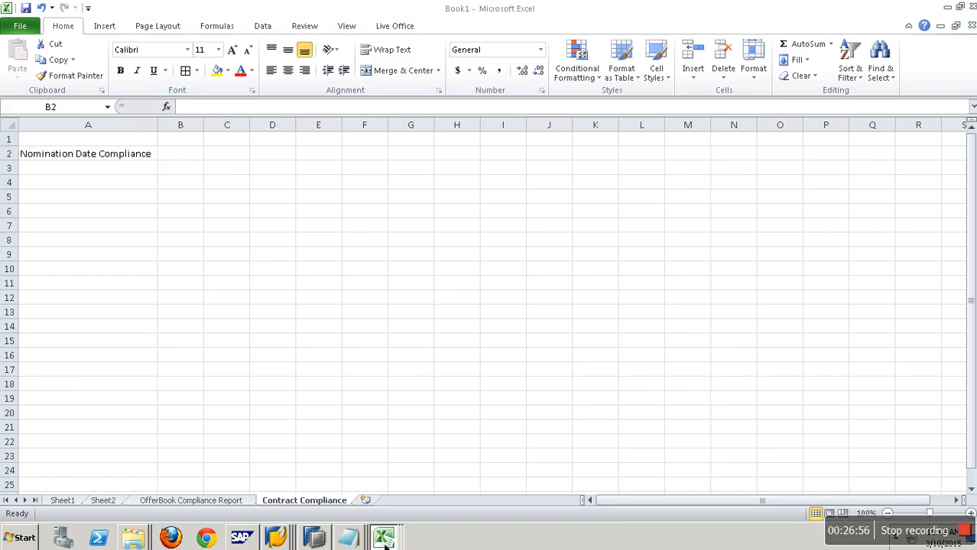
left_click(390, 336)
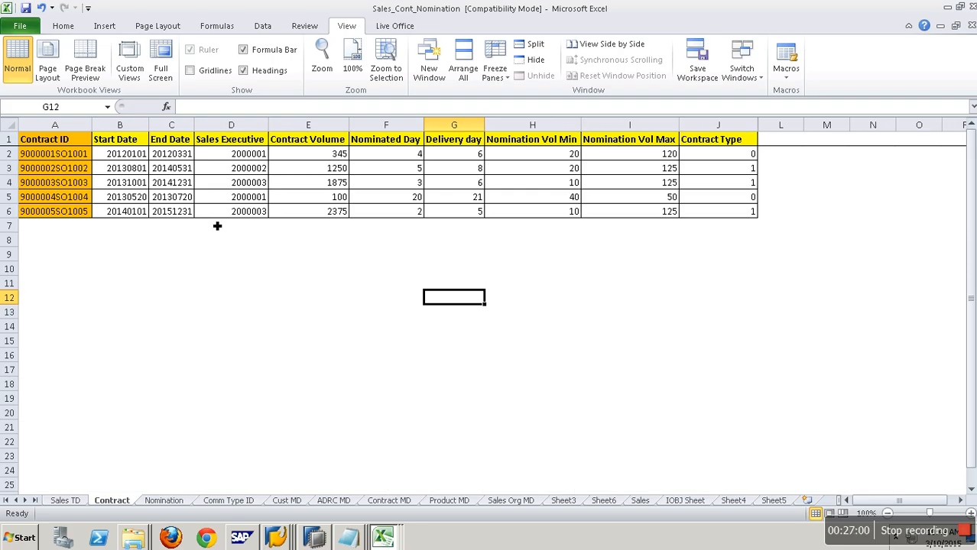
left_click(409, 158)
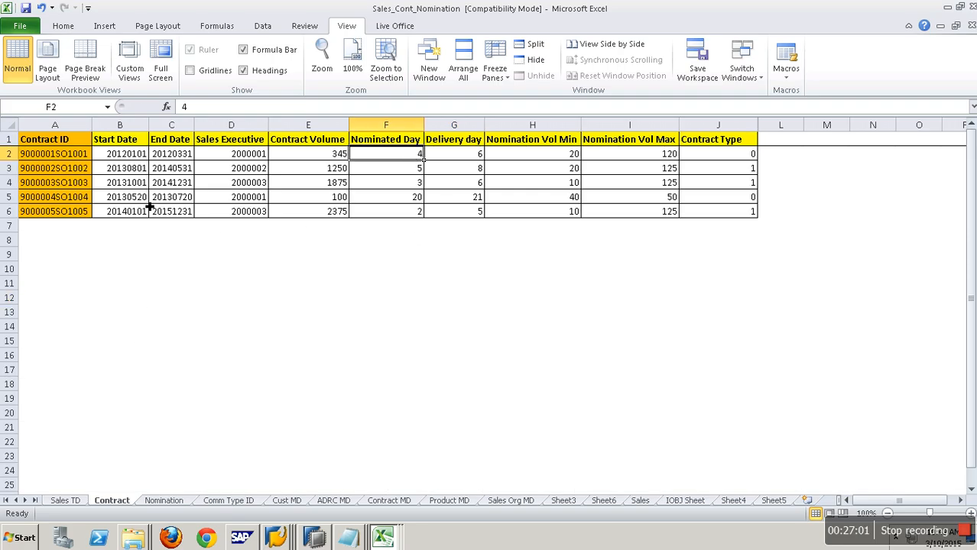
left_click(83, 159)
left_click(420, 157)
left_click(188, 504)
left_click(263, 158)
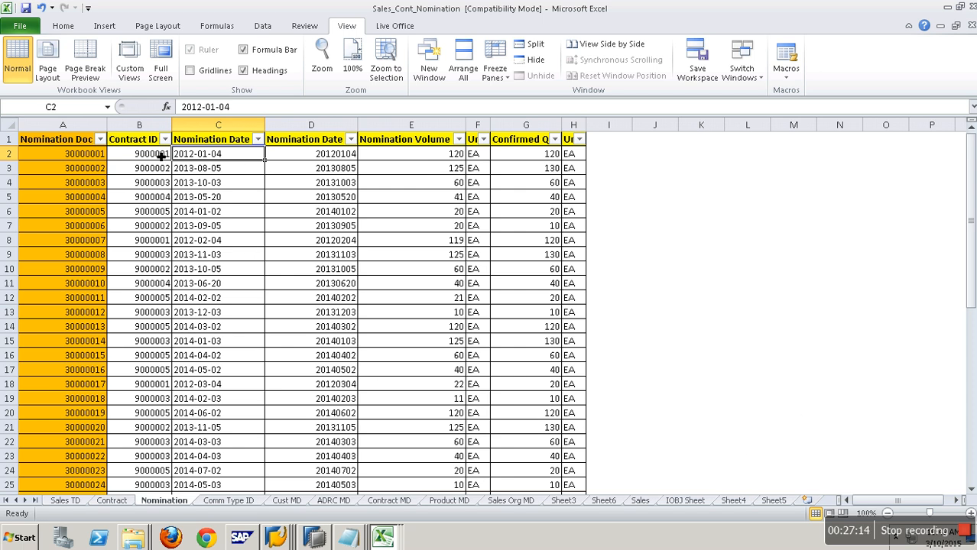
left_click(121, 501)
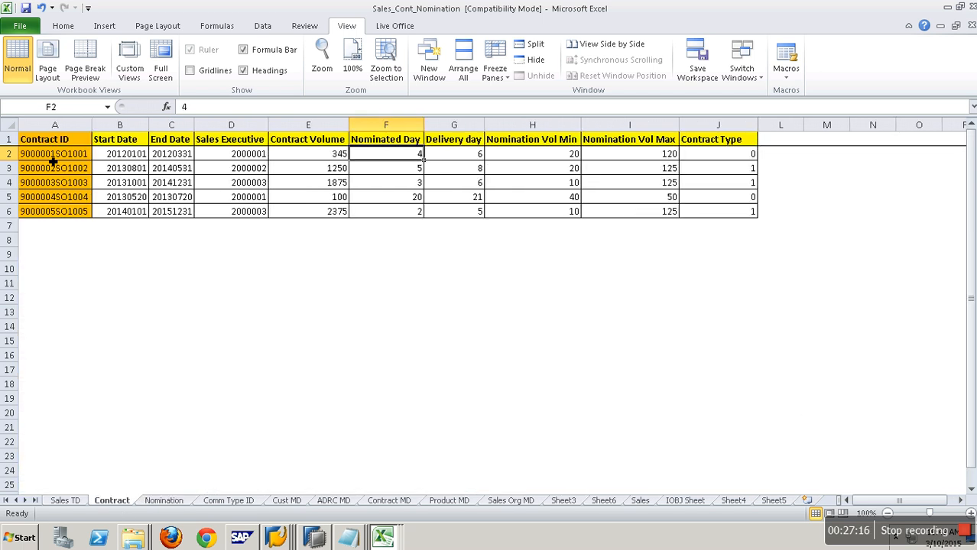
left_click(177, 503)
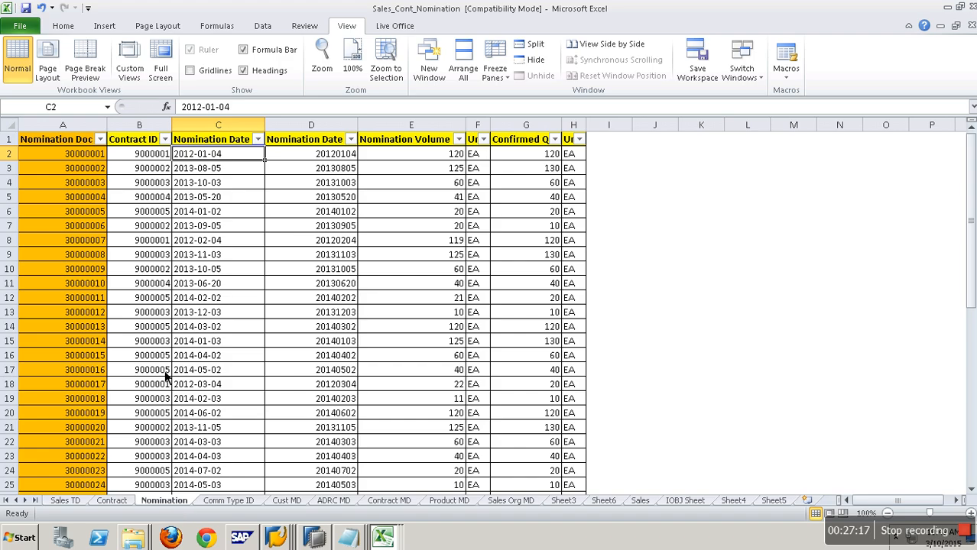
Filter the Nomination sheet's Contract ID column to only the first listed contract and go through its nomination dates
left_click(166, 141)
left_click(93, 275)
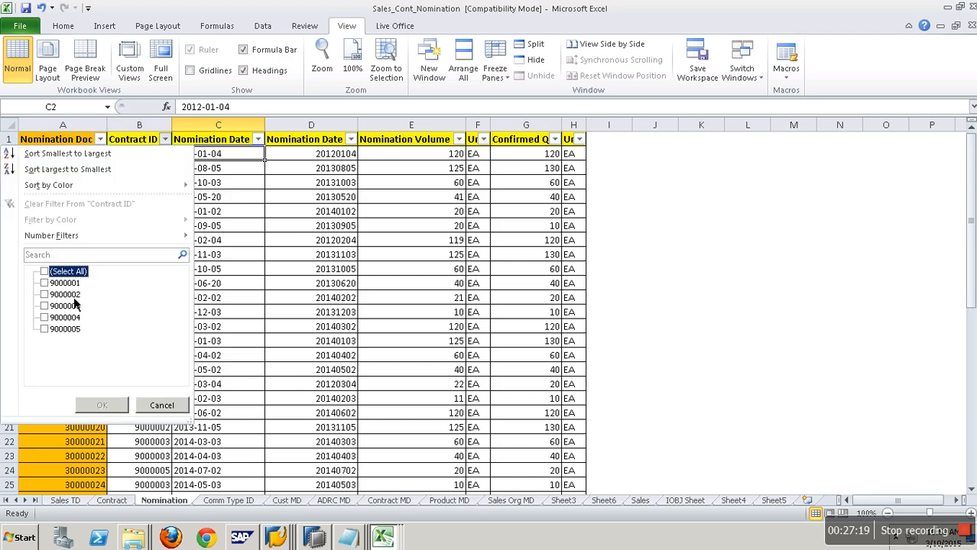
left_click(68, 283)
left_click(101, 405)
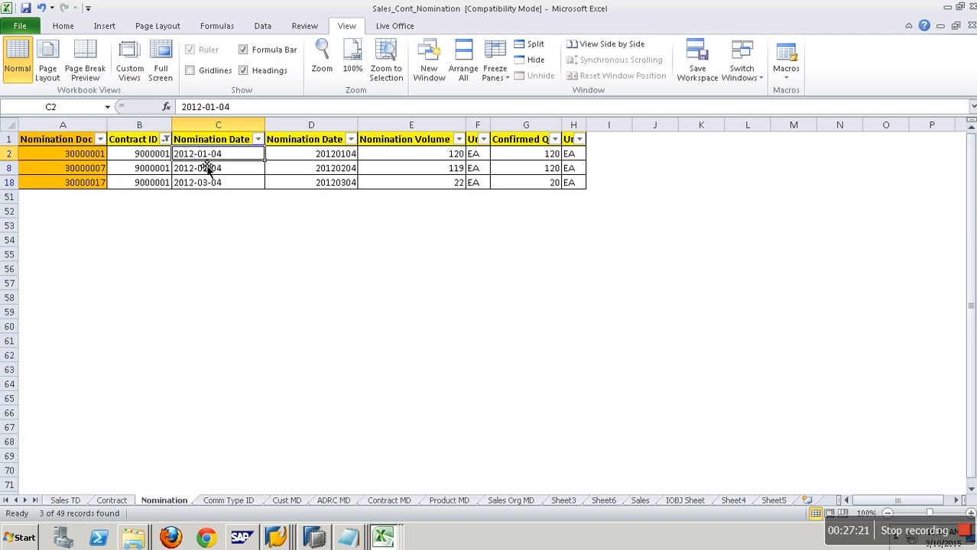
key("Down")
key("Down")
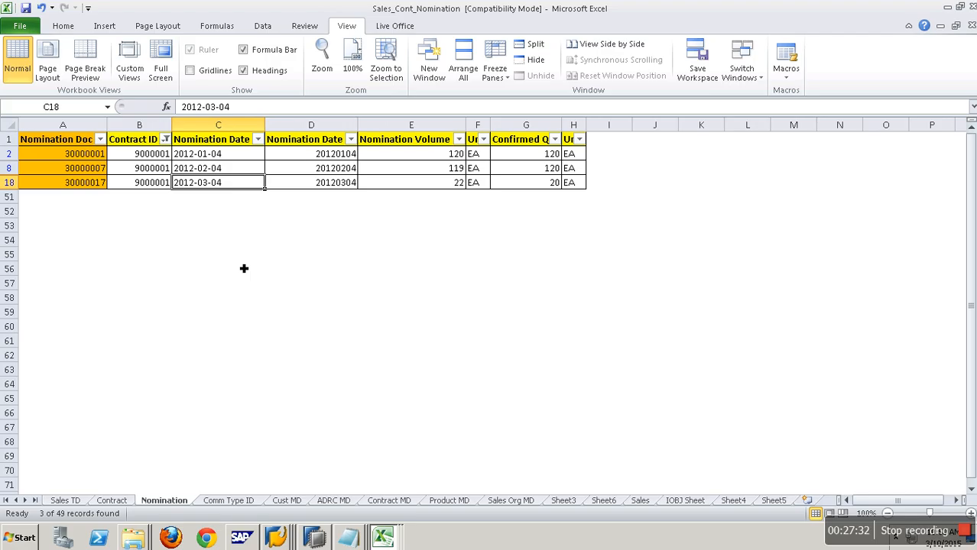
Switch back to Book1, enter "Nomination Volume Min Compliance" in A3 and refit column A's width
left_click(394, 539)
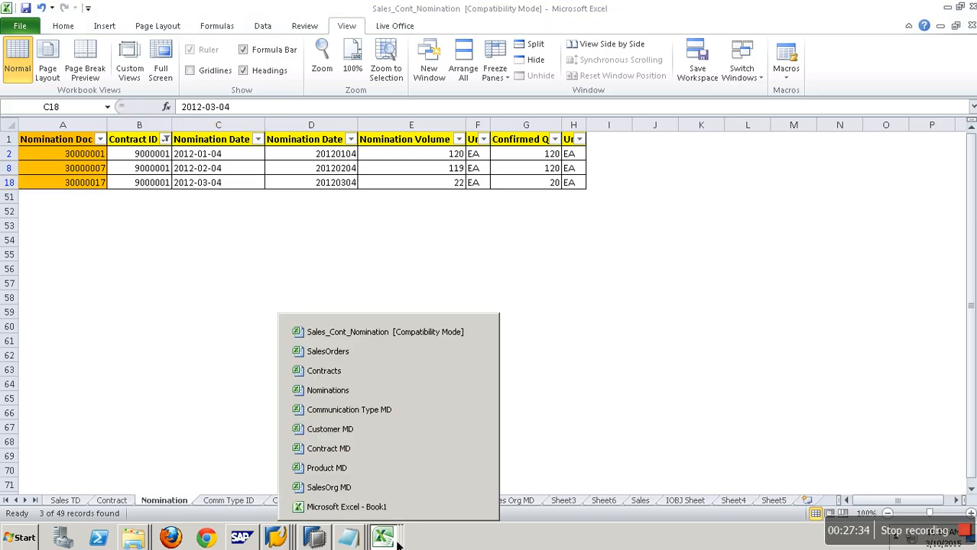
left_click(384, 511)
left_click(83, 172)
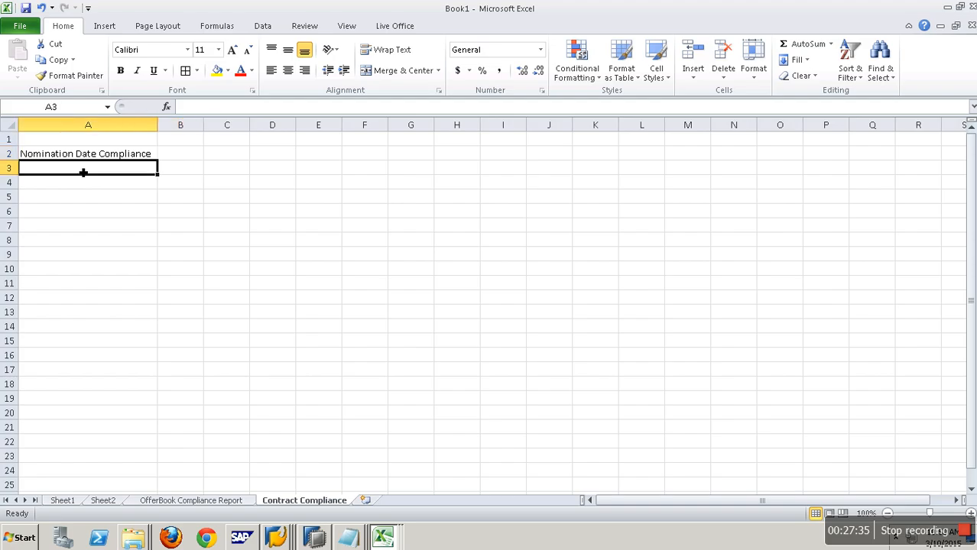
type("Nominati")
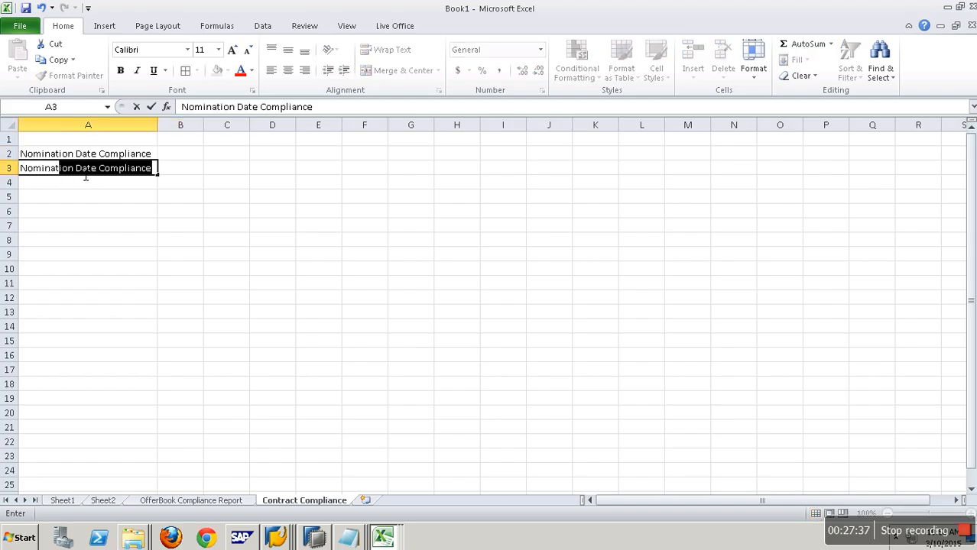
type("on Volumn e")
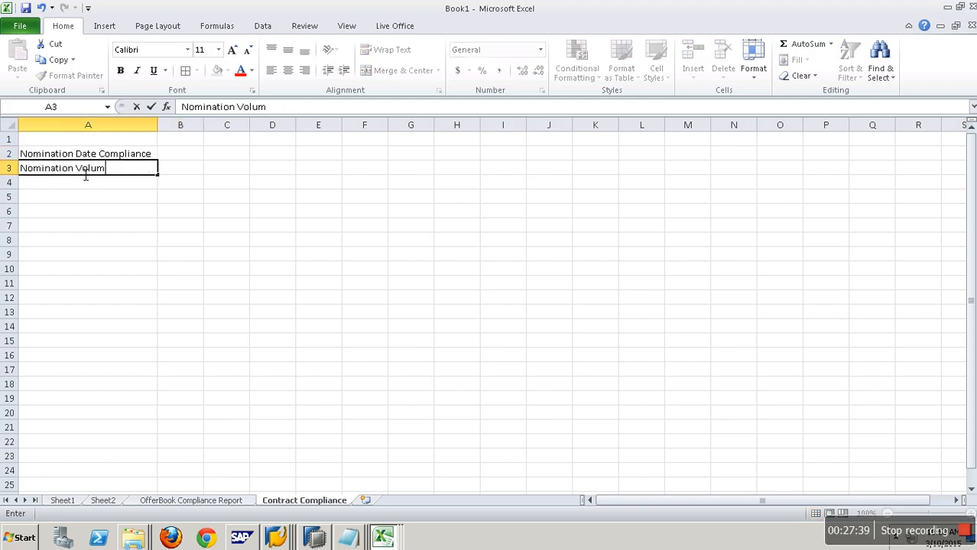
key("BackSpace")
key("BackSpace")
key("BackSpace")
type("e Min Compliance")
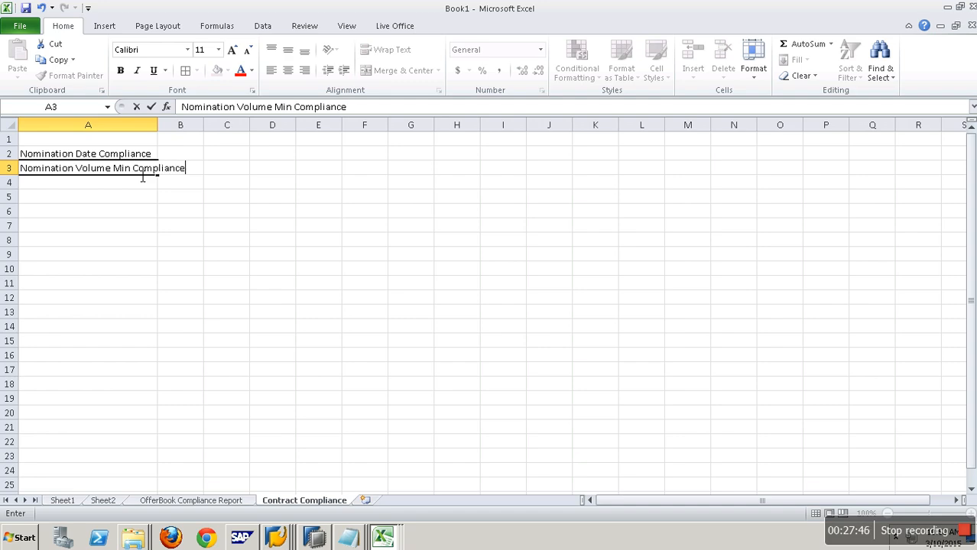
left_click(183, 225)
double_click(158, 124)
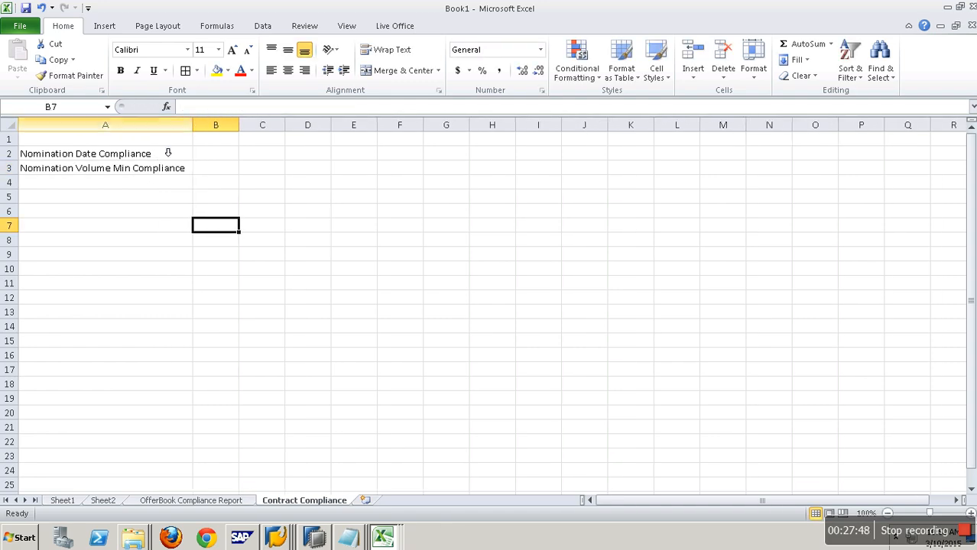
left_click(163, 173)
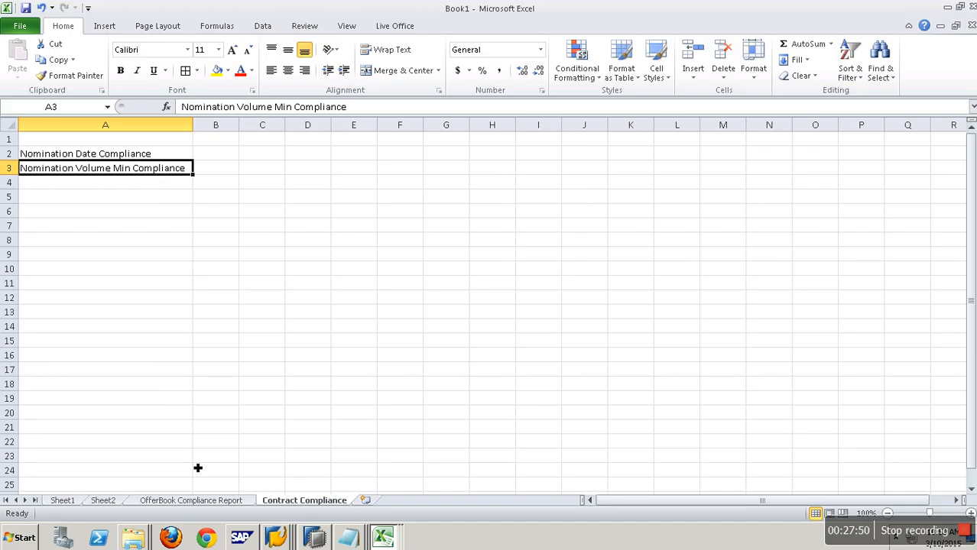
Switch to Sales_Cont_Nomination and examine the first contract's Nomination Vol Min and Nomination Vol Max on the Contract sheet
left_click(397, 545)
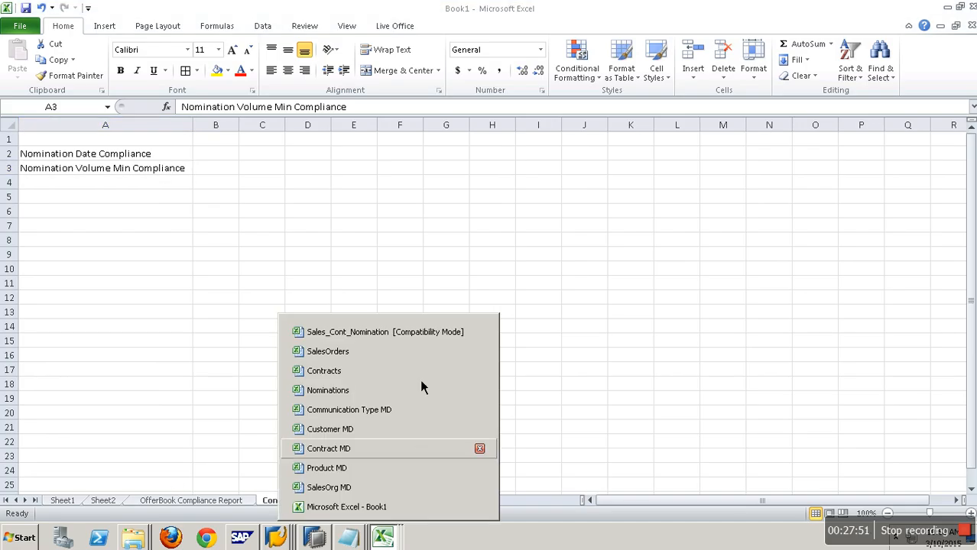
left_click(420, 337)
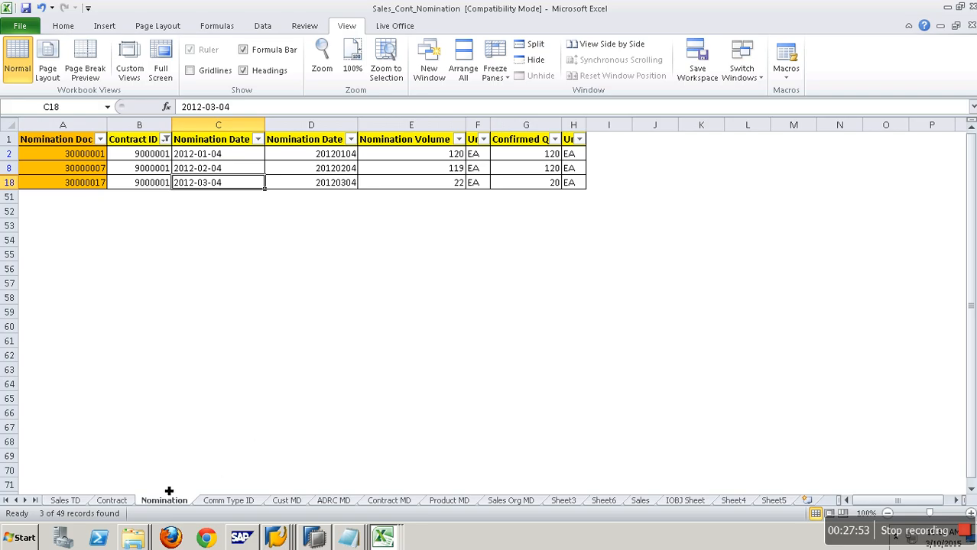
left_click(134, 500)
left_click_drag(72, 158, 551, 160)
left_click(552, 159)
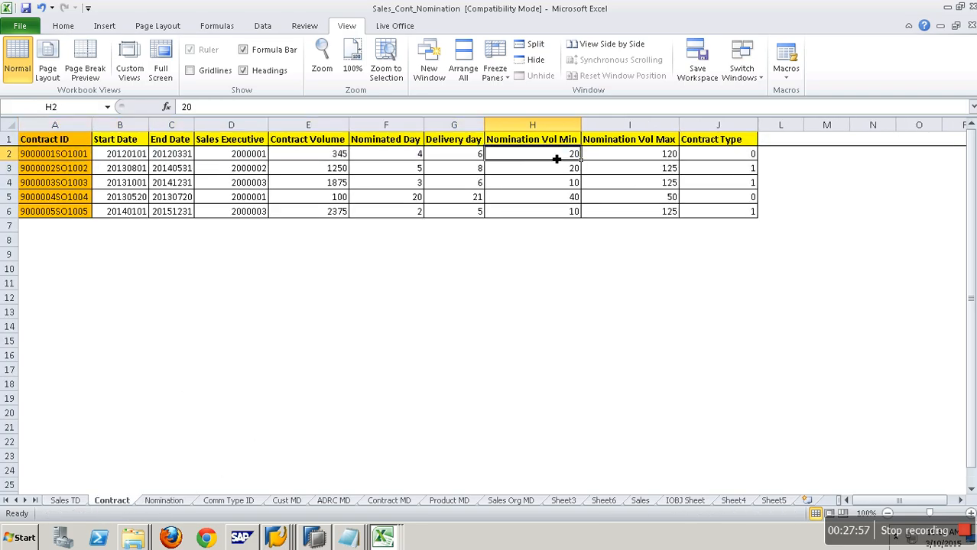
left_click(618, 157)
left_click(575, 154)
left_click(635, 155)
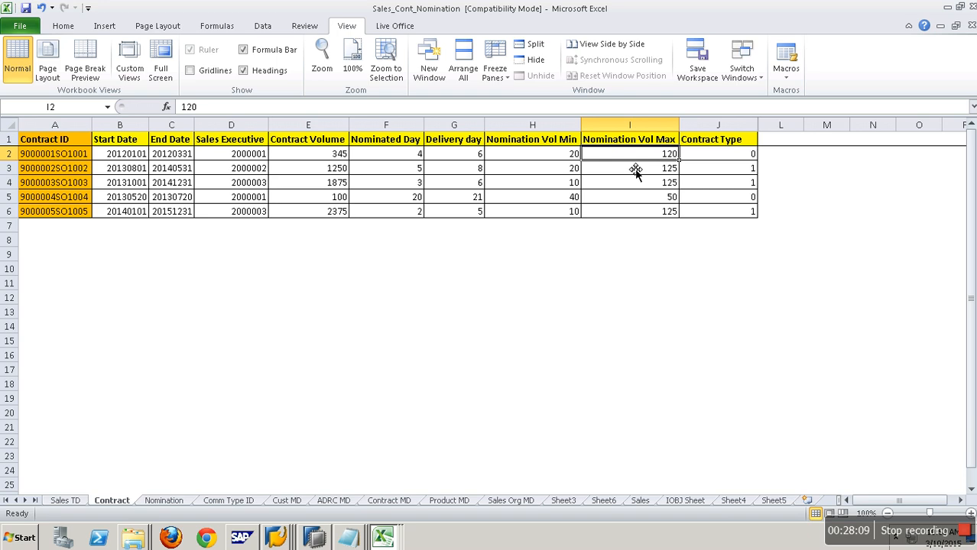
Check each Nomination Volume of the filtered contract on the Nomination sheet against the contract's volume limits
left_click(170, 498)
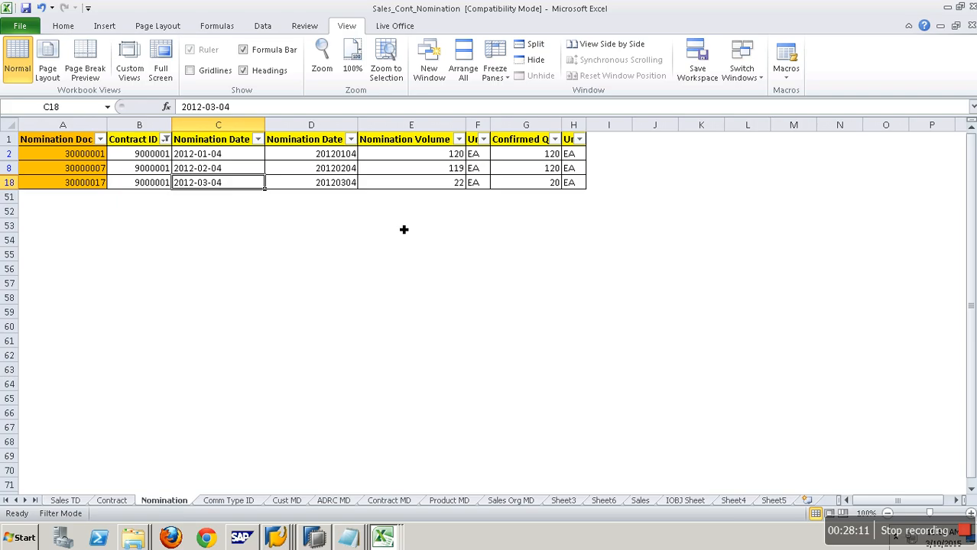
left_click(447, 183)
left_click(447, 168)
left_click(451, 154)
left_click(454, 181)
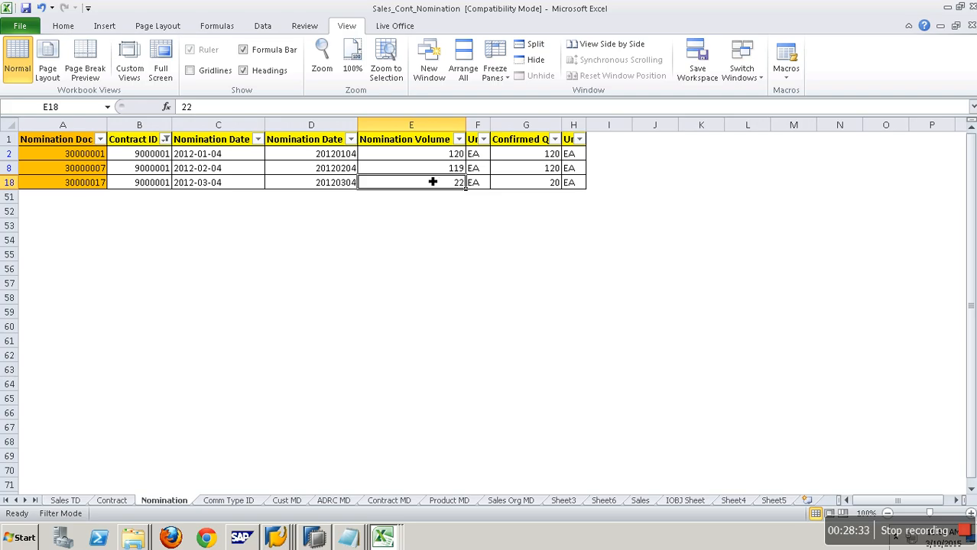
Switch back to Book1, duplicate the A3 entry into A4 and change A4 to "Nomination Volume Min NonCompliance"
left_click(393, 542)
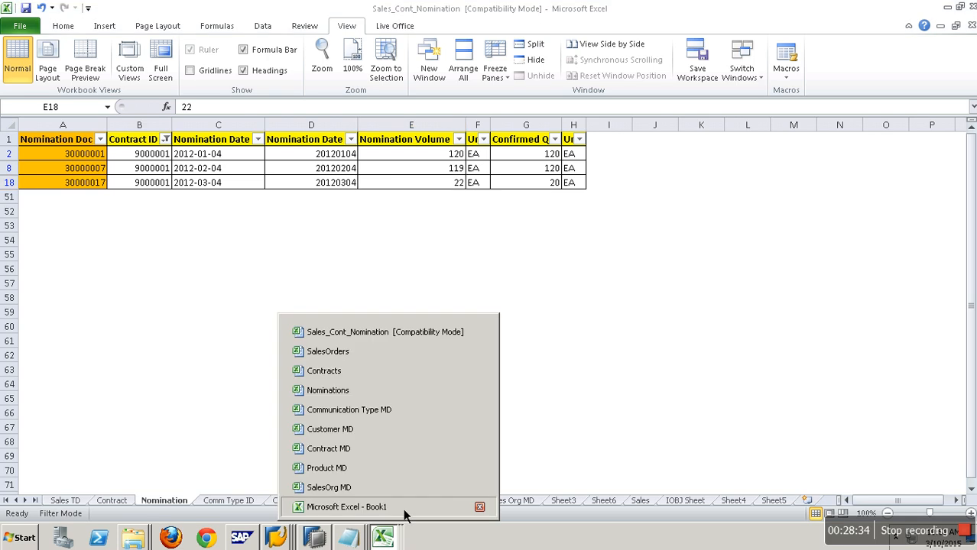
left_click(359, 505)
key("ctrl+c")
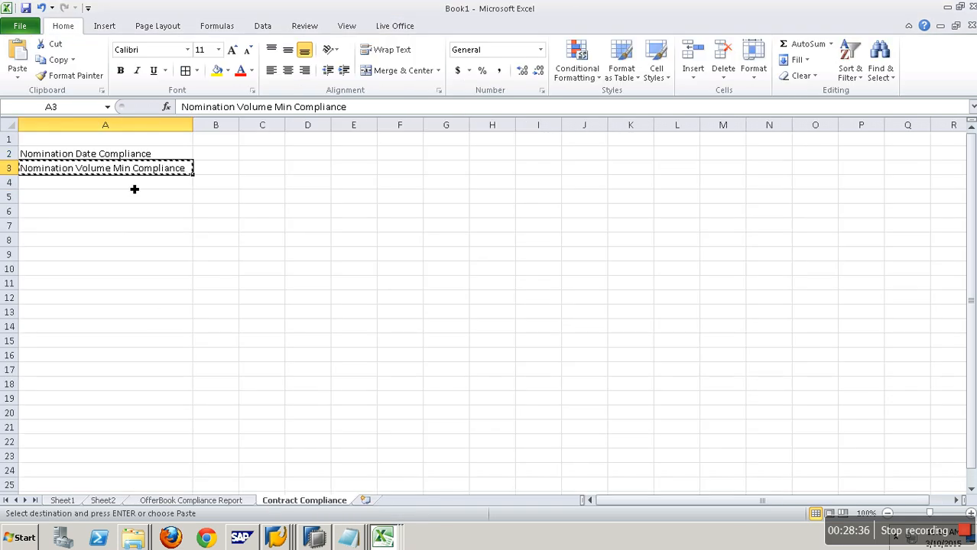
left_click(131, 188)
key("ctrl+v")
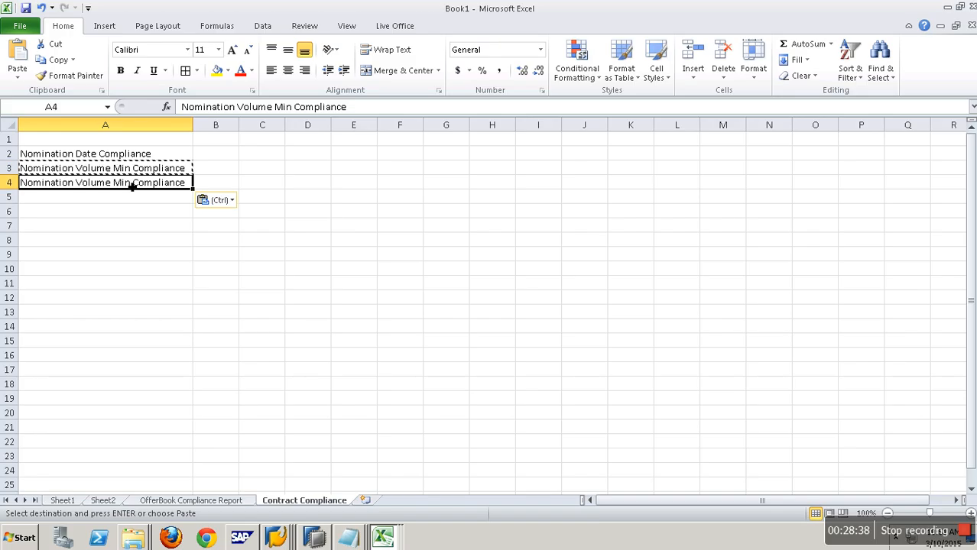
key("Escape")
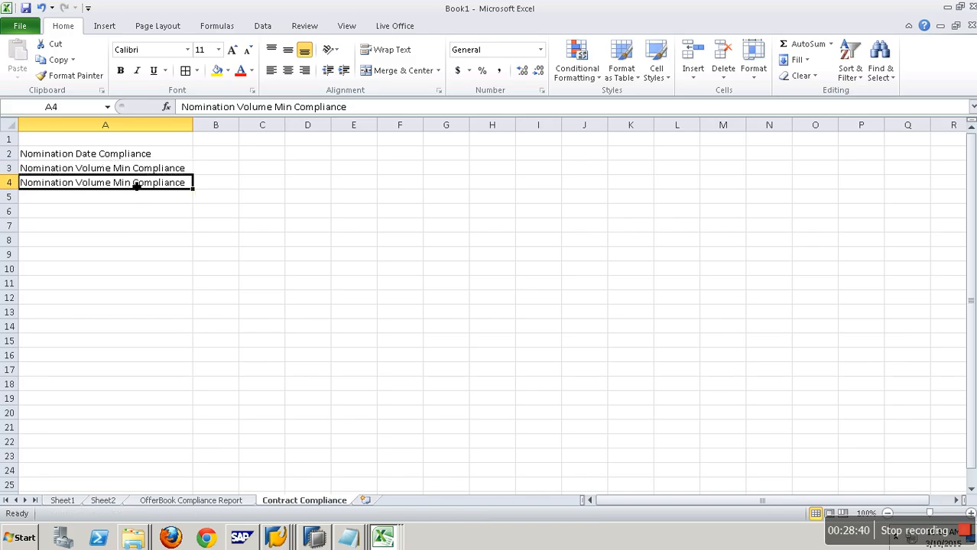
double_click(133, 184)
type("Non")
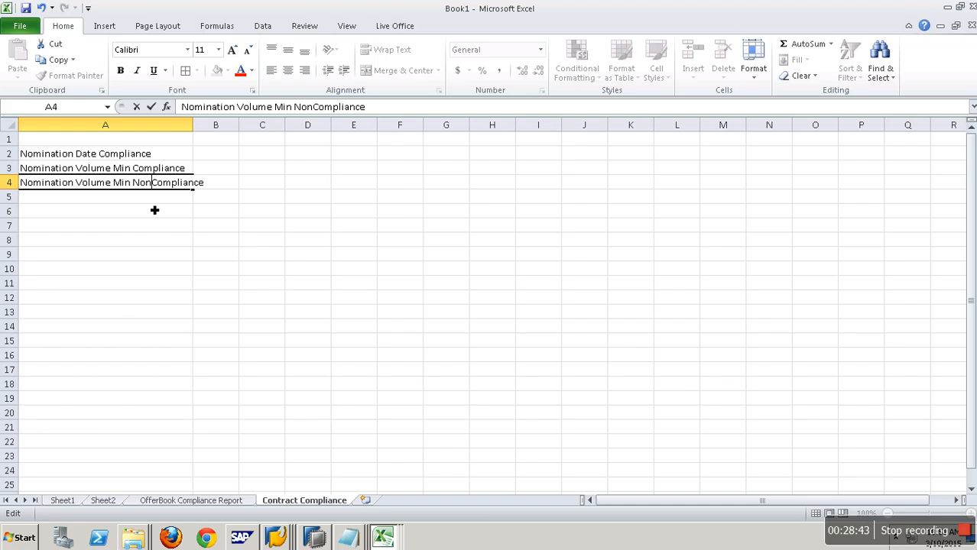
left_click(153, 230)
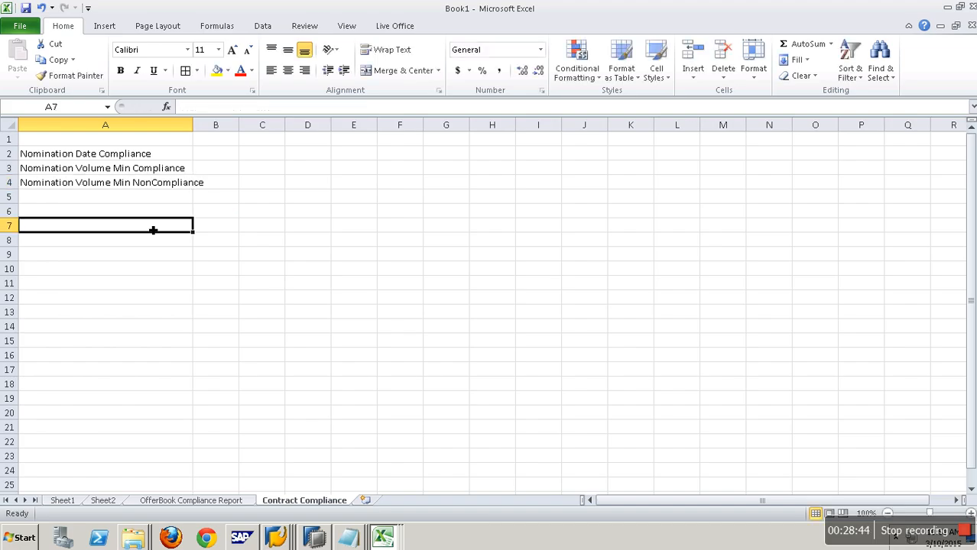
Insert a copy of "Nomination Date Compliance" as a new row 3 and change A3 to "Nomination Date NonCompliance"
left_click(152, 157)
key("ctrl+c")
left_click(12, 169)
right_click(13, 168)
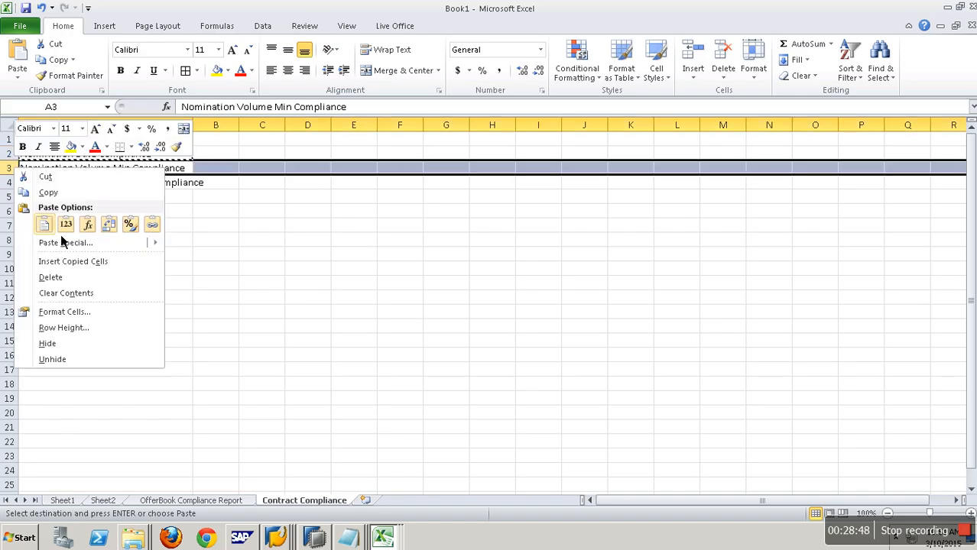
left_click(81, 269)
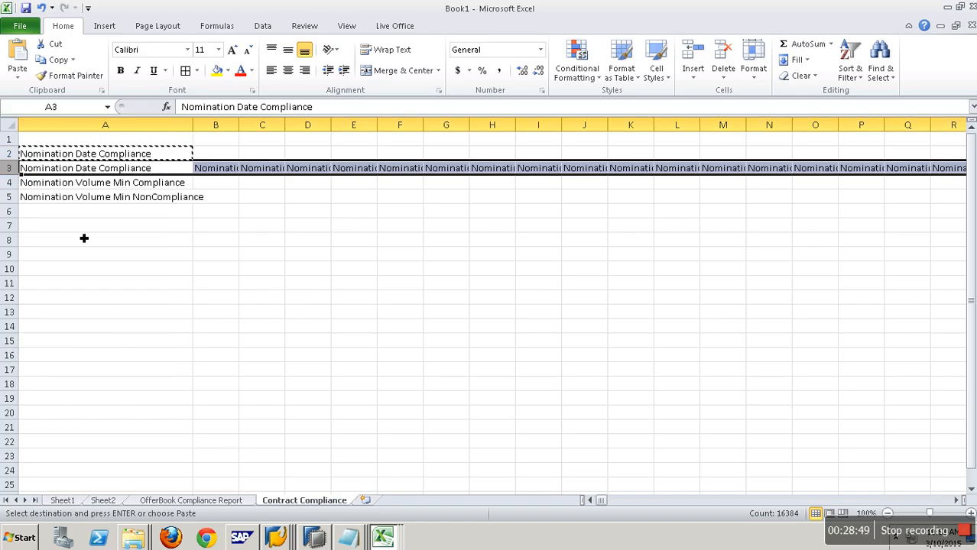
double_click(100, 169)
type("Non")
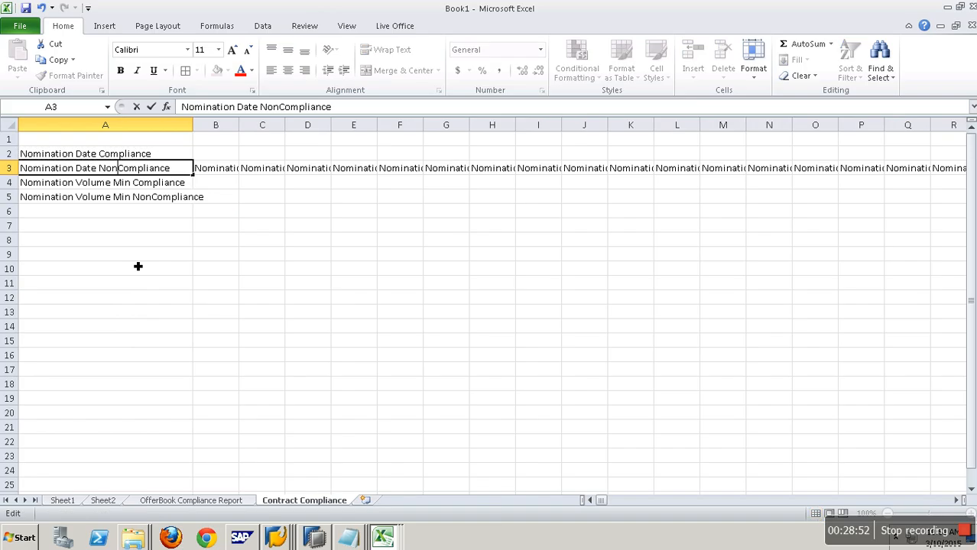
left_click(273, 294)
Clear the stray copied text from all columns beyond column A and check that the wider columns are empty
left_click_drag(230, 135, 863, 247)
key("Delete")
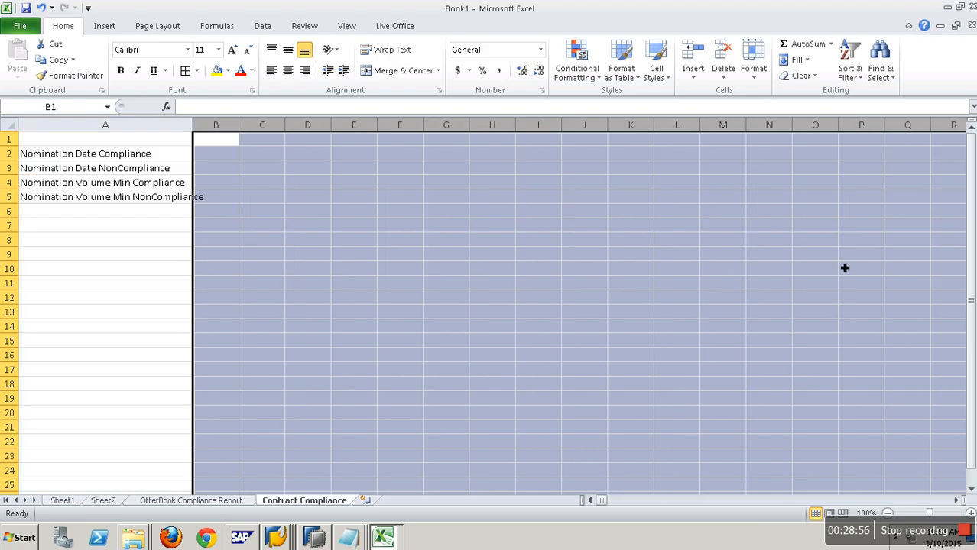
left_click(623, 501)
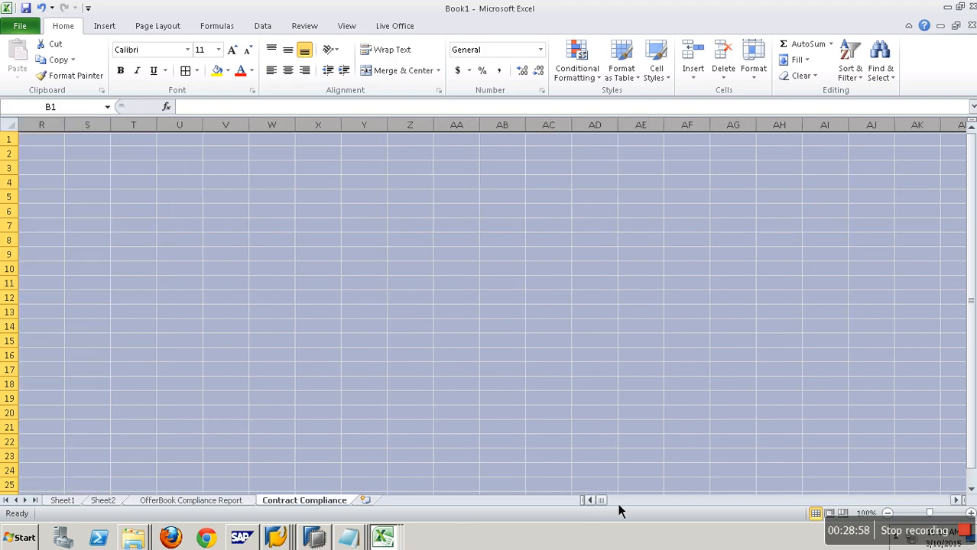
left_click_drag(606, 505, 572, 504)
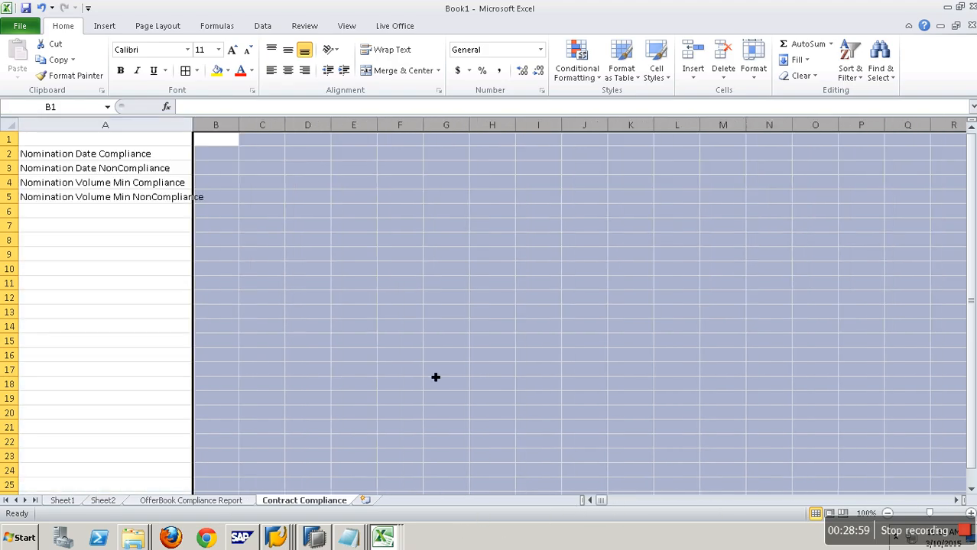
left_click_drag(269, 310, 250, 300)
Copy the two Nomination Volume Min entries into A6:A7 and change A6 to "Nomination Volume Max Compliance"
left_click(146, 185)
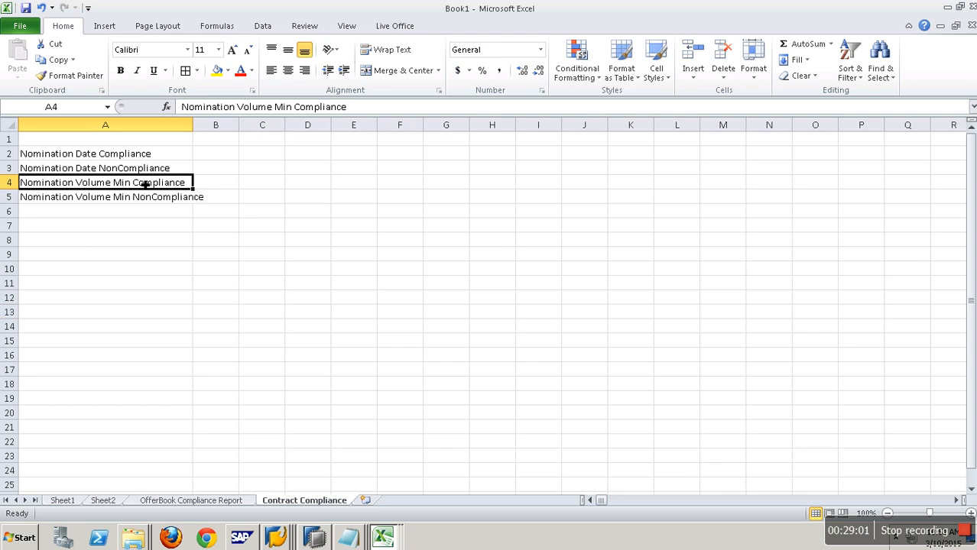
left_click(149, 201, "shift")
key("ctrl+c")
left_click(154, 218)
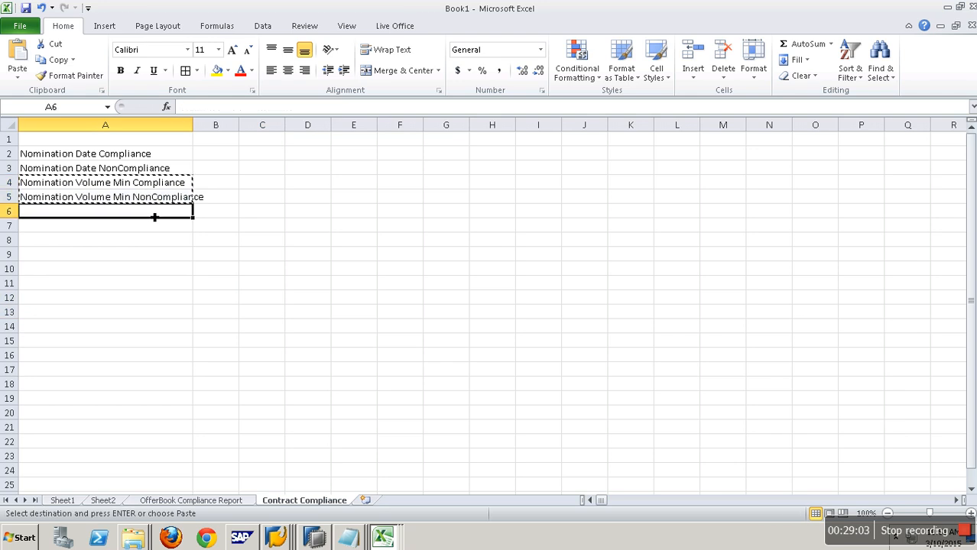
key("ctrl+v")
left_click(133, 217)
double_click(131, 214)
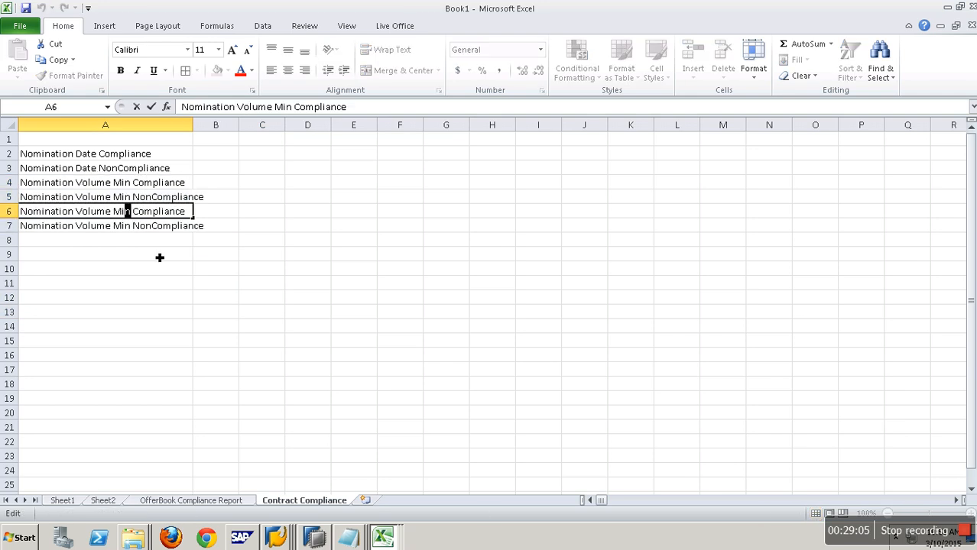
key("Delete")
type("Max")
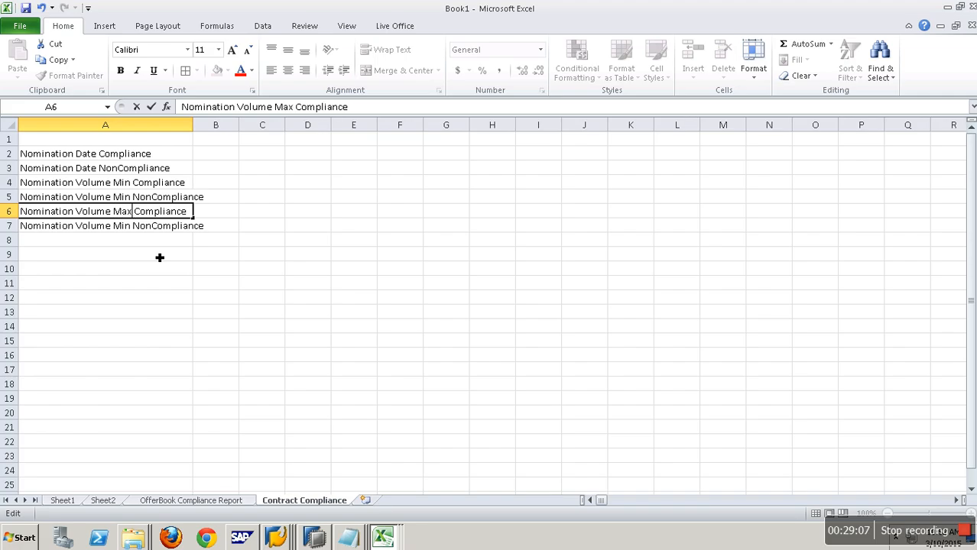
Change A7 to "Nomination Volume Max NonCompliance" and widen column A to fit the entries
double_click(131, 225)
key("BackSpace")
key("BackSpace")
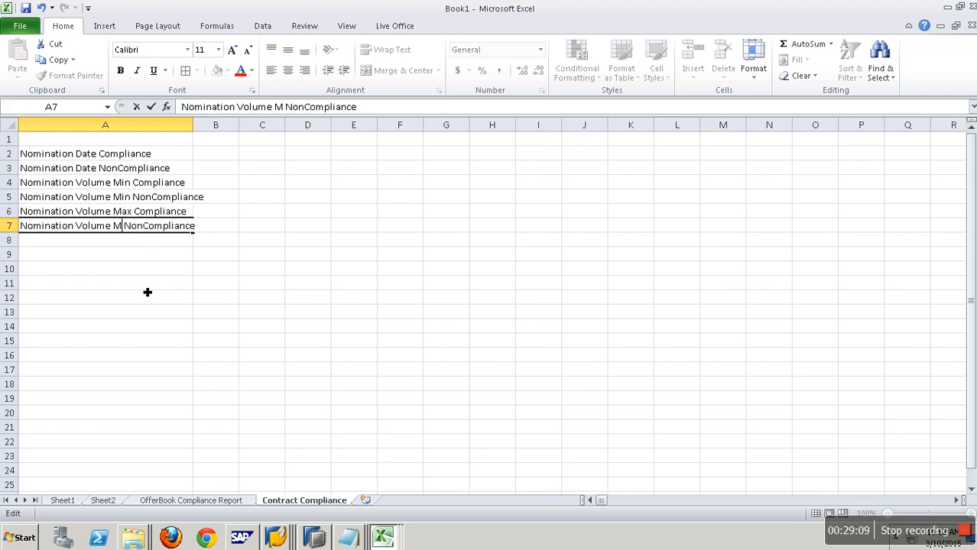
type("ax")
left_click(147, 290)
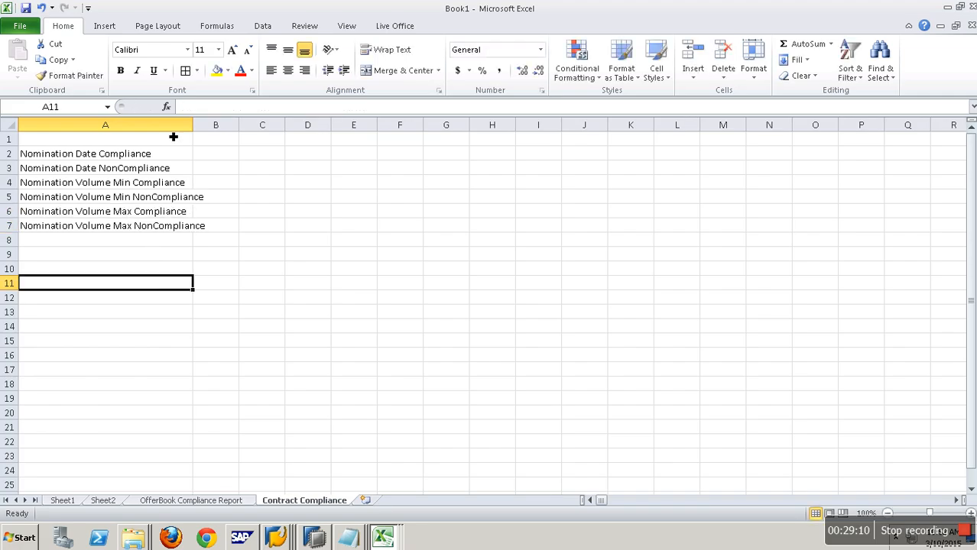
left_click_drag(198, 130, 220, 130)
Copy the six nomination checks in A2:A7 to B12:B17 and fit column B's width to them
left_click_drag(169, 157, 184, 231)
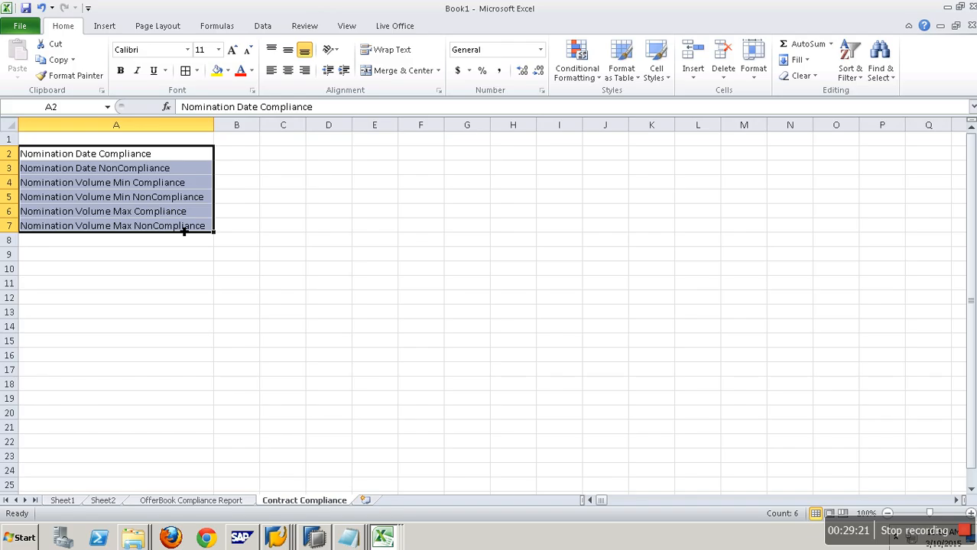
key("ctrl+c")
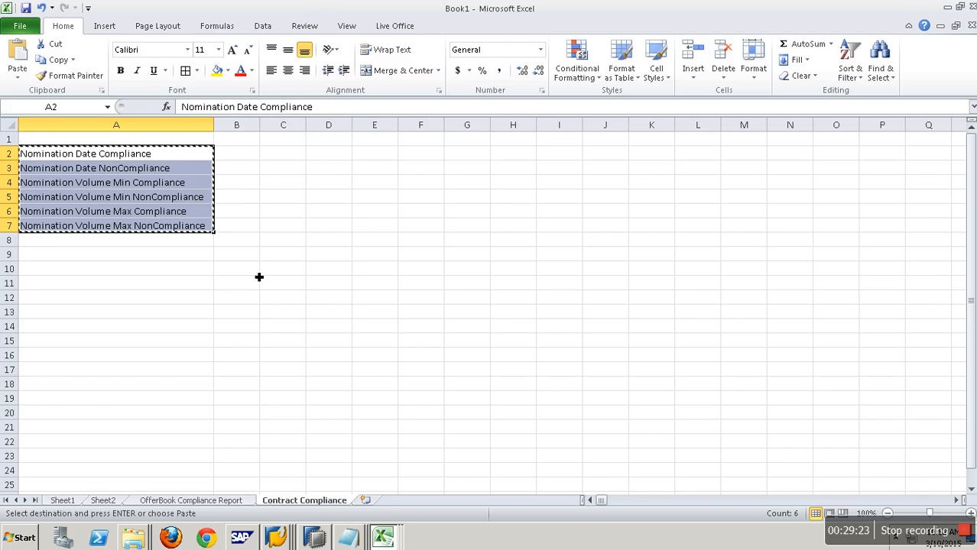
left_click(251, 301)
key("ctrl+v")
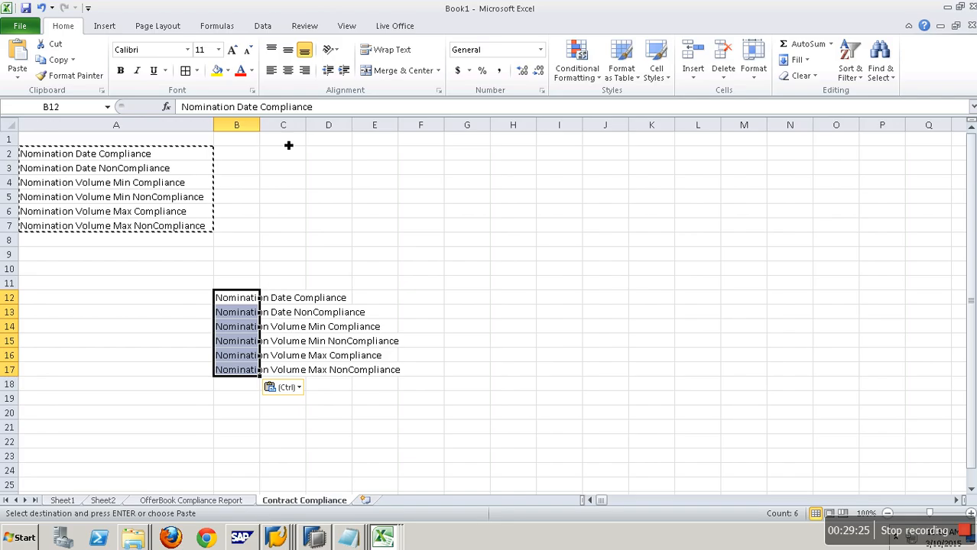
double_click(260, 125)
Enter the headers "Total No of Contracts", "Compliant", "Non Compliant" and "% of Non- Compliant" in C11:F11
left_click(433, 285)
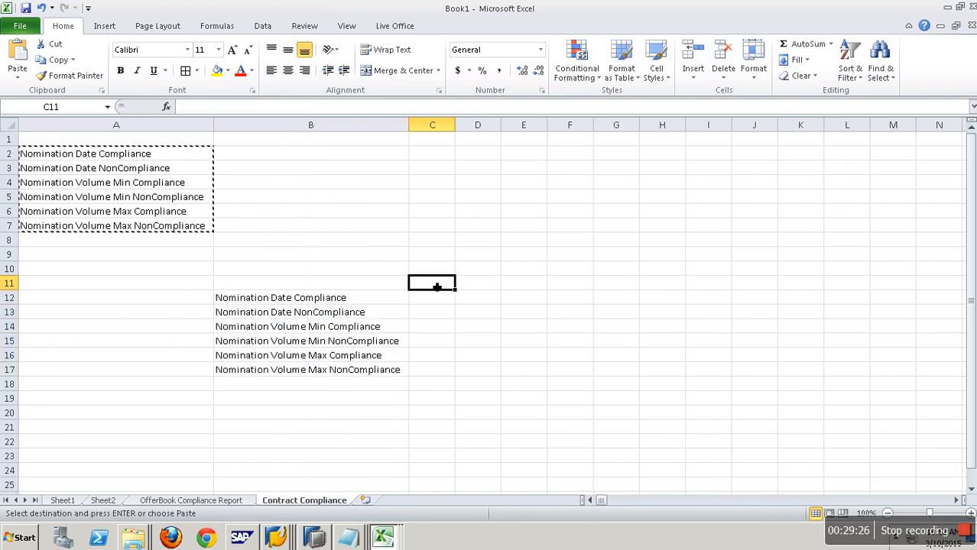
type("Tota")
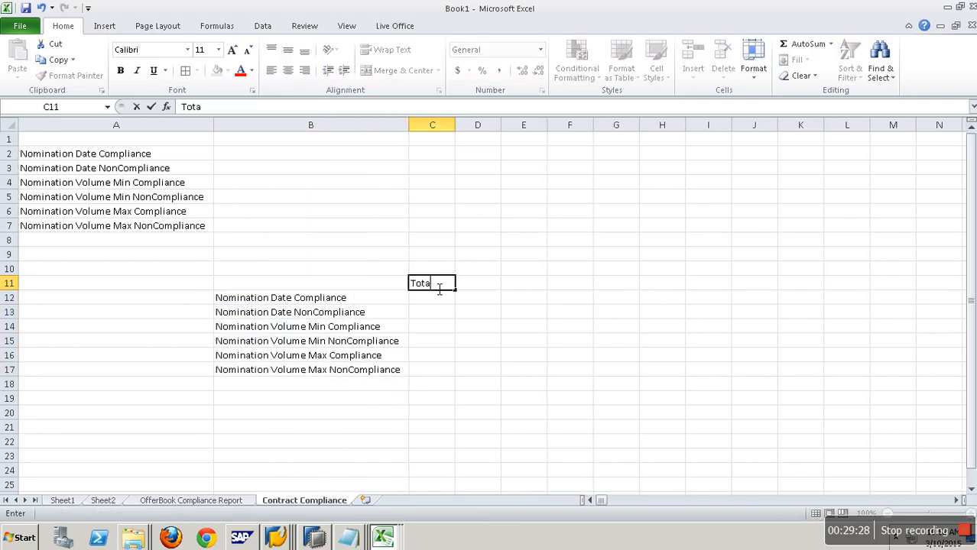
type("l No of Contracts")
key("Tab")
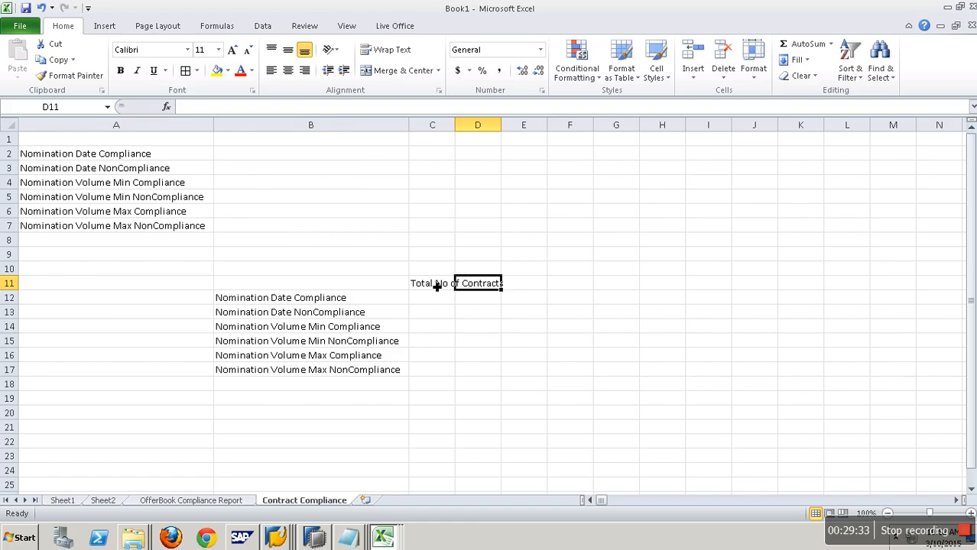
type("Complian")
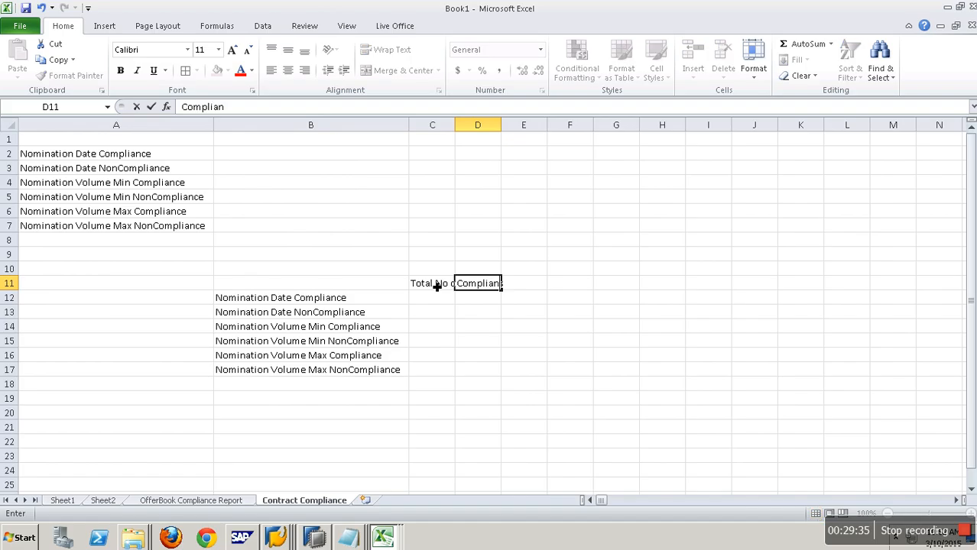
key("Tab")
type("Non")
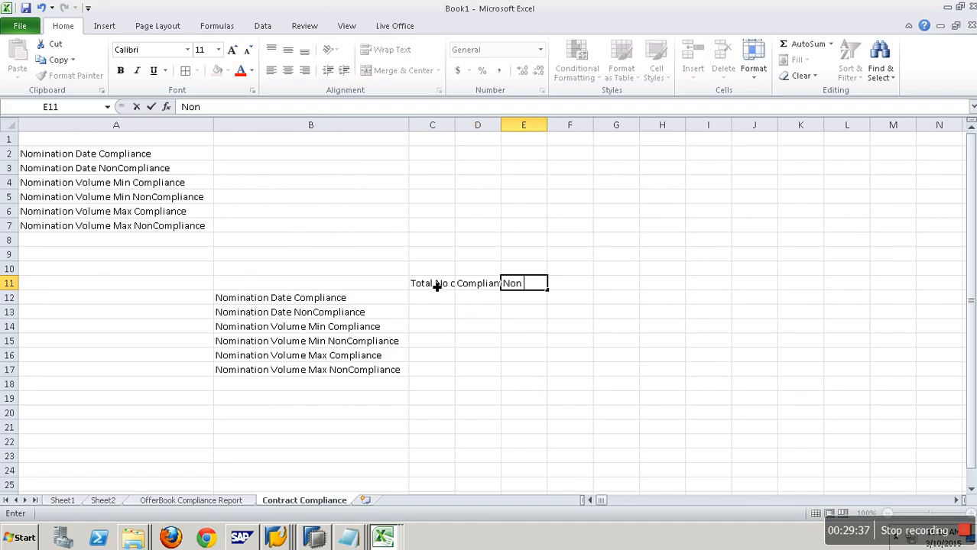
type(" Compliant")
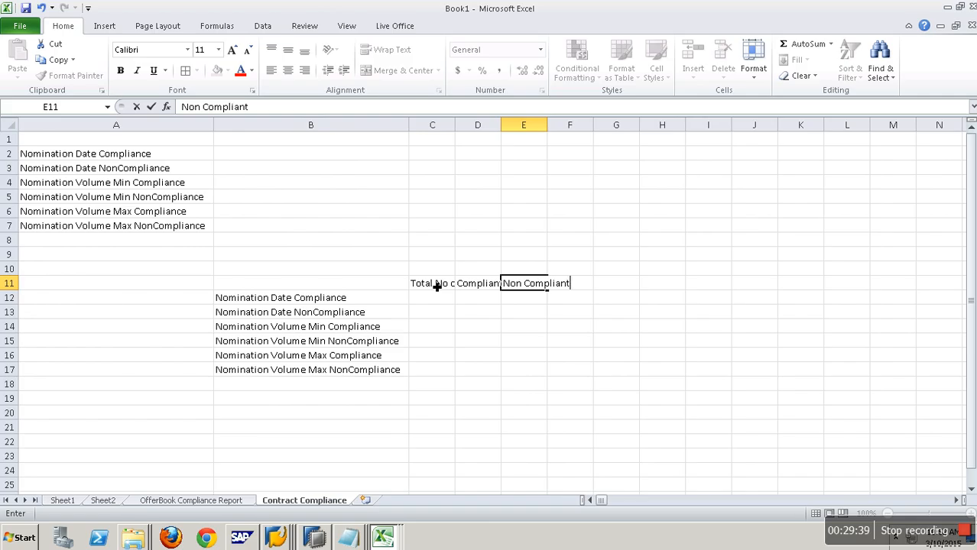
key("Tab")
type("% of ")
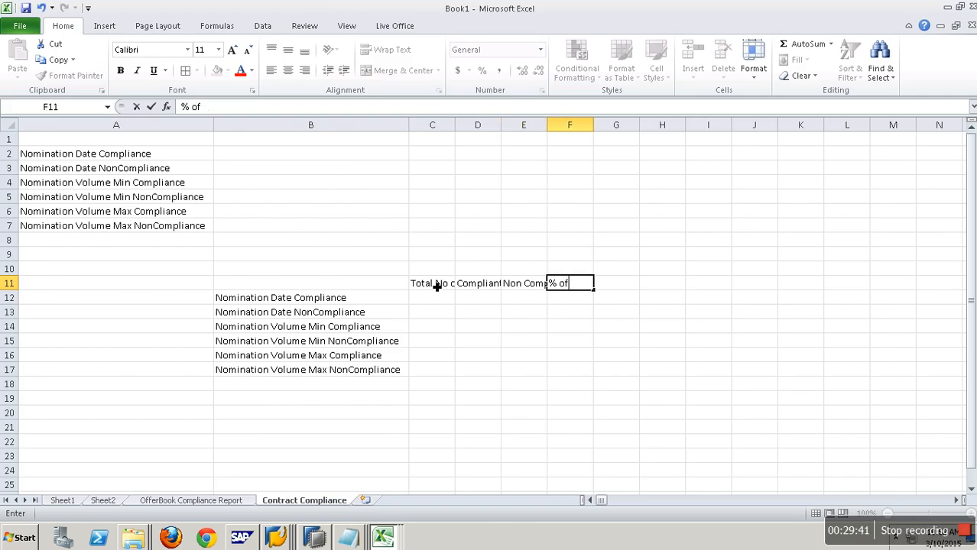
type("Non- Compliant")
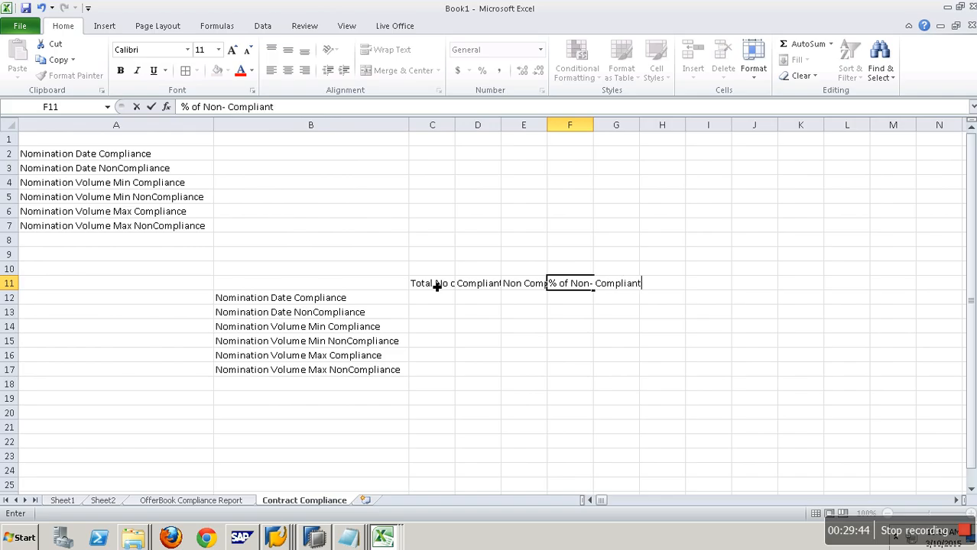
left_click(603, 368)
Fit columns C, E and F to their headers and apply all borders to C11:G17
double_click(547, 127)
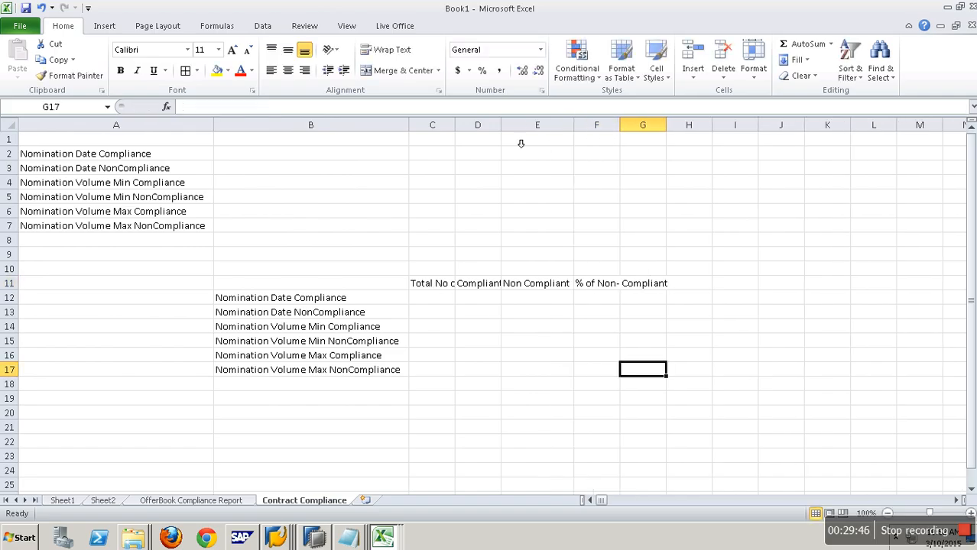
double_click(459, 128)
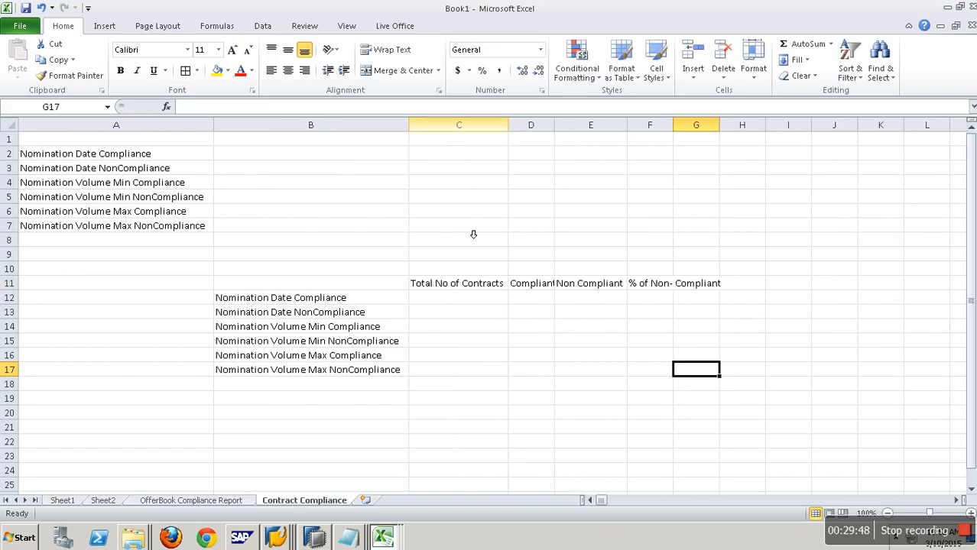
left_click_drag(457, 285, 705, 379)
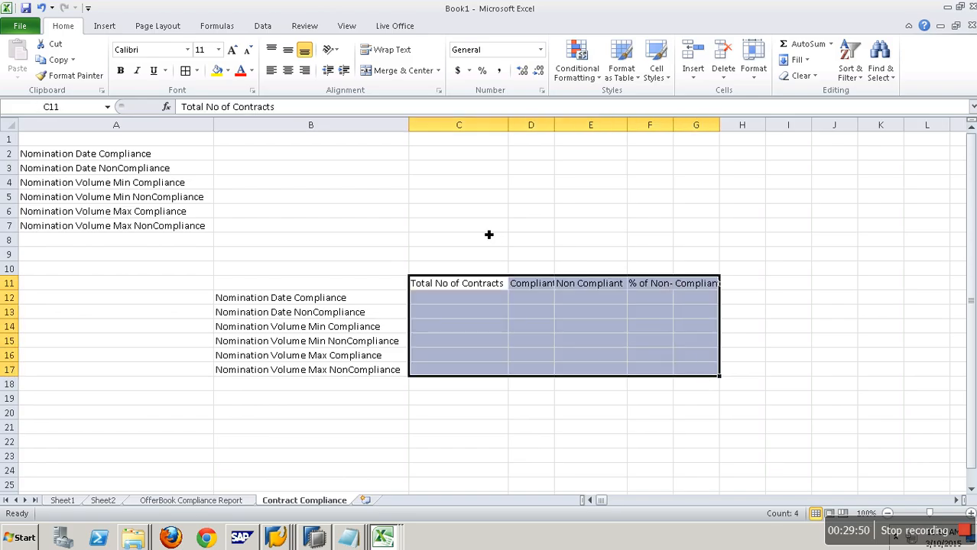
left_click(191, 73)
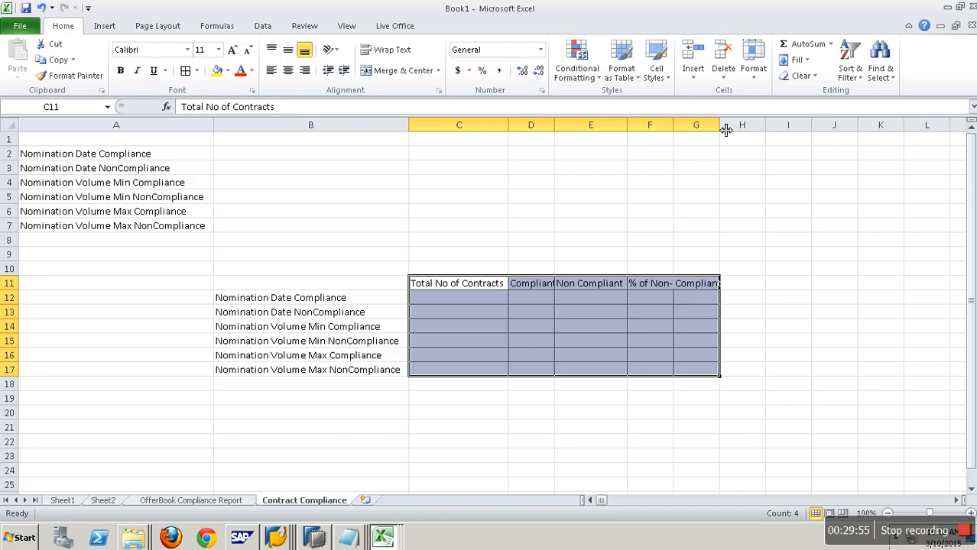
double_click(684, 135)
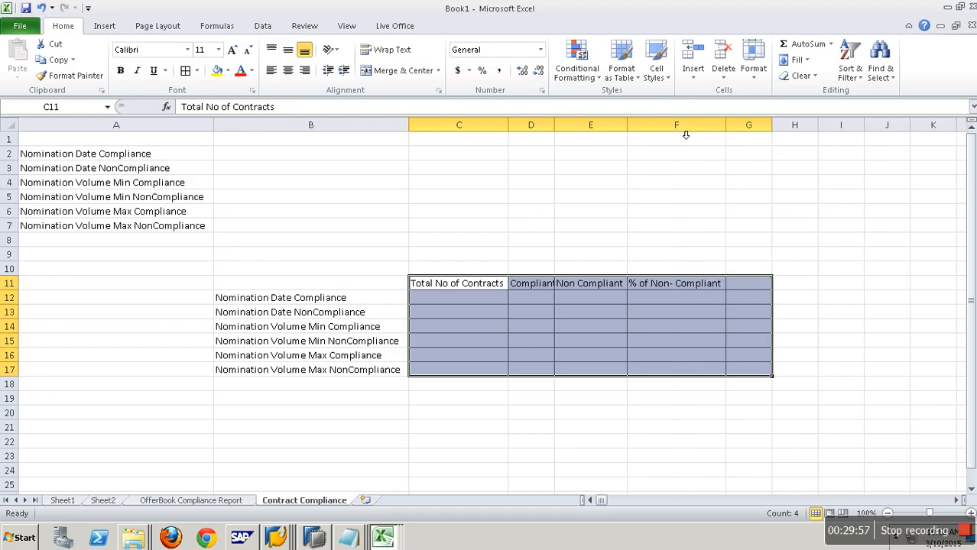
Apply all borders to B11:F17 so the nomination check names in column B are included in the table
left_click(675, 310)
left_click_drag(350, 287, 726, 370)
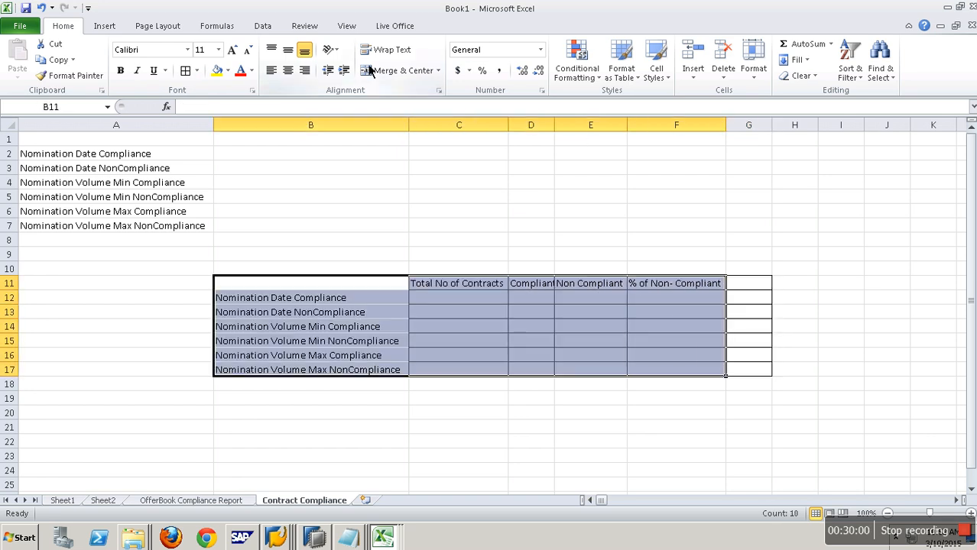
left_click(186, 70)
left_click(461, 430)
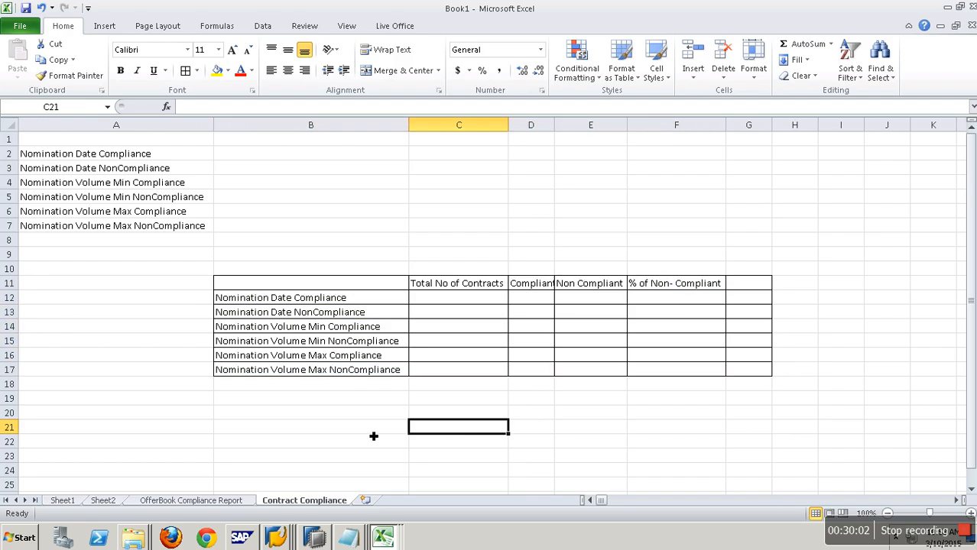
Delete rows 12, 14 and 16, which hold the date, volume min and volume max Compliance checks
left_click(303, 302)
key("Down")
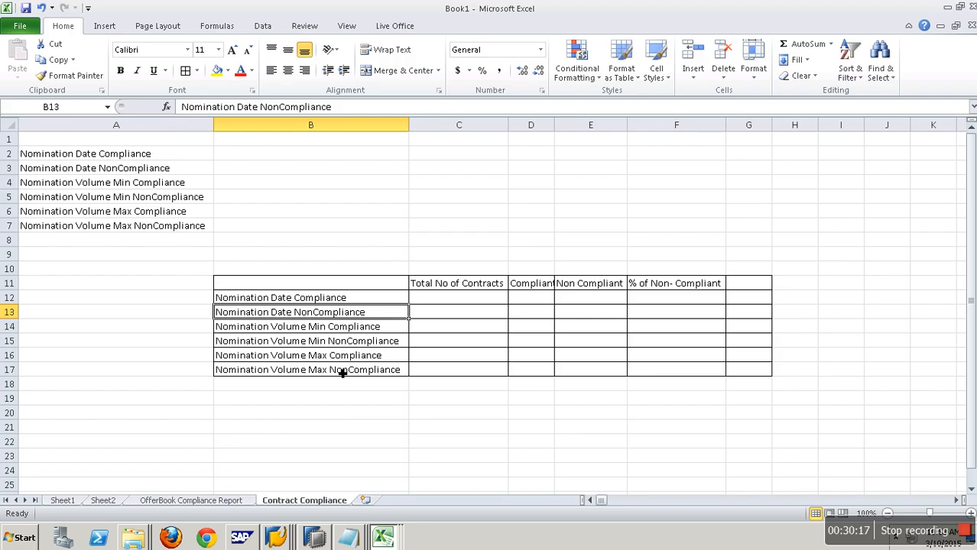
left_click(348, 344)
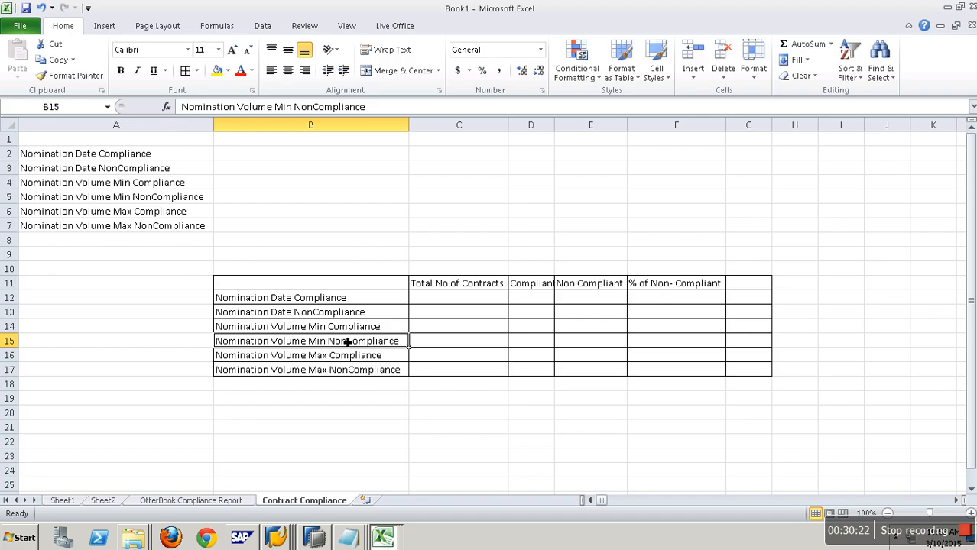
left_click(10, 298)
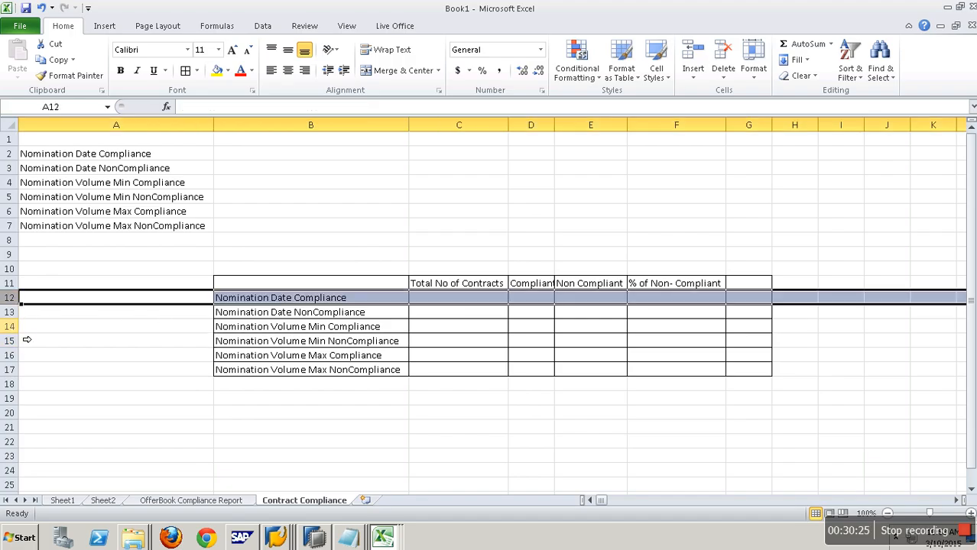
left_click(9, 326, "ctrl")
left_click(12, 356, "ctrl")
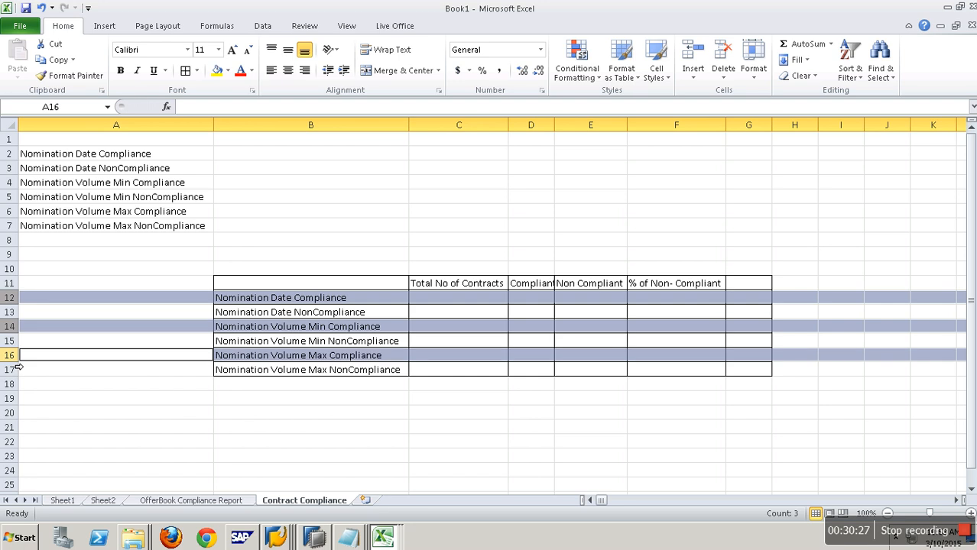
right_click(15, 358)
left_click(68, 263)
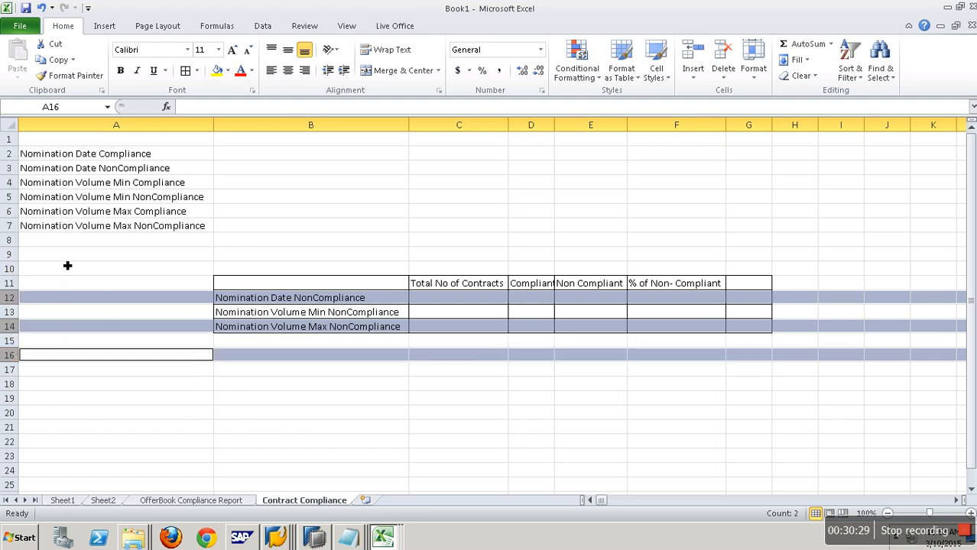
Examine the NonCompliance rows in B12:B14 and their contract total, compliant, non-compliant and percentage cells
left_click(274, 369)
left_click(334, 312)
left_click(338, 326, "shift")
left_click(337, 302)
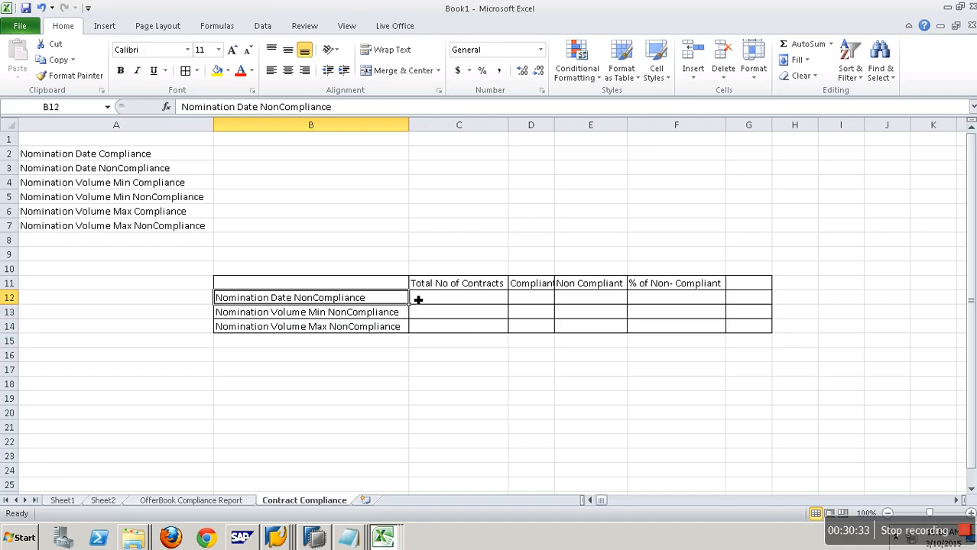
left_click(476, 298)
left_click(536, 302)
left_click(364, 302)
left_click(518, 301)
left_click(593, 301)
left_click(646, 302)
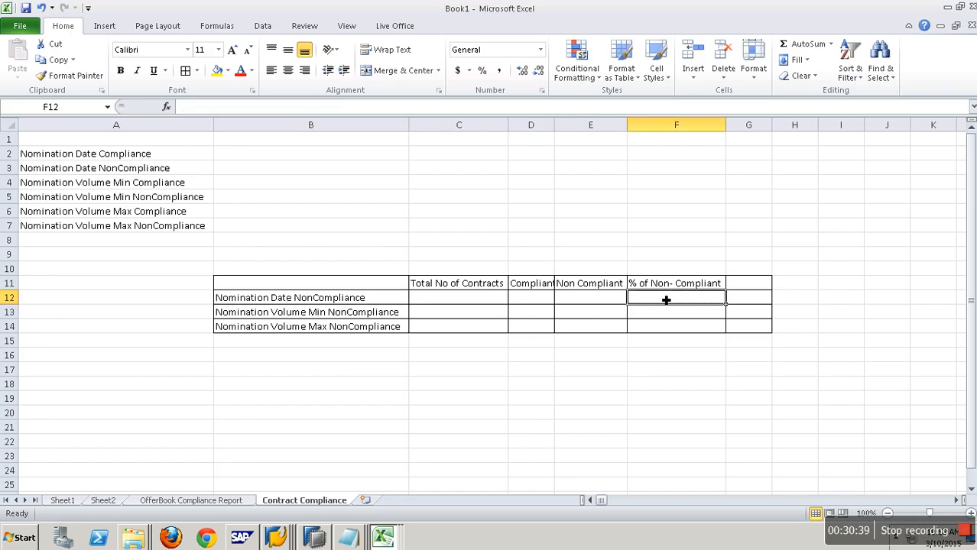
left_click(334, 304)
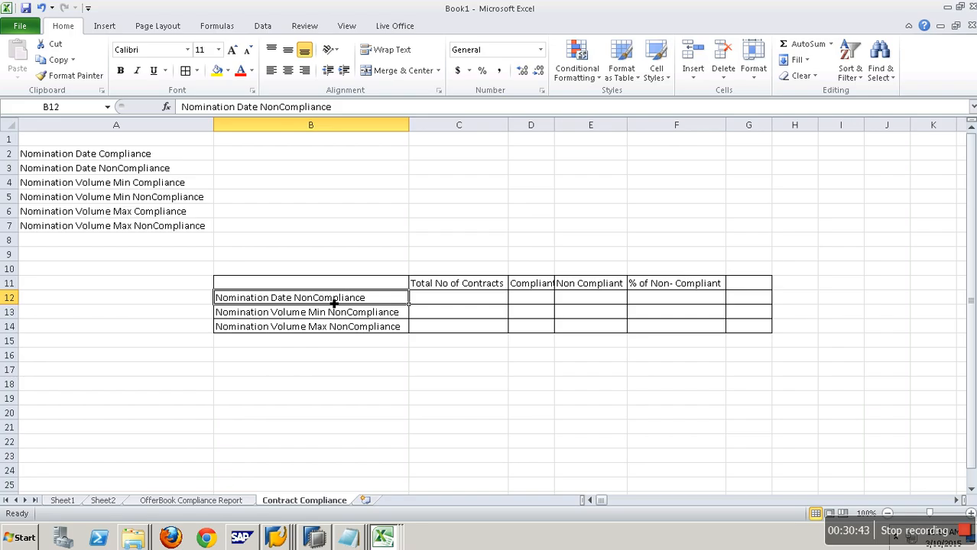
left_click(600, 299)
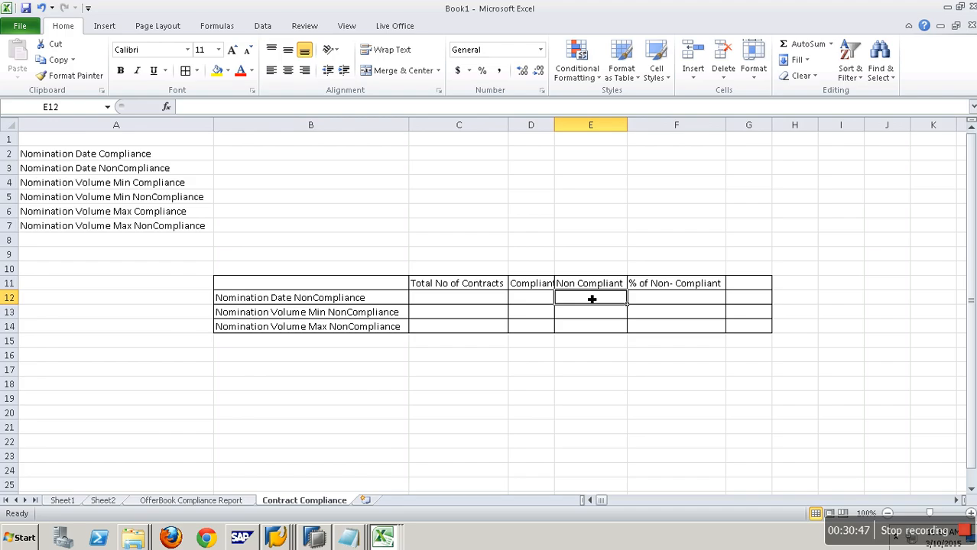
left_click(542, 303)
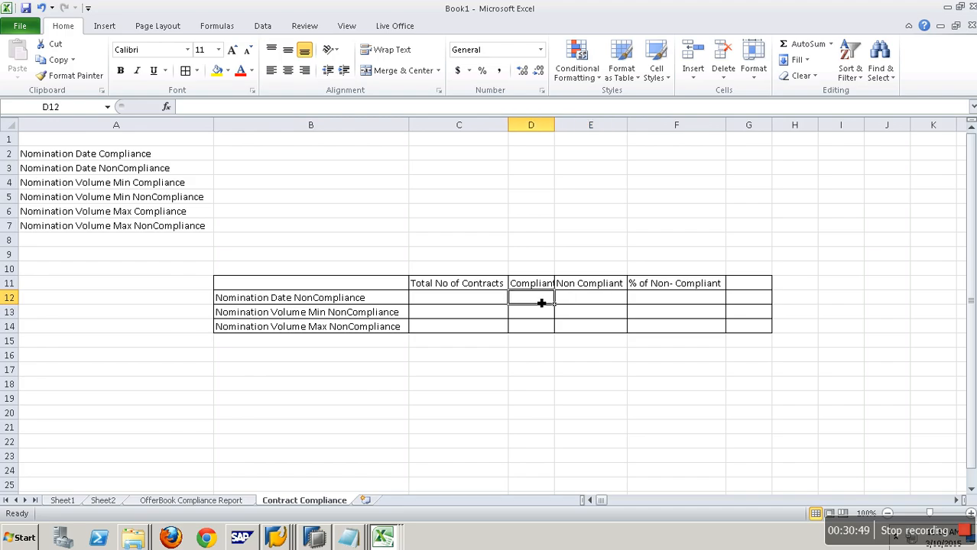
left_click(483, 300)
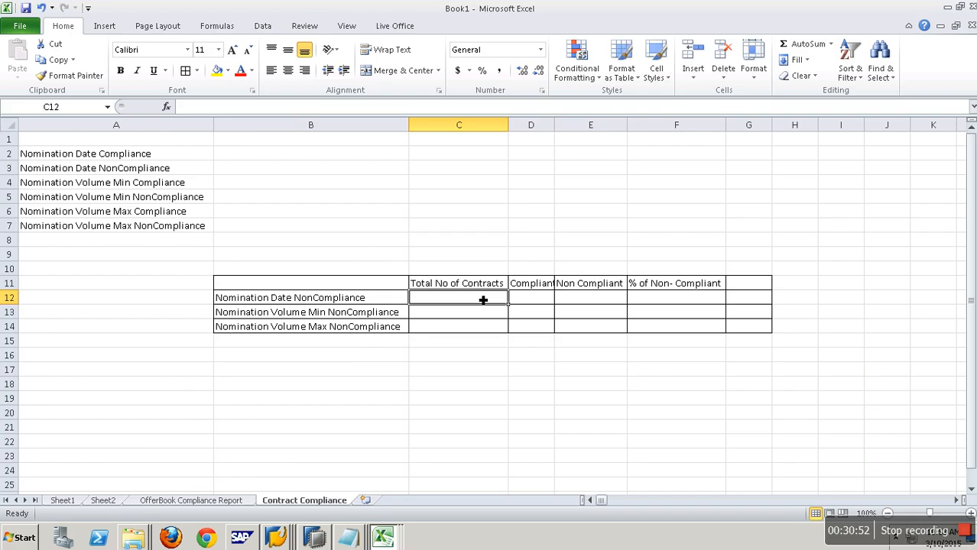
left_click(324, 414)
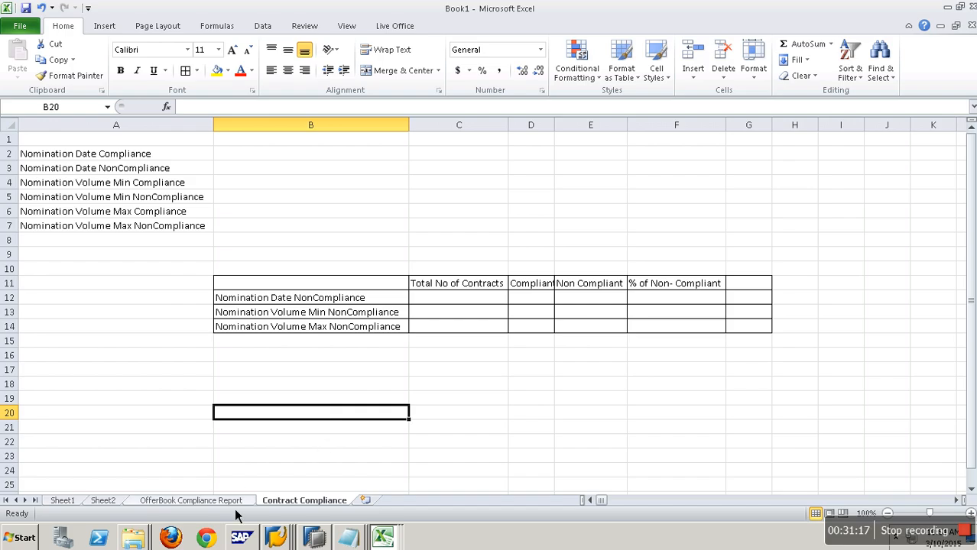
Add "5. Sales Order Compliance" to the reports list in A6 of Sheet2
left_click(192, 501)
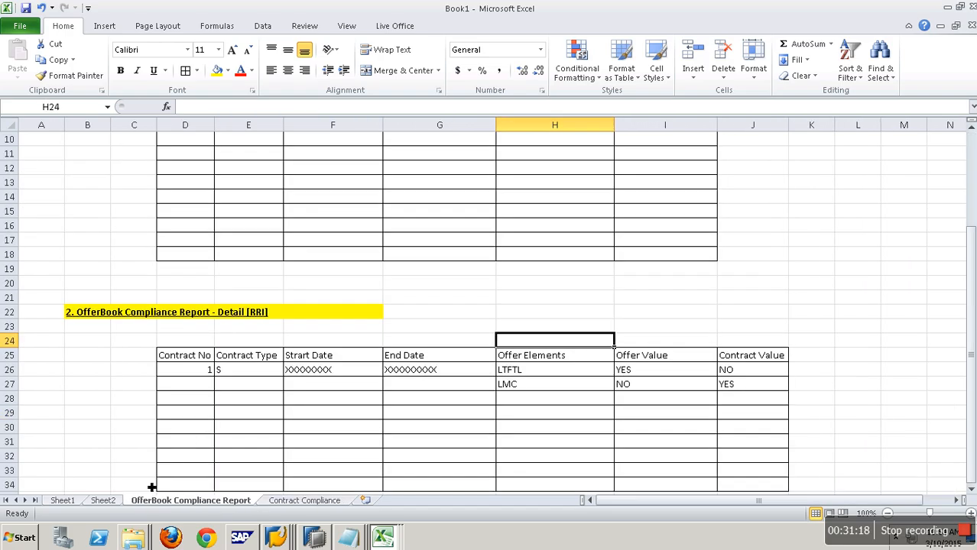
left_click(115, 505)
left_click(73, 215)
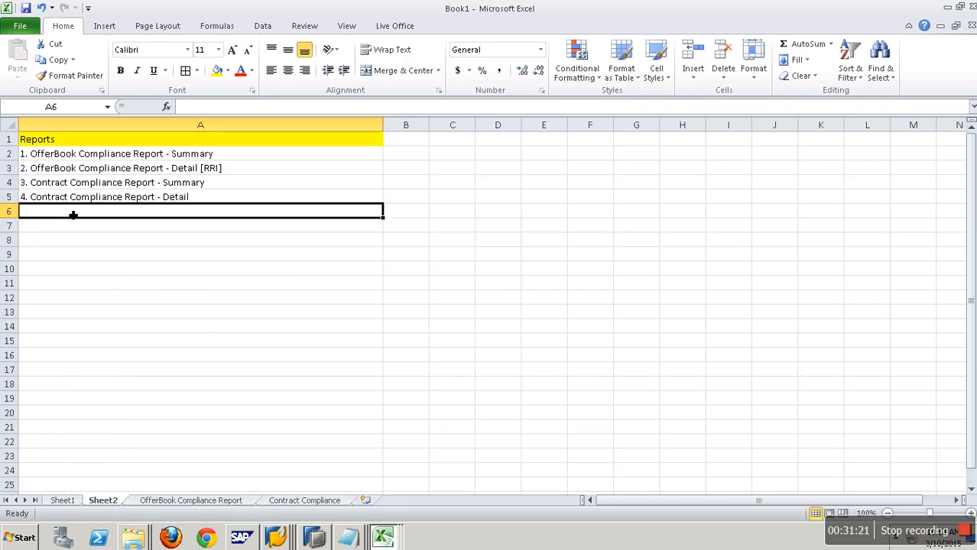
type("5. Sales ")
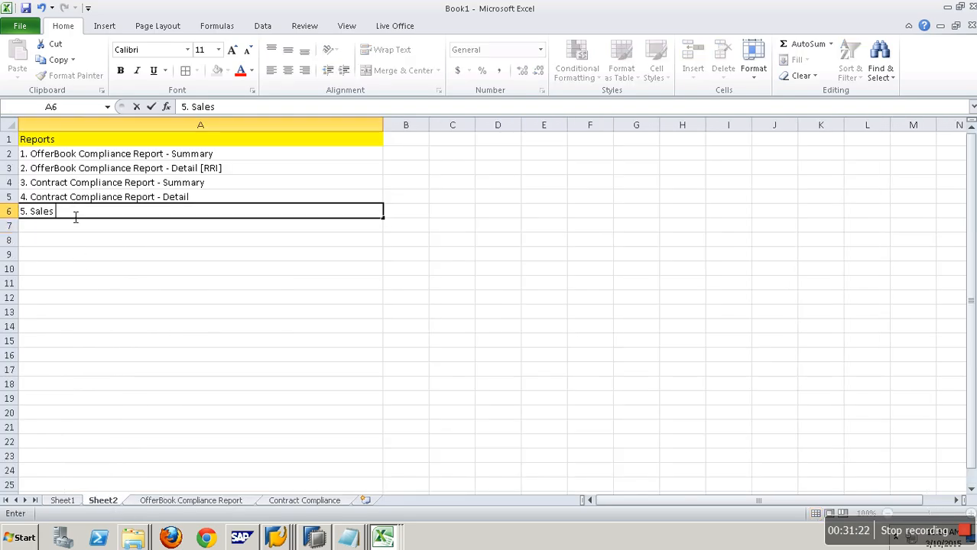
type("Order Compliance - S")
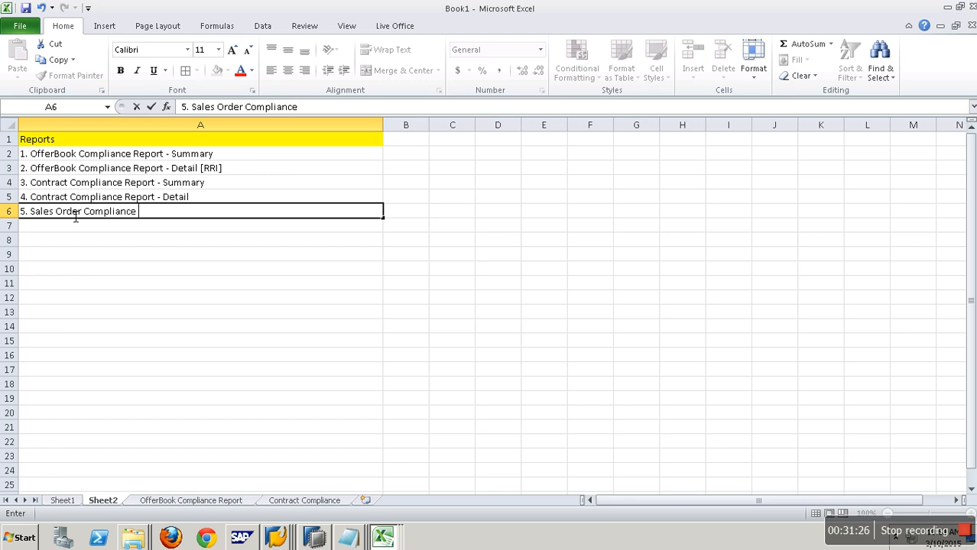
key("BackSpace")
key("BackSpace")
key("BackSpace")
left_click(204, 231)
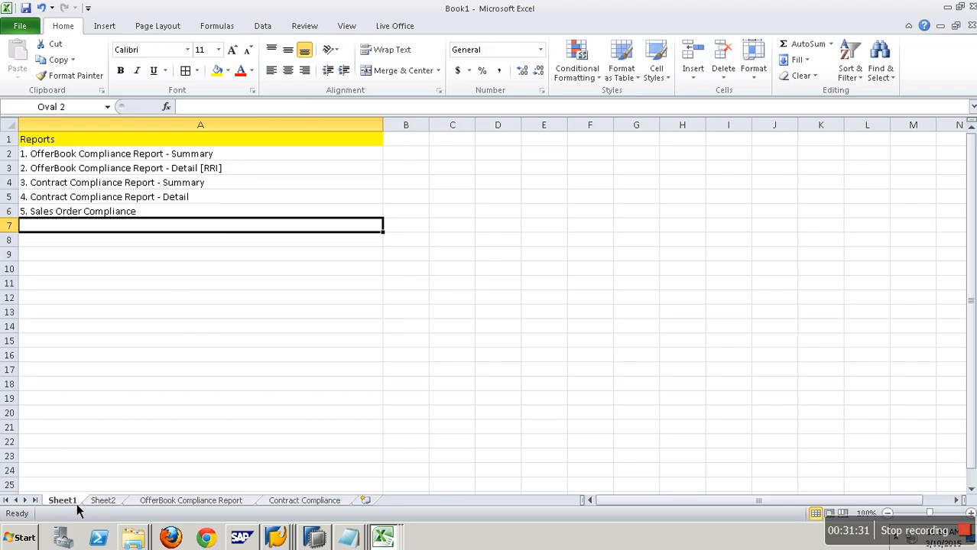
Review how the Sales Order and Contract ovals relate in the Sheet1 process diagram
left_click(75, 502)
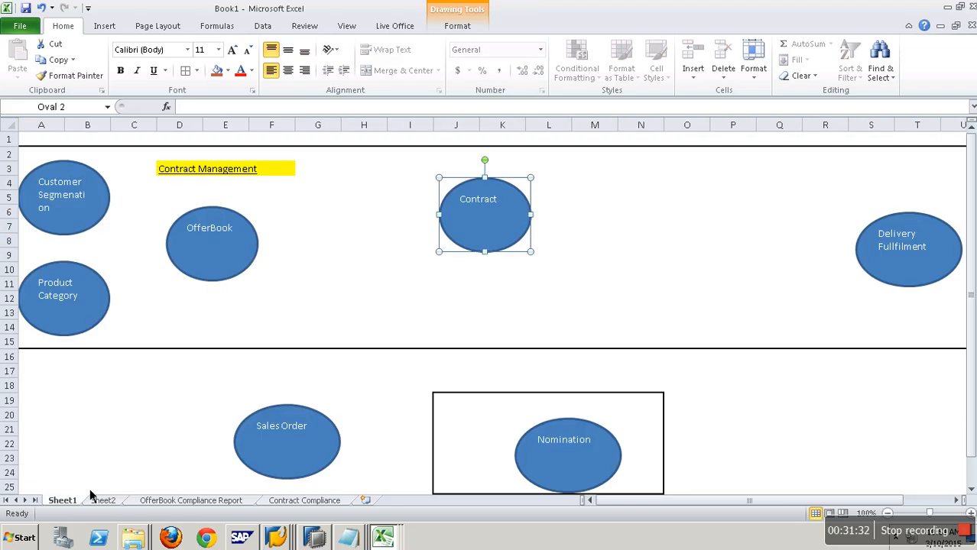
left_click(304, 424)
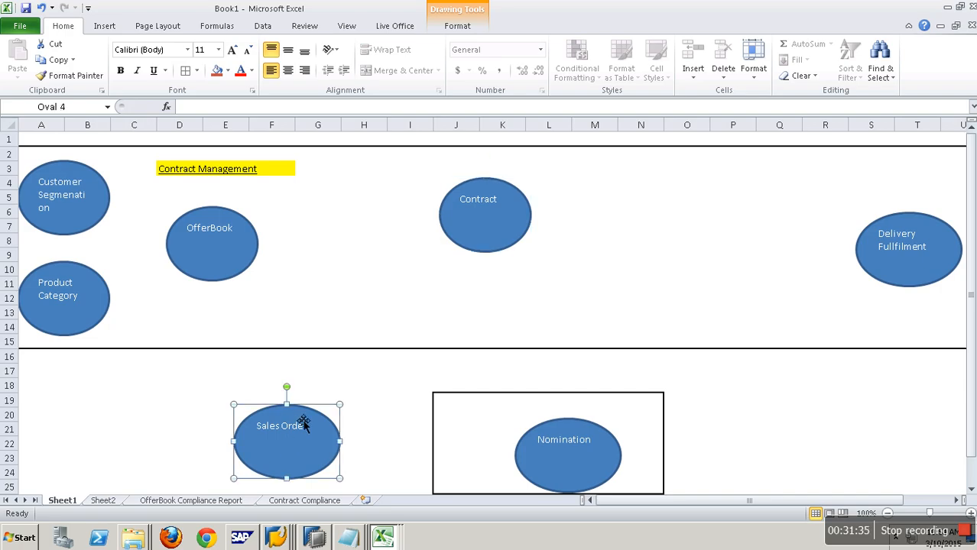
left_click(489, 192)
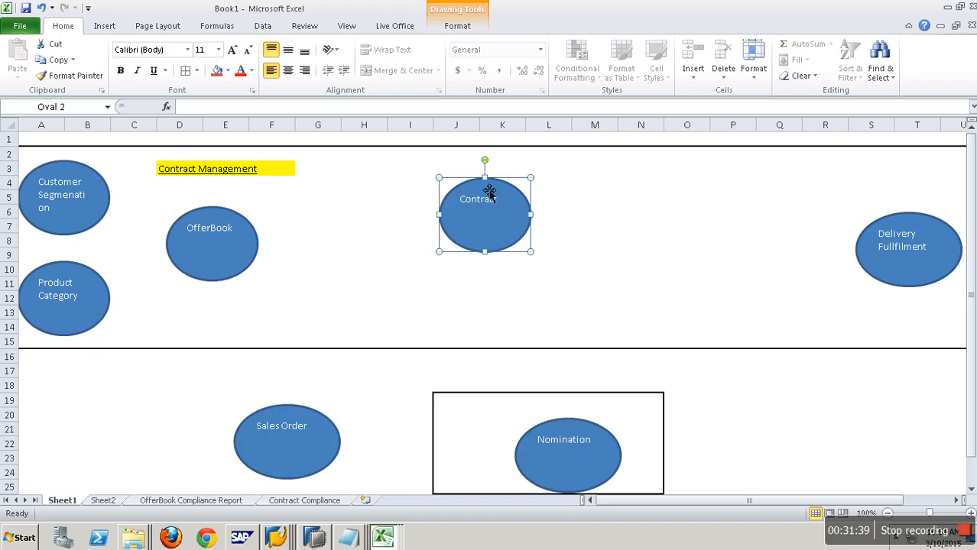
left_click(316, 420)
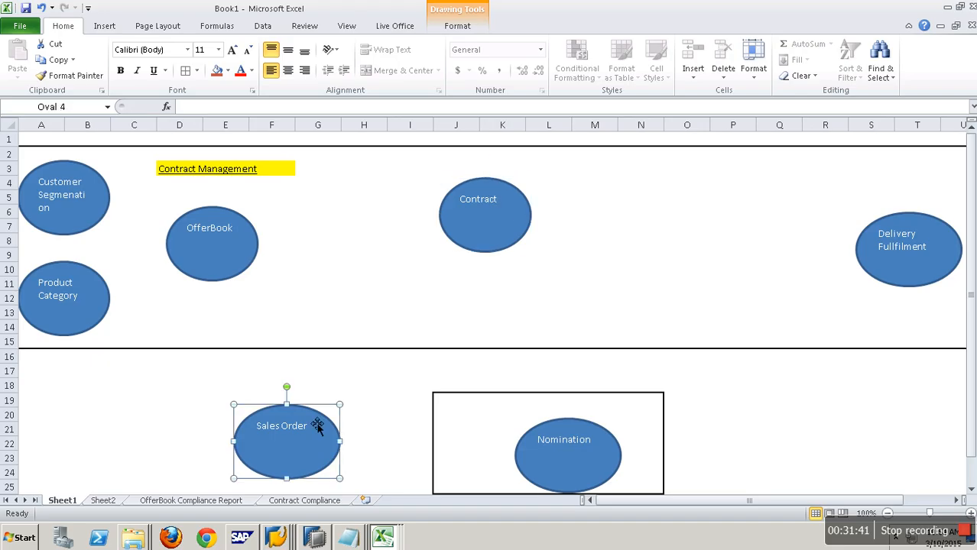
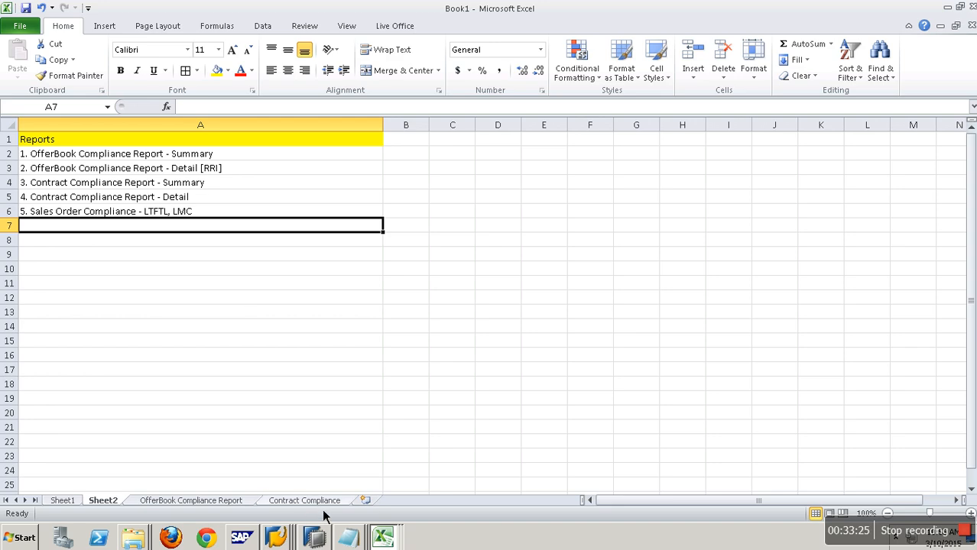
Insert a new worksheet after Contract Compliance and name it "SalesOrder Compliance"
left_click(370, 502)
right_click(379, 500)
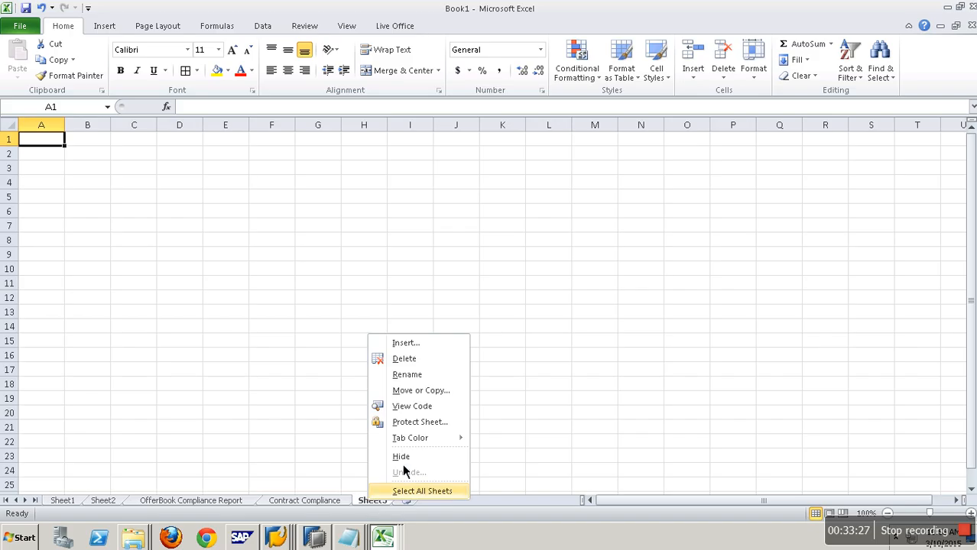
left_click(413, 377)
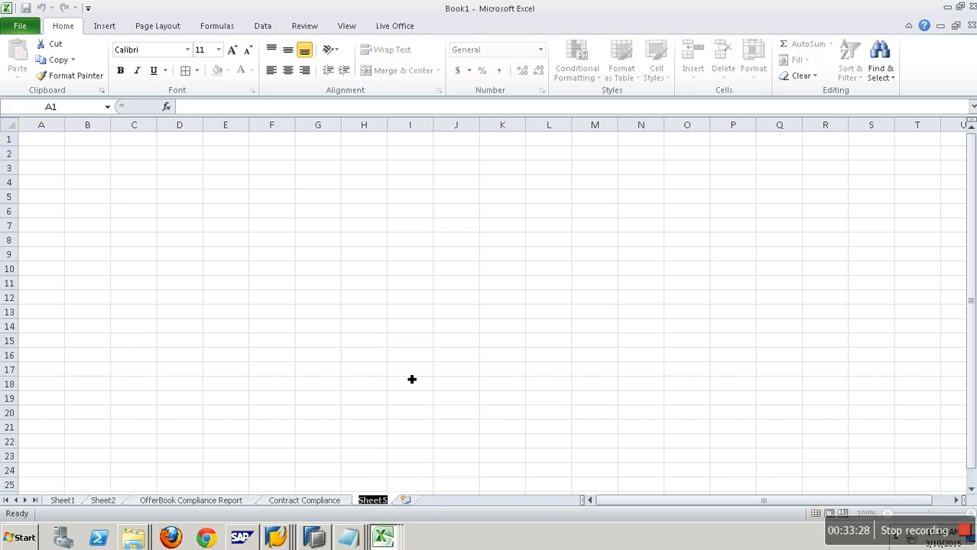
type("SalesOrder Compliance")
left_click(364, 327)
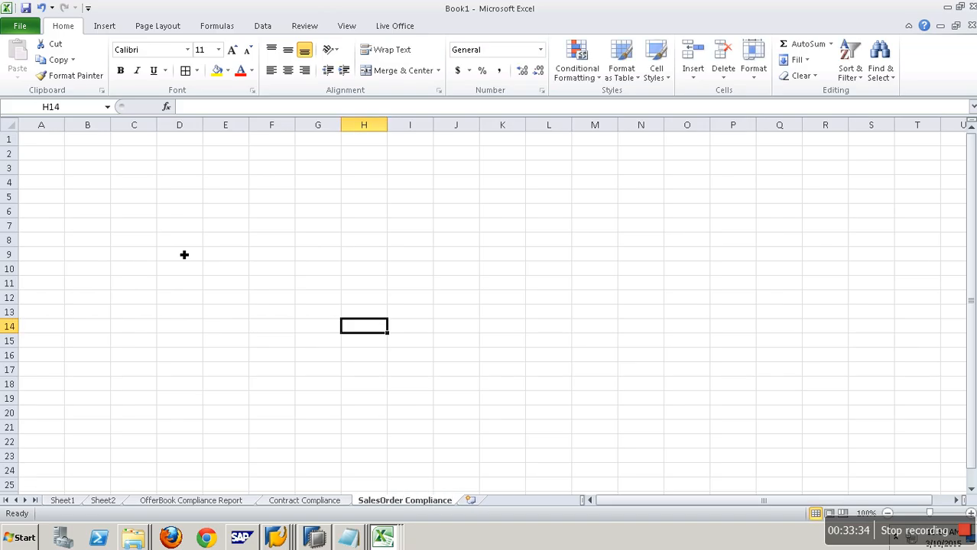
Enter the headers "Country", "Region" and "LMC" in D4:F4
left_click(177, 183)
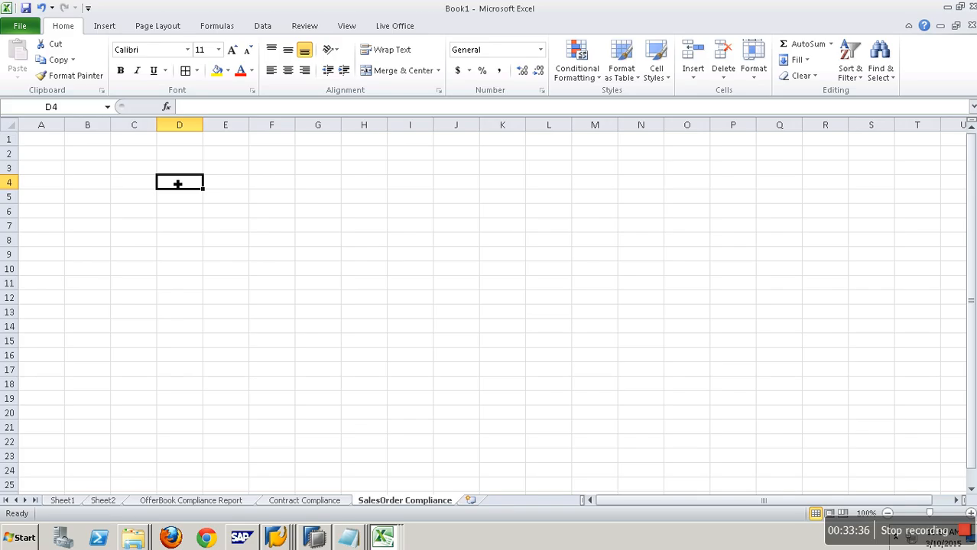
type("Country")
key("Tab")
type("Region")
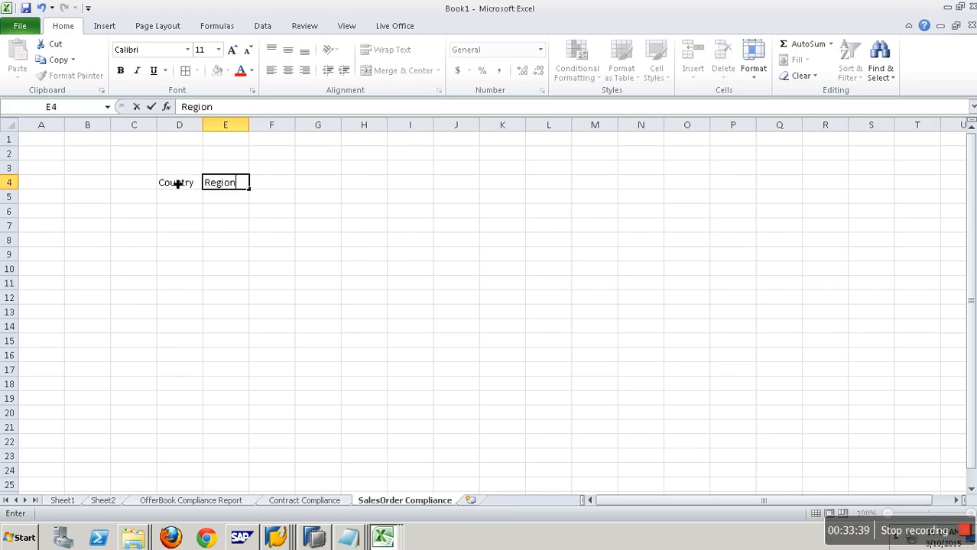
key("Tab")
type("LMC")
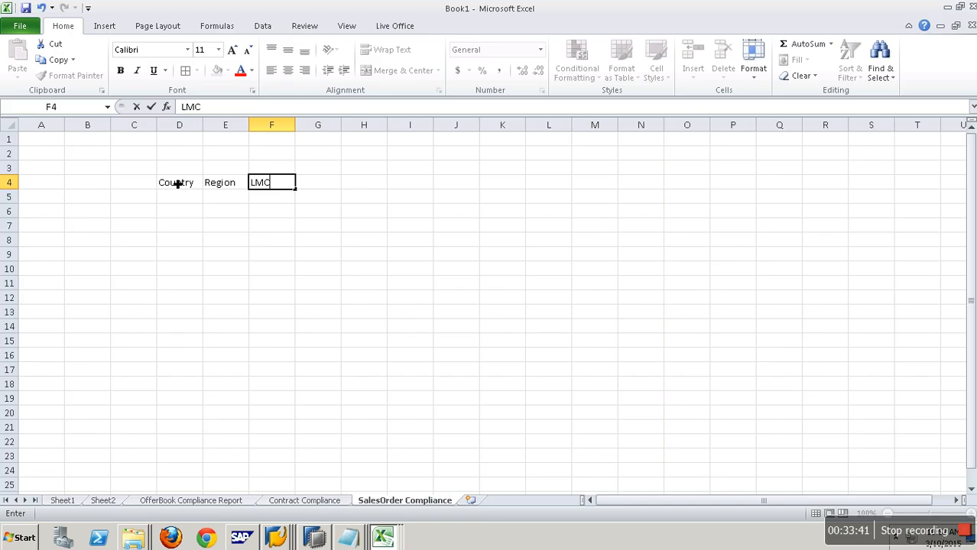
key("Tab")
Replace the header in F4 with "Total Sales Orders" and enter "LMC" in G4
key("shift+Tab")
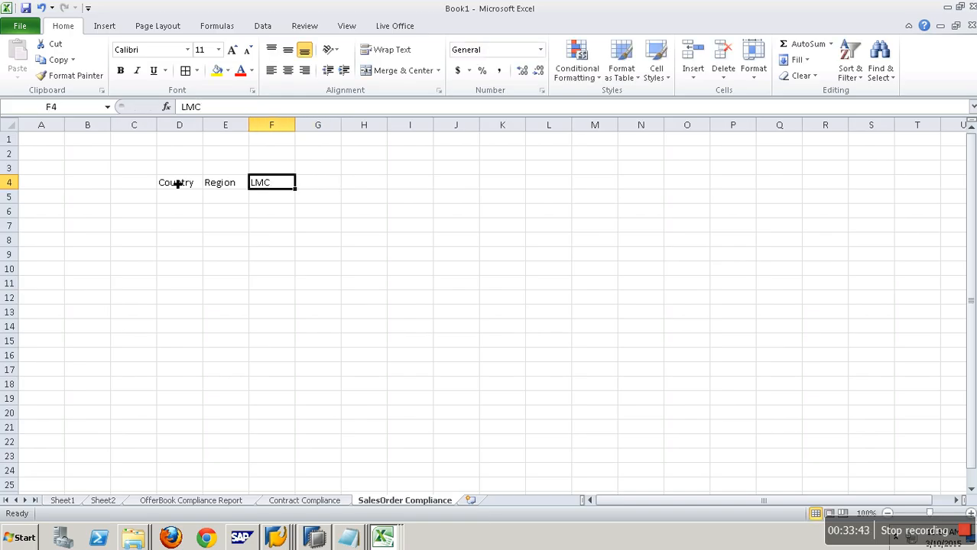
type("To On")
key("BackSpace")
key("BackSpace")
key("BackSpace")
key("BackSpace")
key("BackSpace")
type("T")
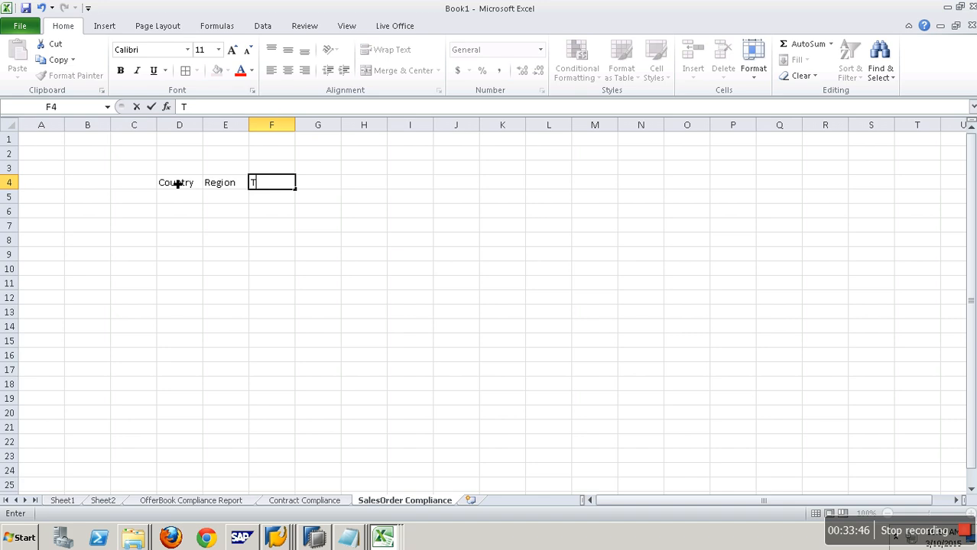
type("otal Sales Orders")
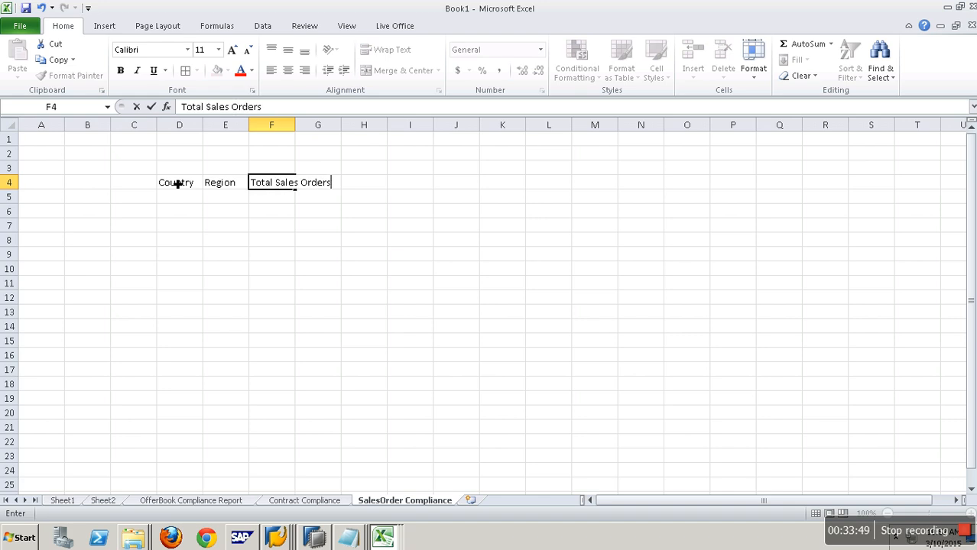
key("Tab")
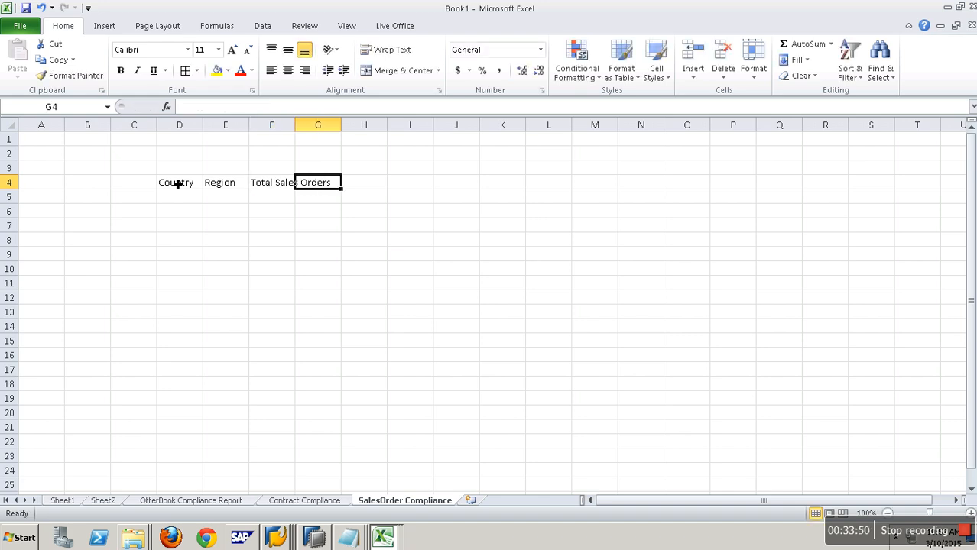
type("LMC")
key("Tab")
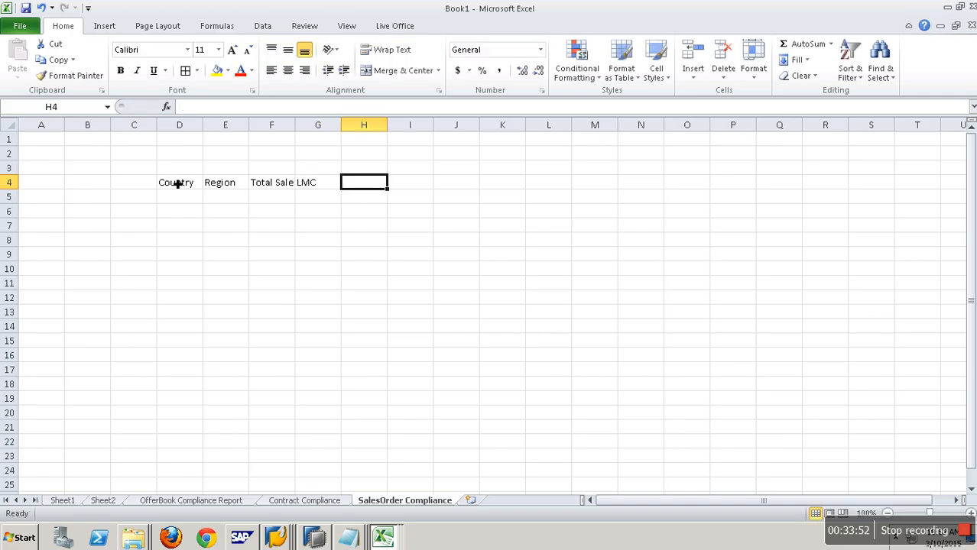
Enter the header "LTFTL" in H4 and fit column F to its "Total Sales Orders" header
type("LTF")
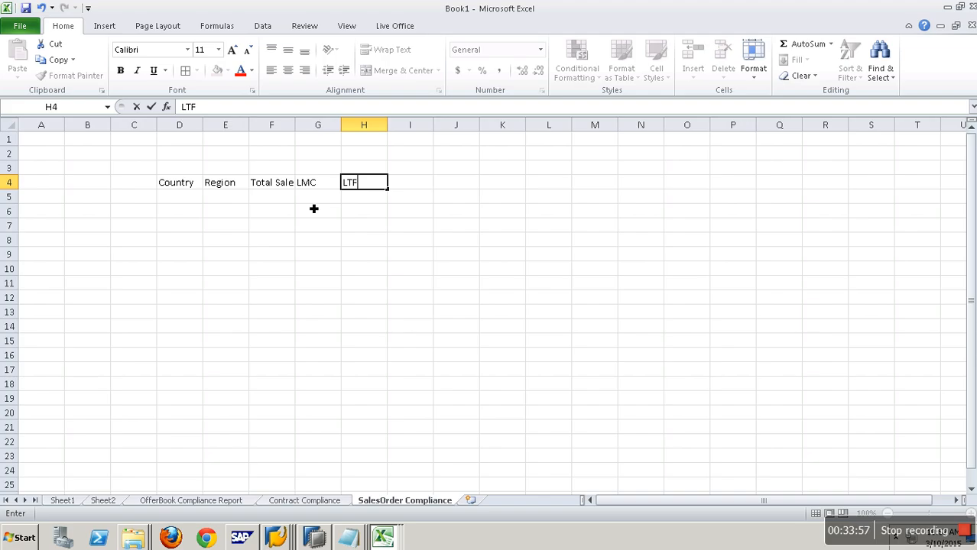
type("TL")
left_click(367, 212)
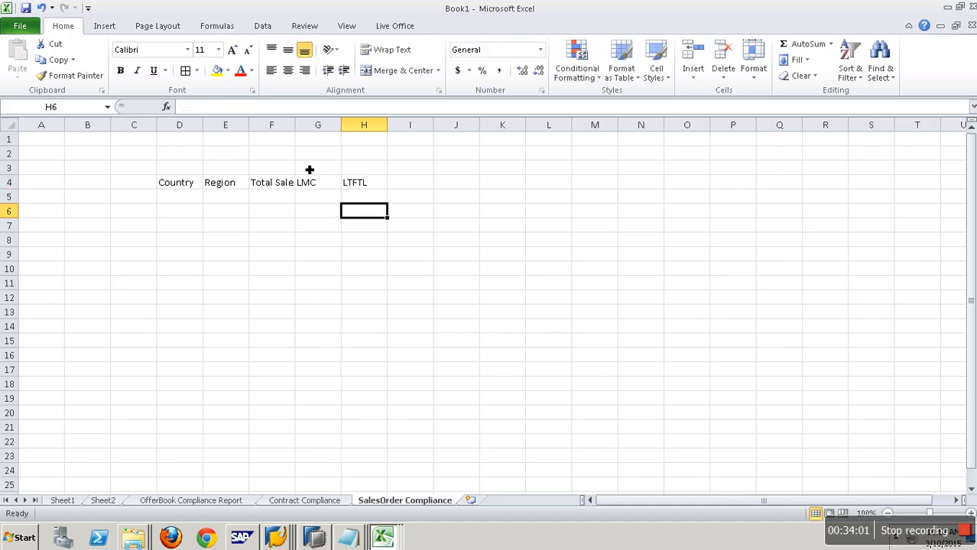
double_click(295, 124)
Enter "% LMC Non compiiane" in I4 and "% LTFTL Non Compliance" in J4, and fit columns I and J to these headers
left_click(456, 187)
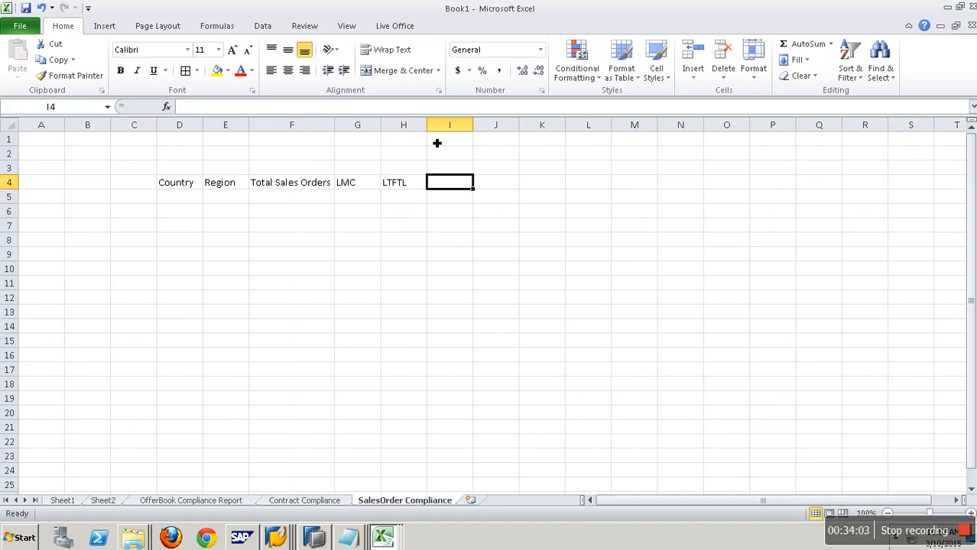
type("%")
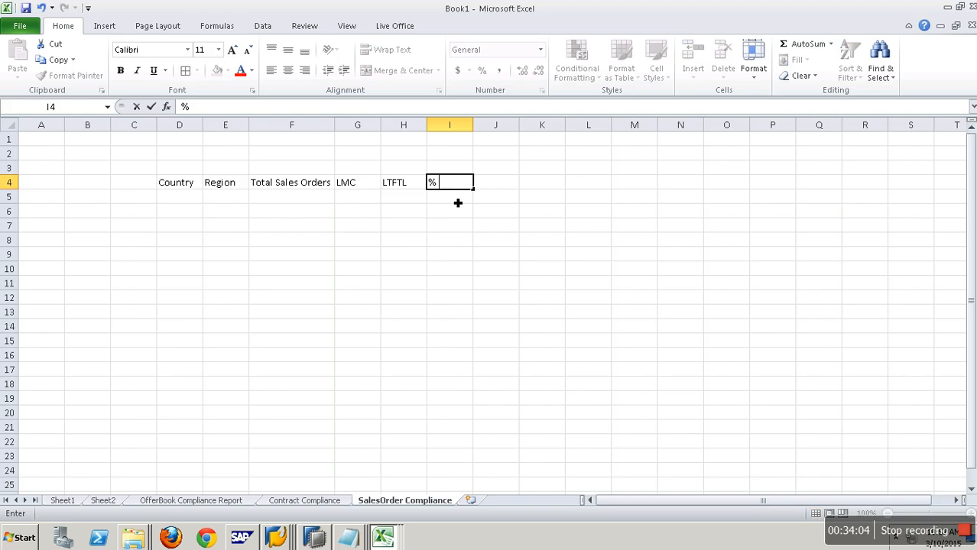
type(" LMC Non comp")
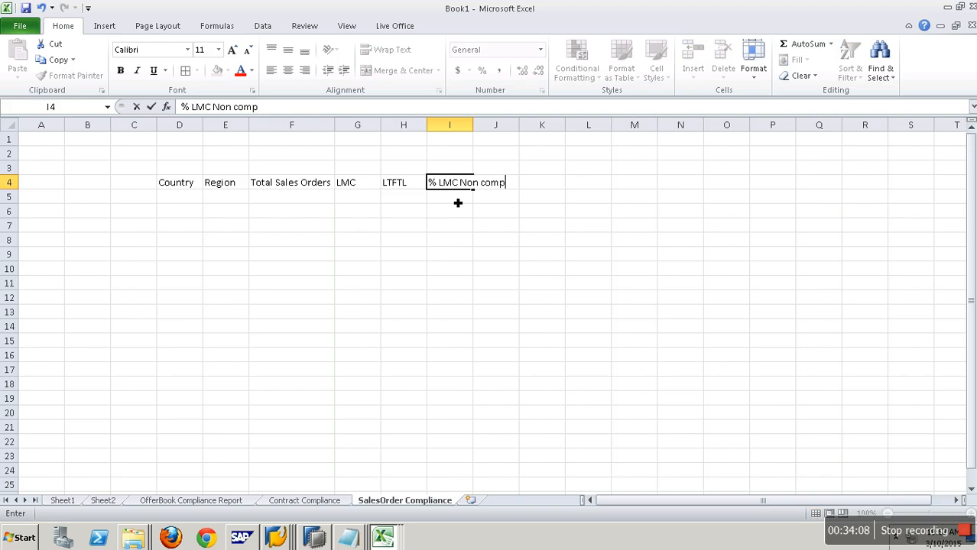
type("iiance")
key("Tab")
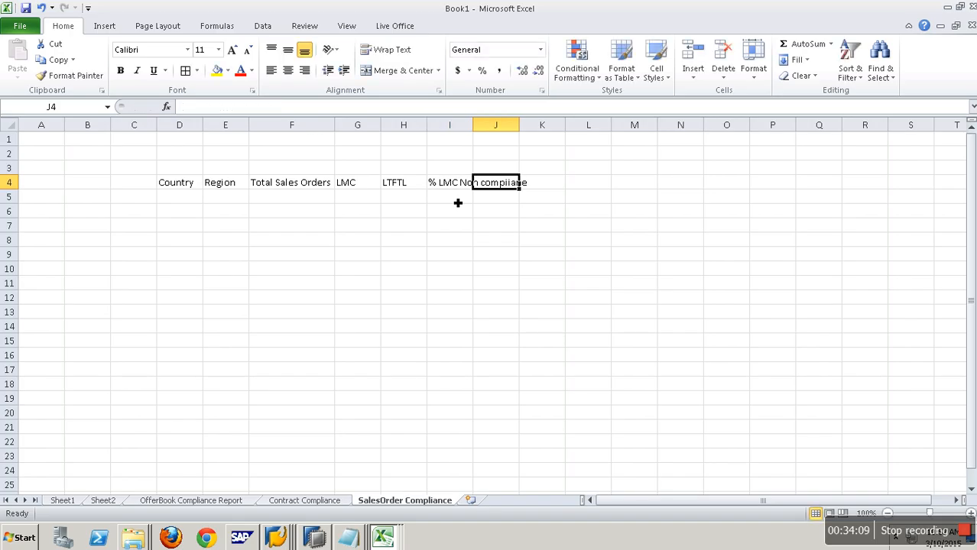
type("% LTFTL Non Compliance")
left_click(539, 240)
double_click(521, 126)
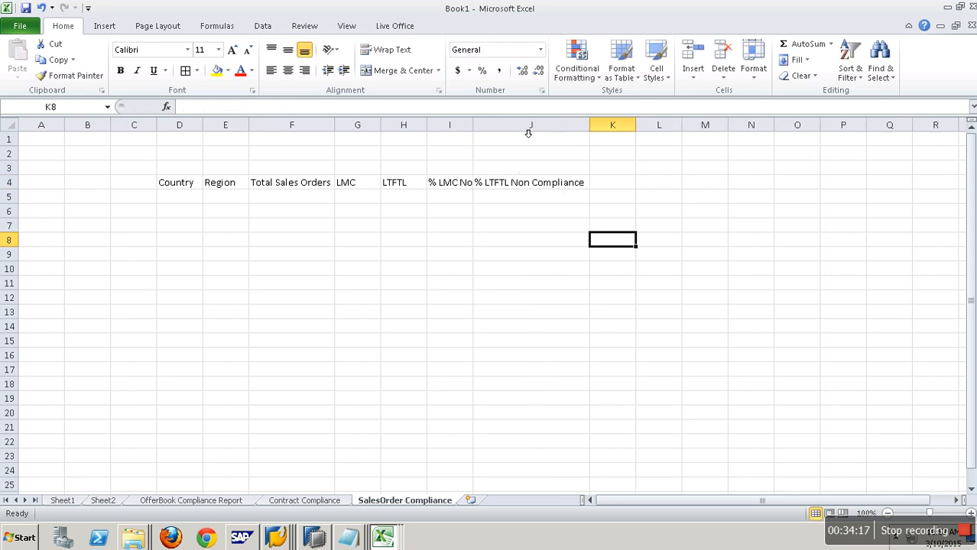
double_click(473, 126)
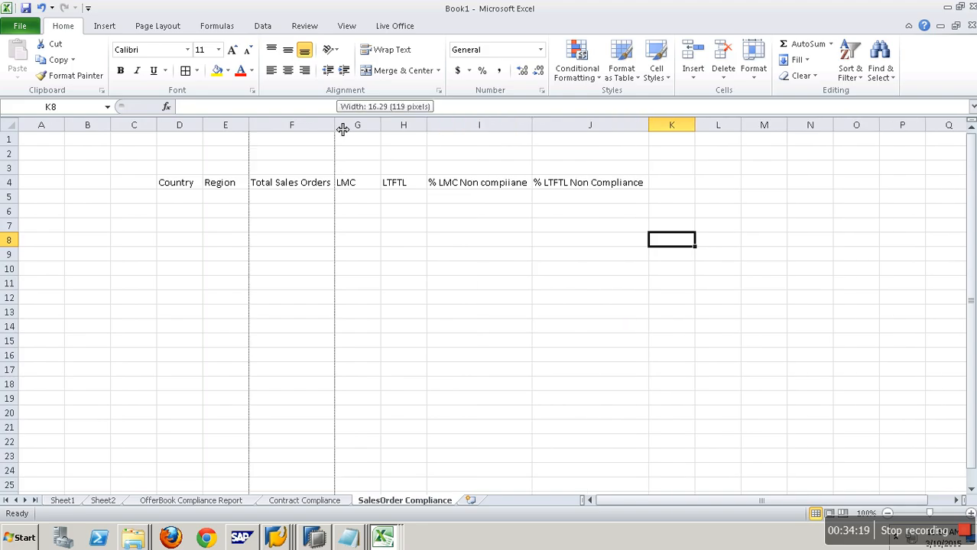
left_click(373, 185)
left_click_drag(373, 185, 372, 272)
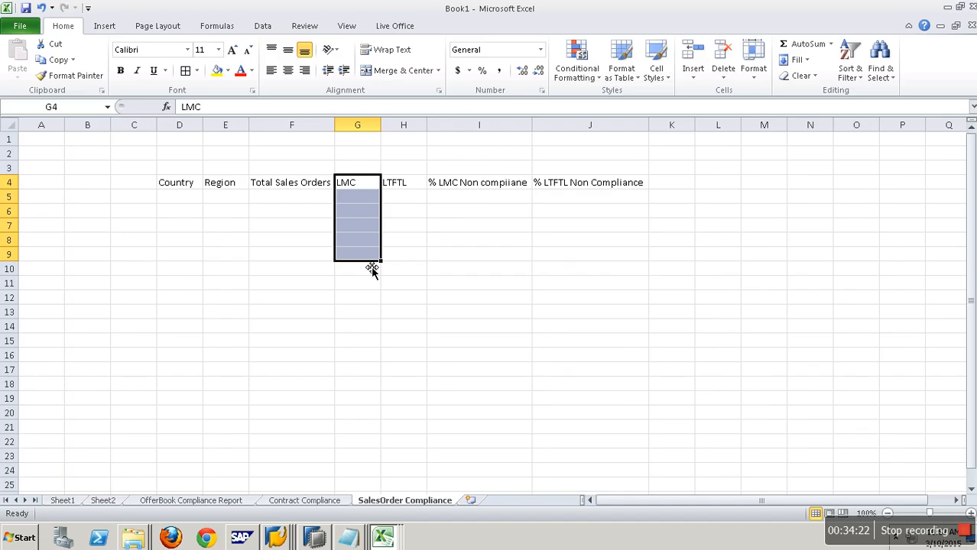
left_click_drag(406, 189, 415, 257)
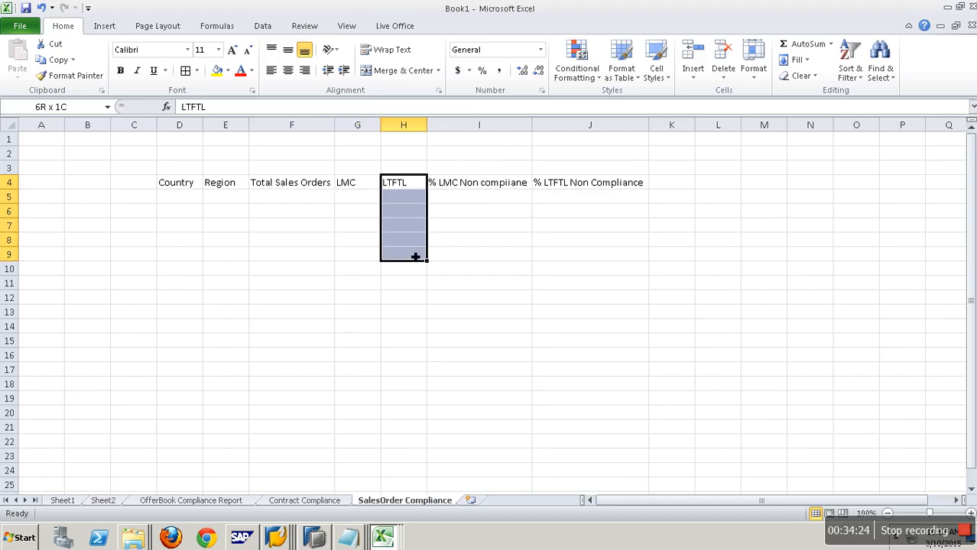
left_click_drag(454, 190, 454, 260)
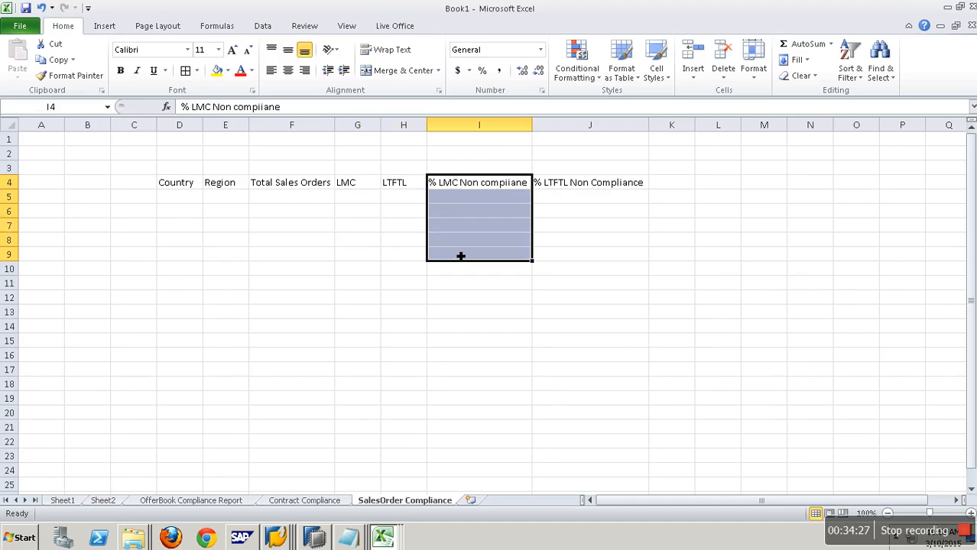
left_click(560, 188)
left_click_drag(560, 211, 563, 252)
Apply all borders to the Sales Order table range D4:J12
left_click_drag(197, 185, 654, 303)
left_click(185, 71)
left_click(185, 356)
Start a detail header row with "Contract" in D18, "......" in E18 and "Sales Order No" in F18
left_click(187, 384)
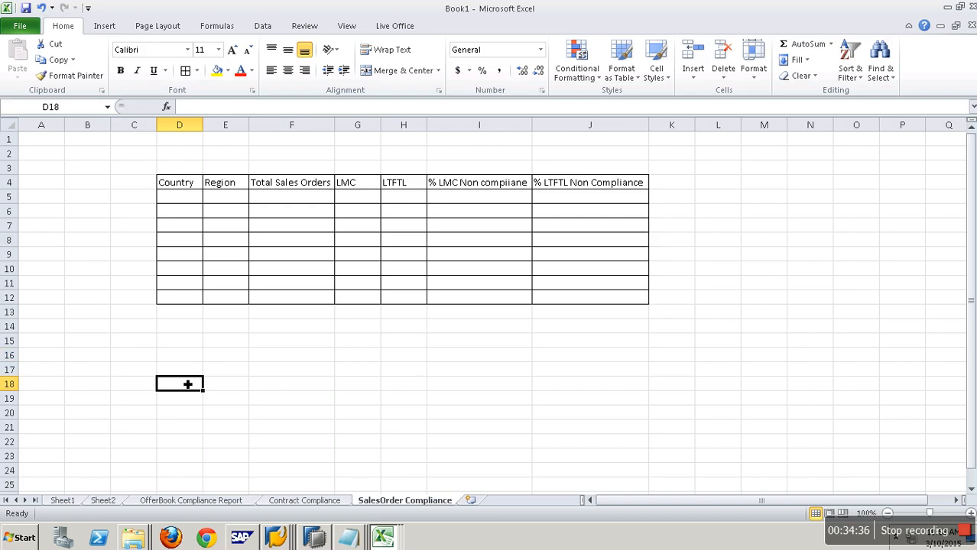
type("Contract")
key("Tab")
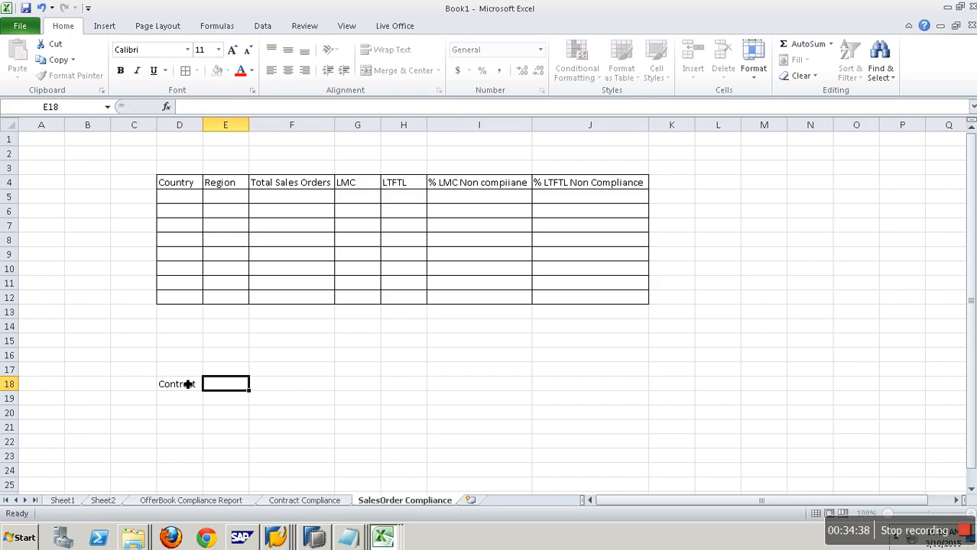
type("S")
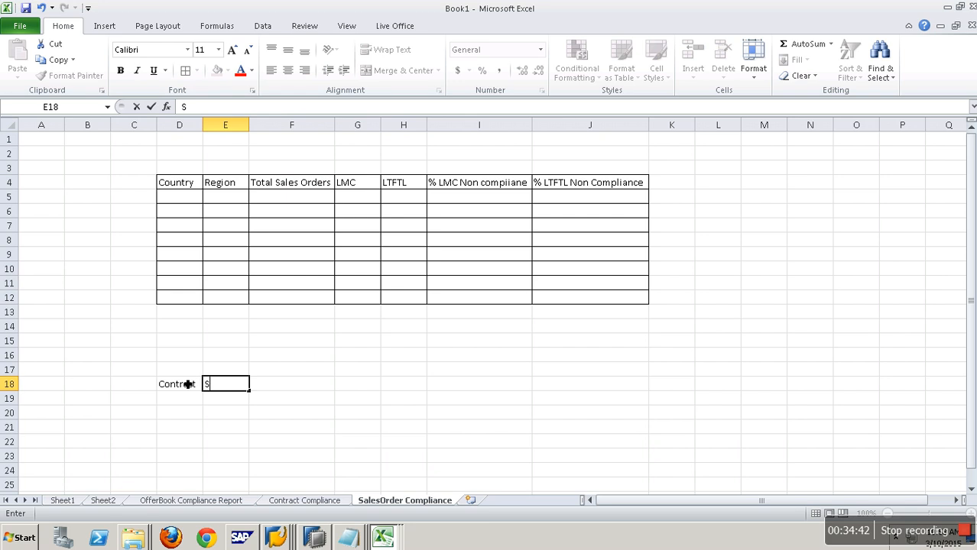
key("BackSpace")
type("......")
key("Tab")
type("Sales ")
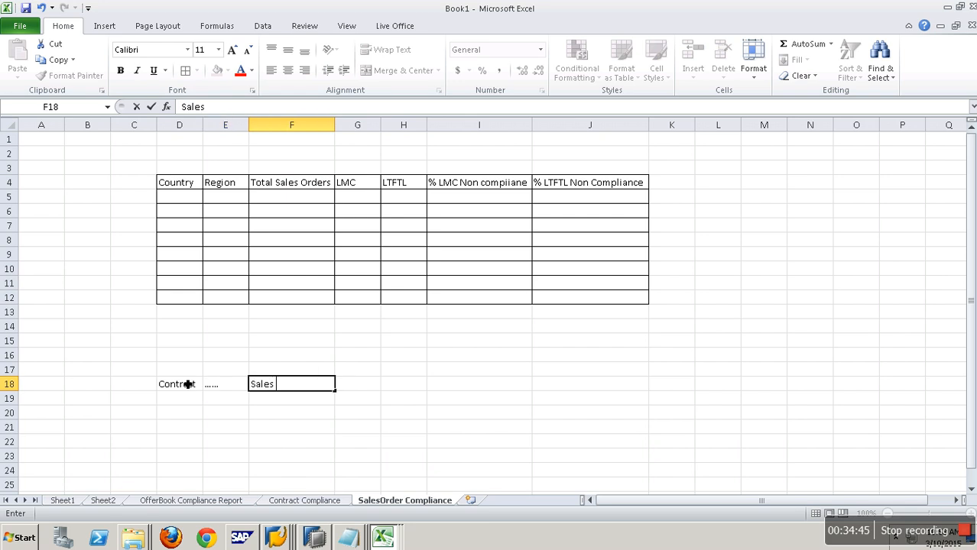
type("Order No")
key("Tab")
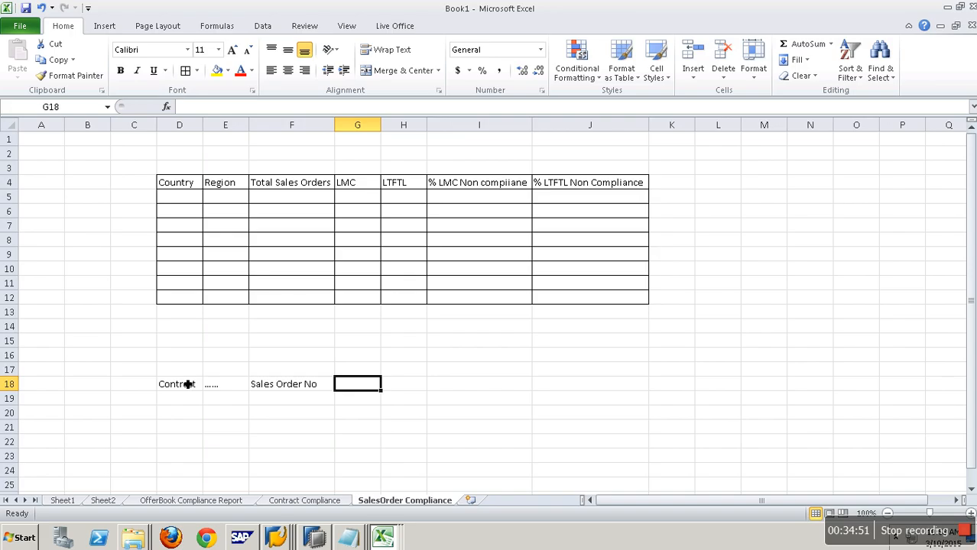
Enter the detail headers "S LTFTL Va;ye" in G18 and "C LTFTL Value" in H18
type("S L")
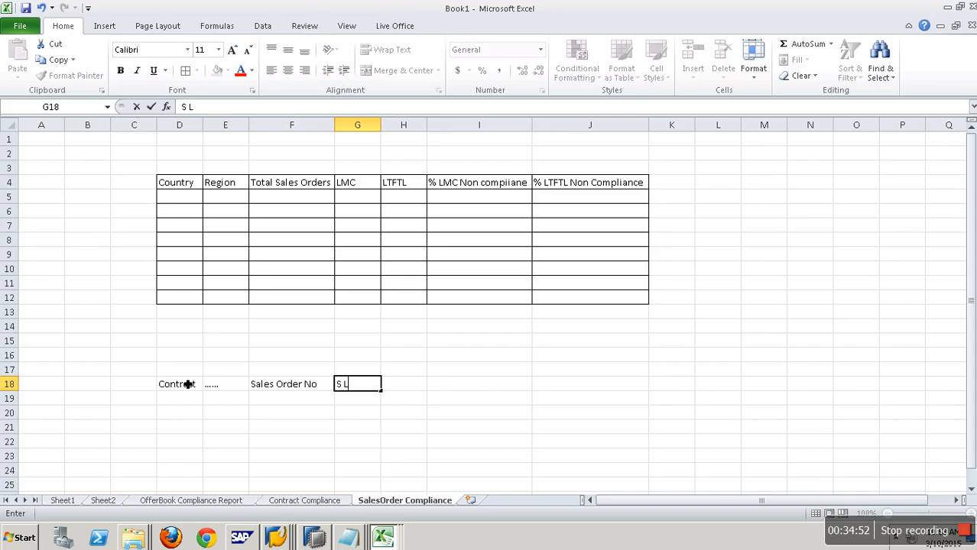
type("TFTL Value")
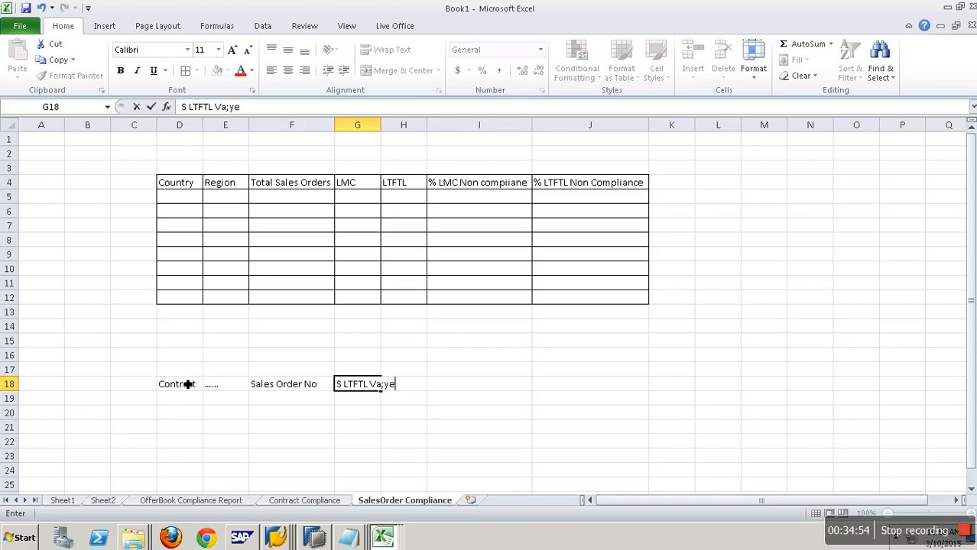
key("Tab")
type("C")
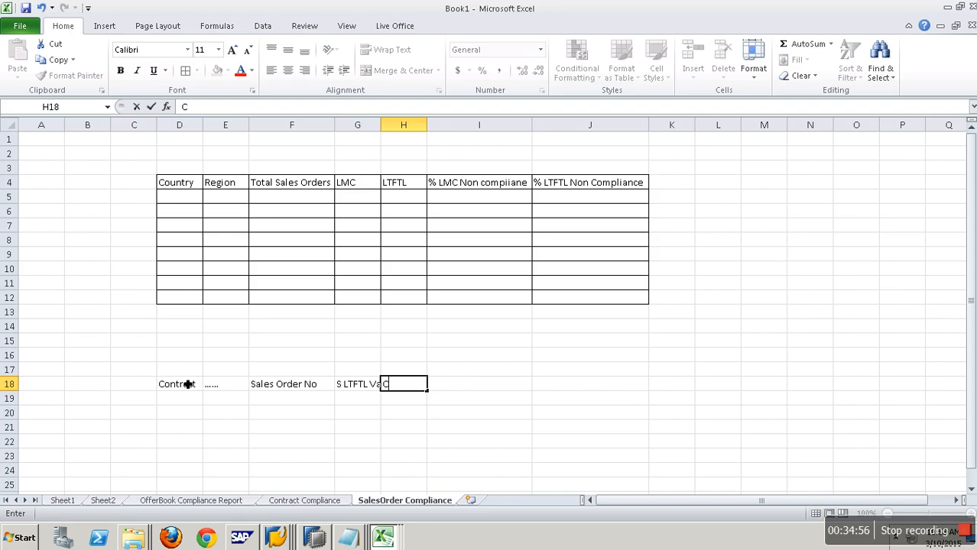
type(" LTFTL Value")
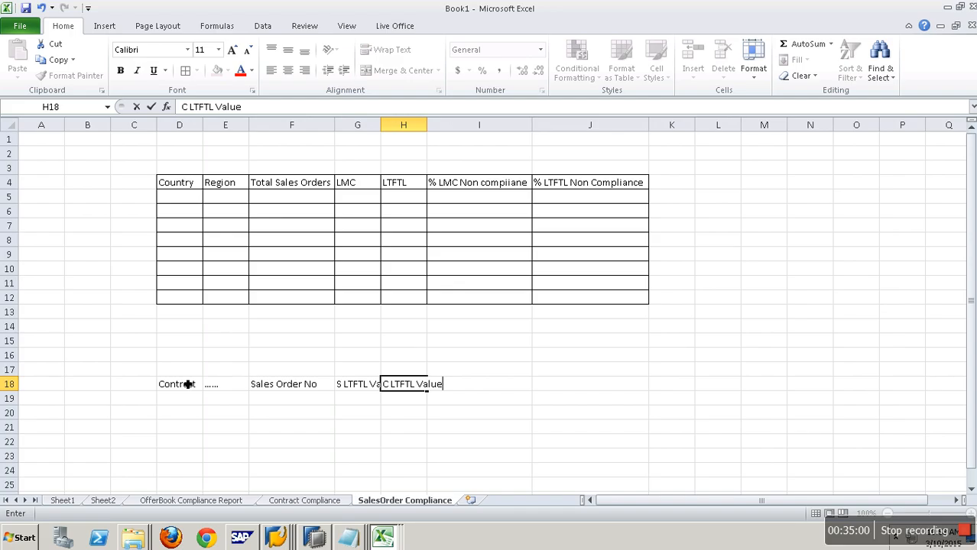
key("Tab")
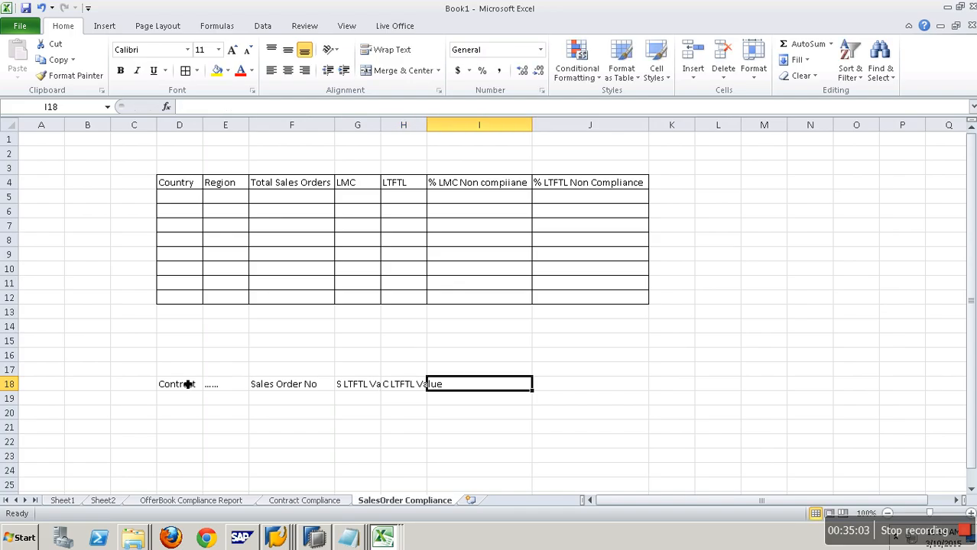
Enter the detail headers "S LMC Value" in I18 and "C LMC value" in J18
type("S LM")
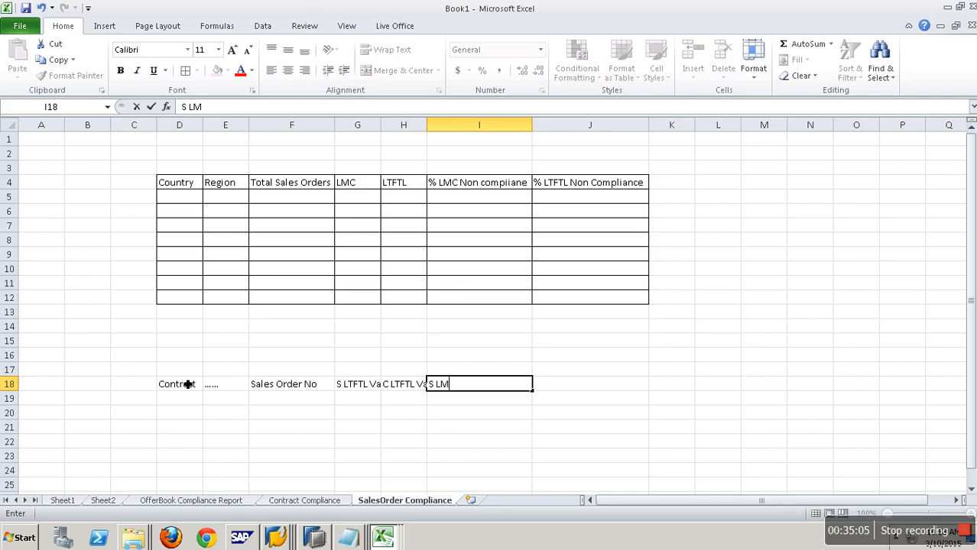
type("C VAlue")
key("Tab")
type("C L")
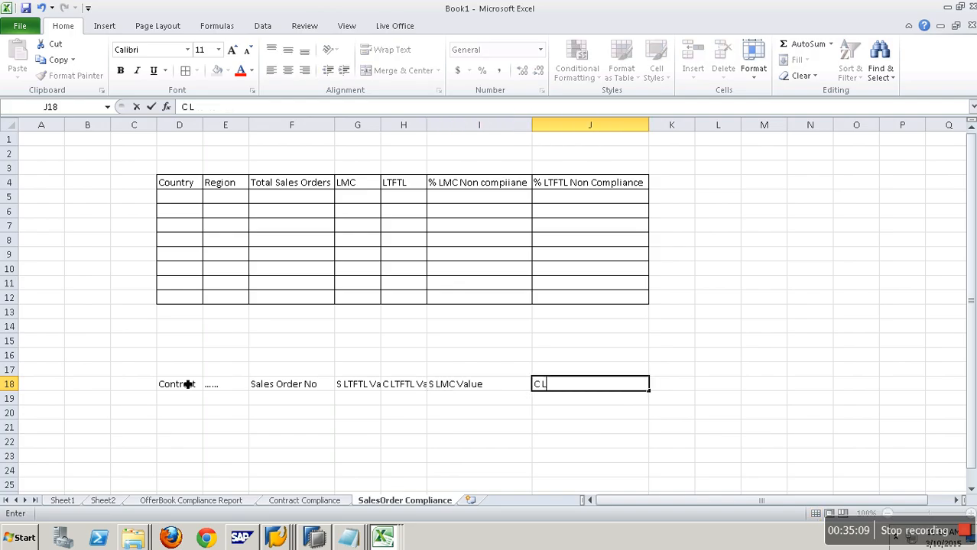
type("MC value")
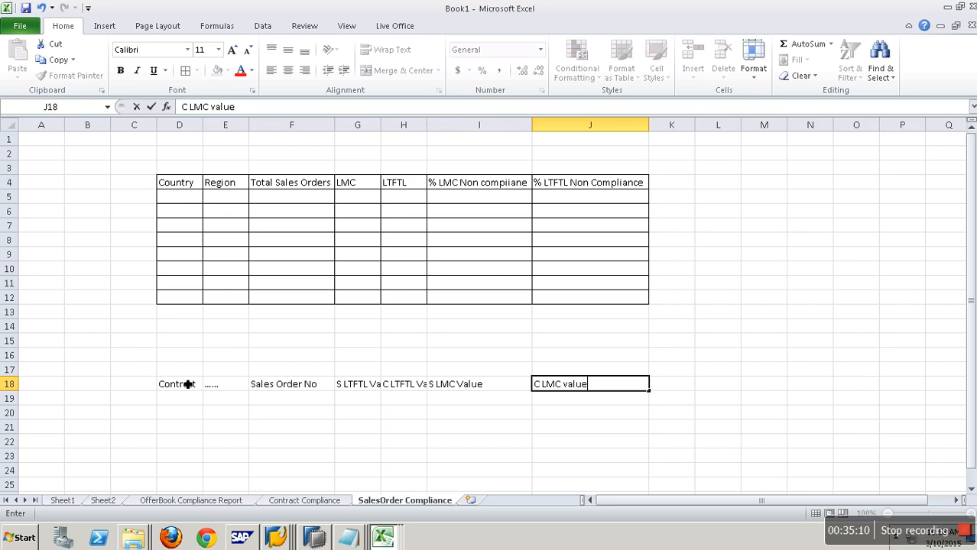
left_click(544, 470)
Widen columns H and G so their row 18 headers fit
left_click_drag(428, 130, 447, 130)
left_click_drag(382, 130, 399, 130)
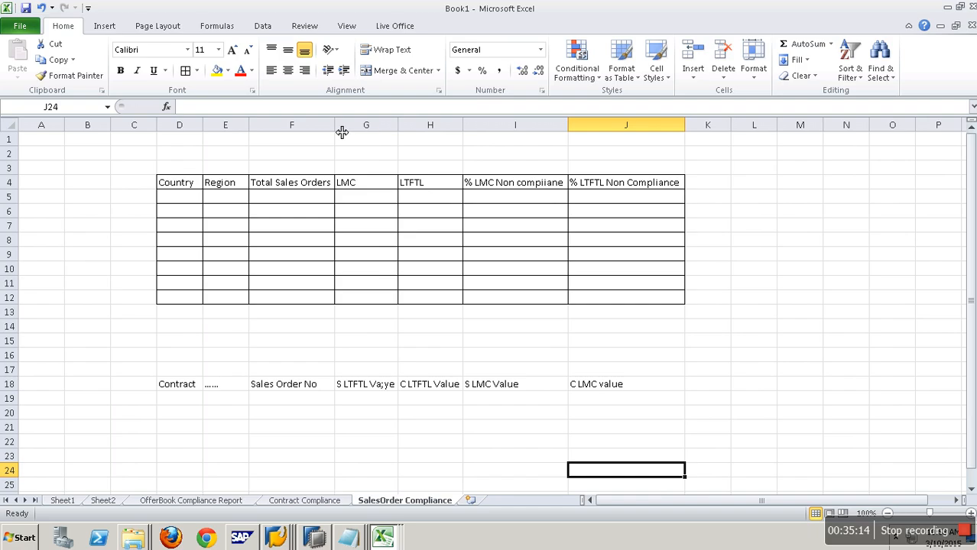
left_click(505, 425)
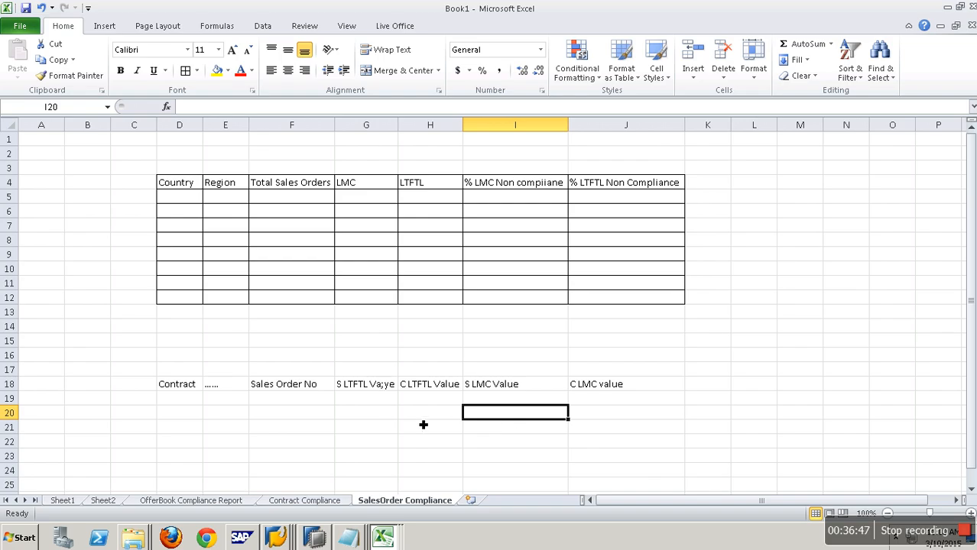
Show Sheet1 and save the workbook as "Contract Compliance Scenario" in the desktop's Flat files folder
left_click(75, 502)
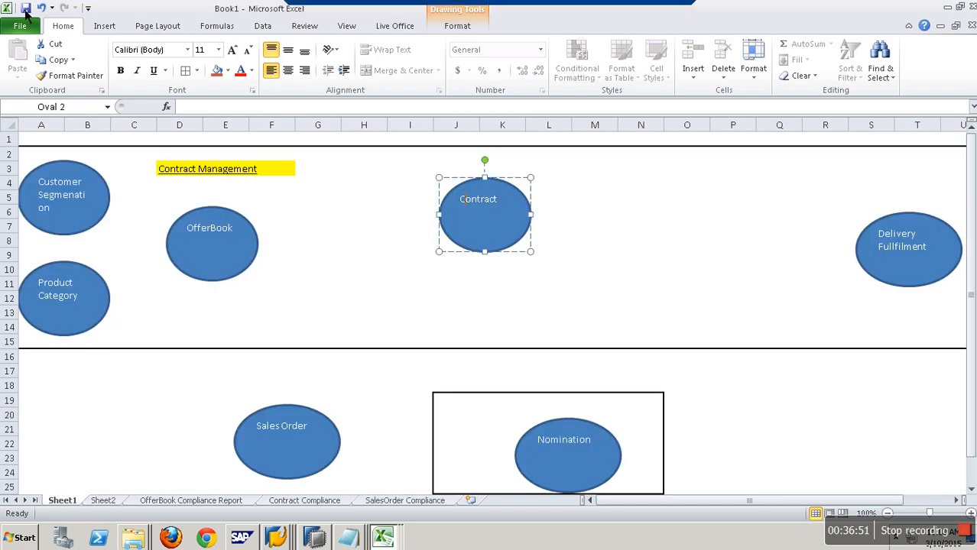
key("ctrl+s")
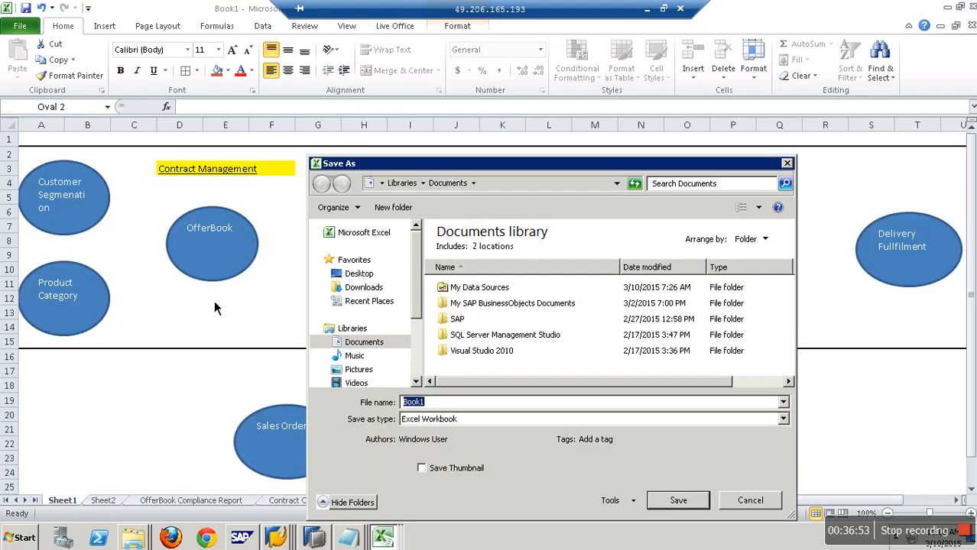
left_click(359, 275)
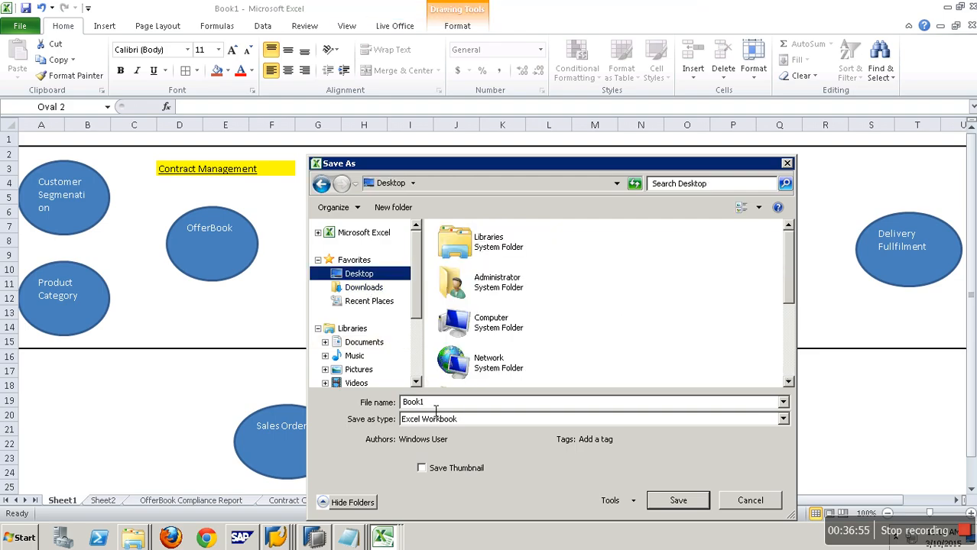
type("C")
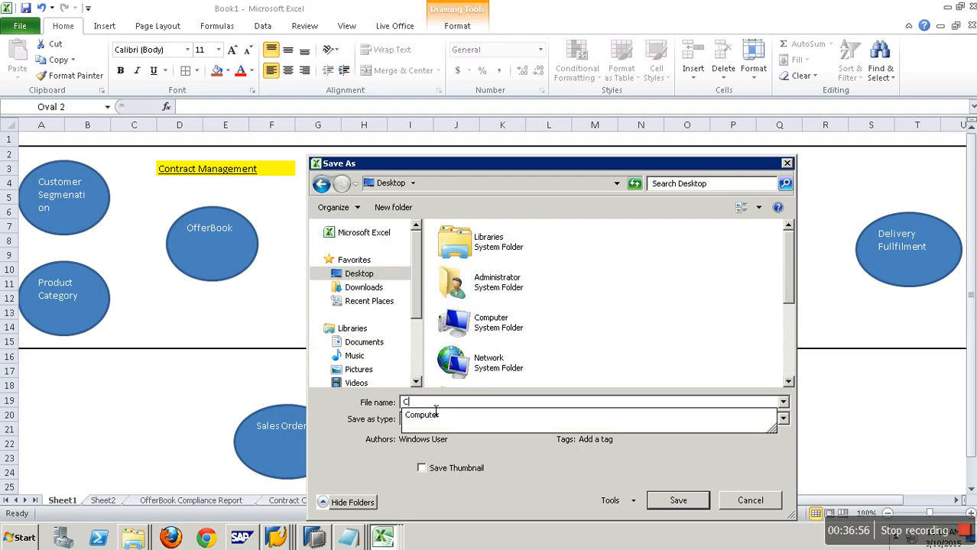
type("ontract C")
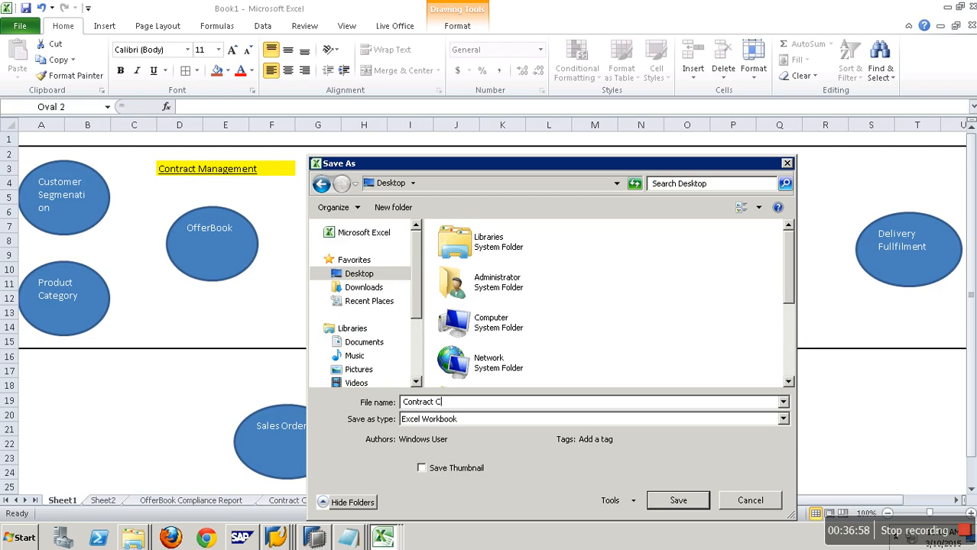
type("ompliance Scenario")
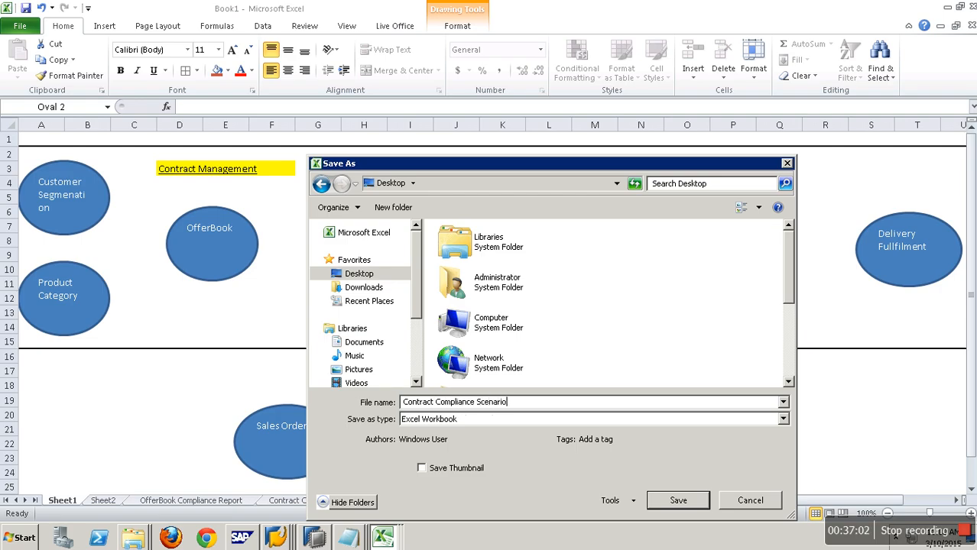
left_click(787, 354)
double_click(503, 296)
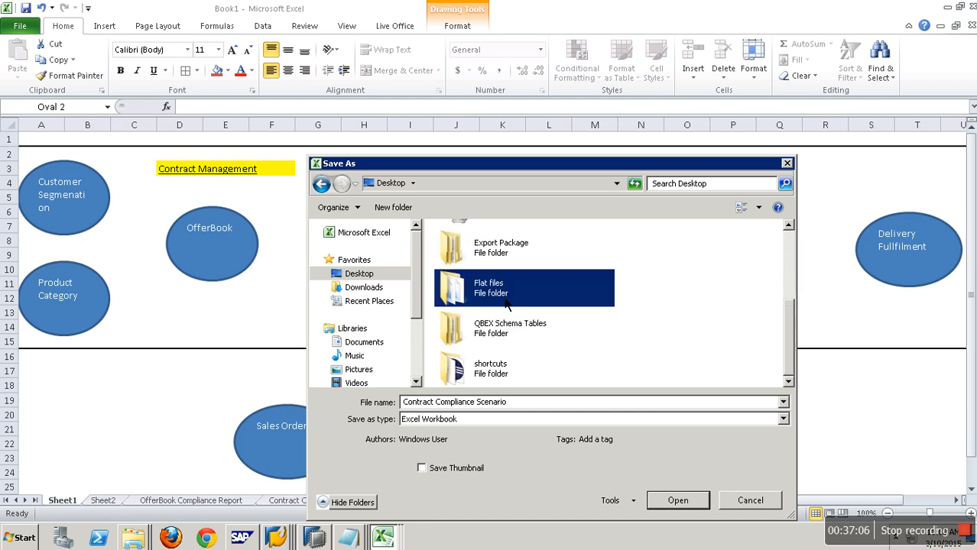
left_click(688, 503)
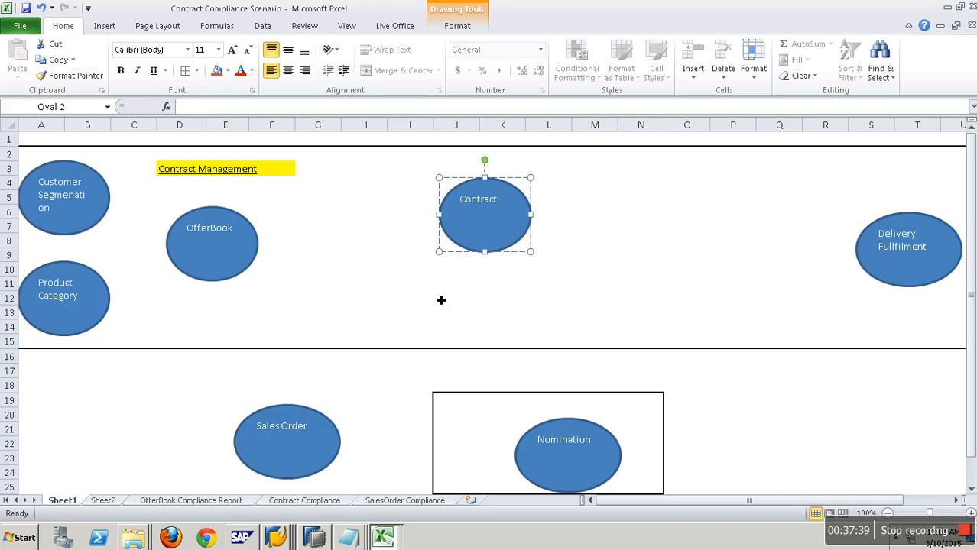
Create a new blank workbook
left_click(37, 32)
left_click(48, 193)
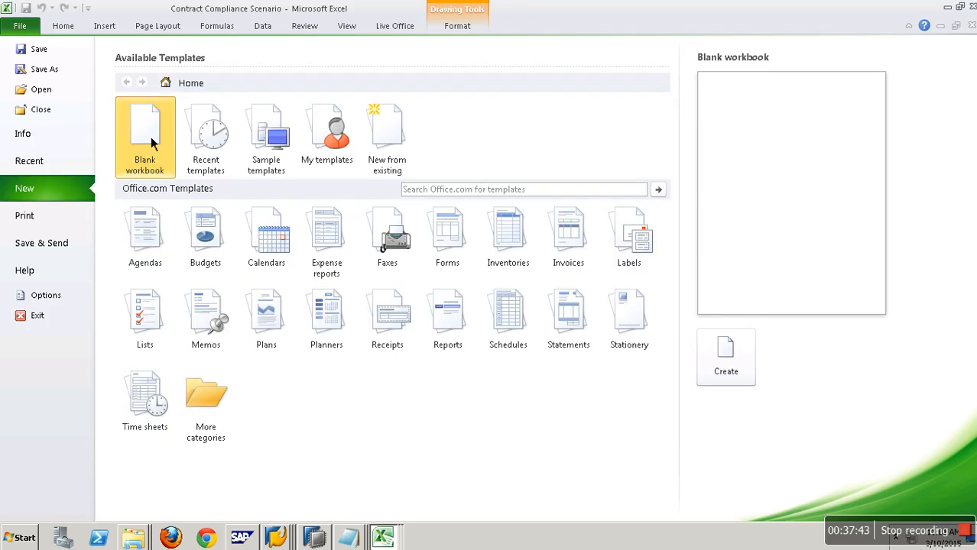
double_click(152, 142)
left_click(228, 225)
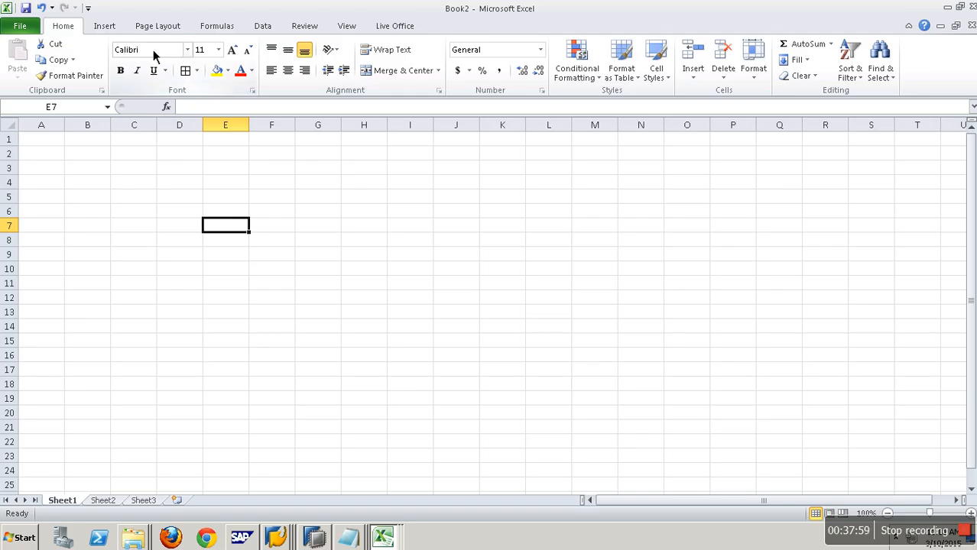
Draw a cube on Sheet1 across E10:F14 and size it to about 0.92" high by 0.91" wide
left_click(104, 25)
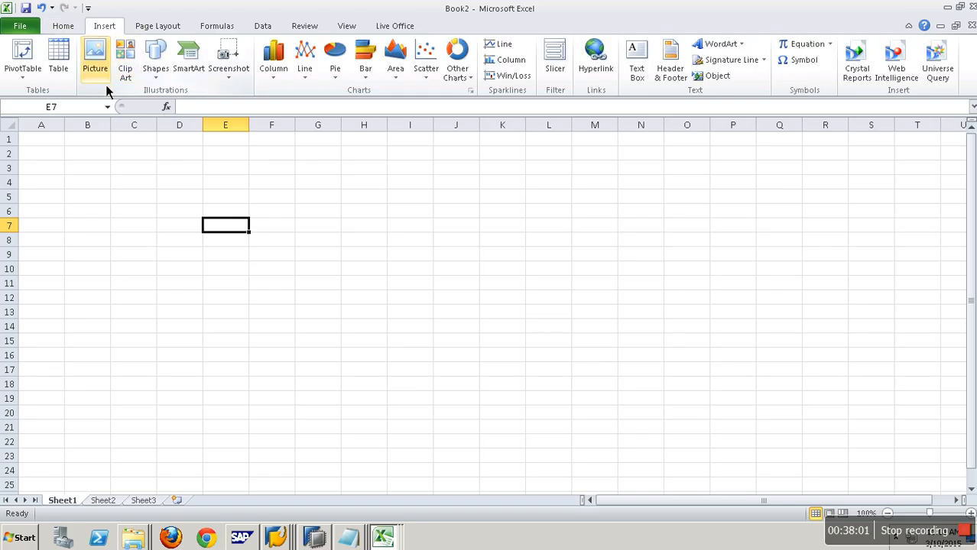
left_click(156, 75)
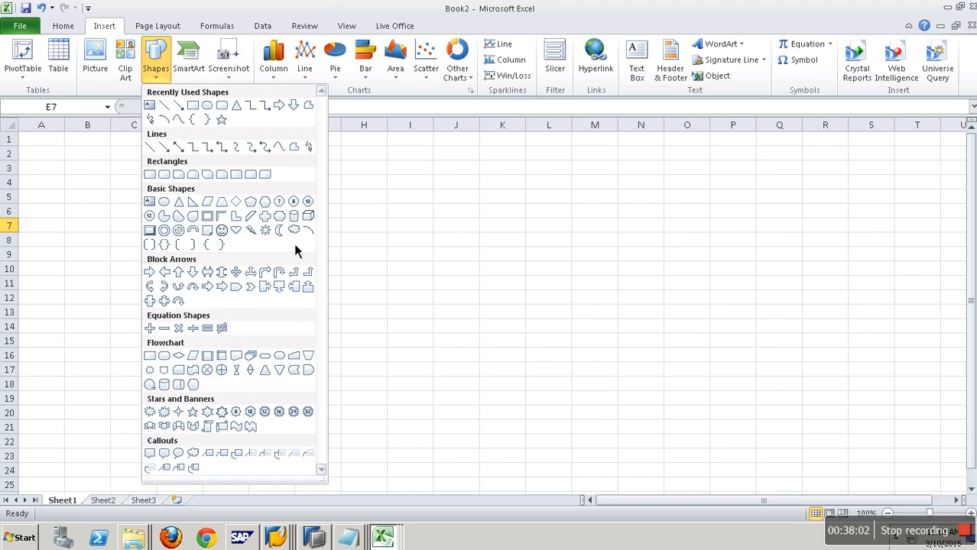
left_click(312, 218)
left_click_drag(206, 202, 310, 295)
left_click_drag(261, 246, 272, 317)
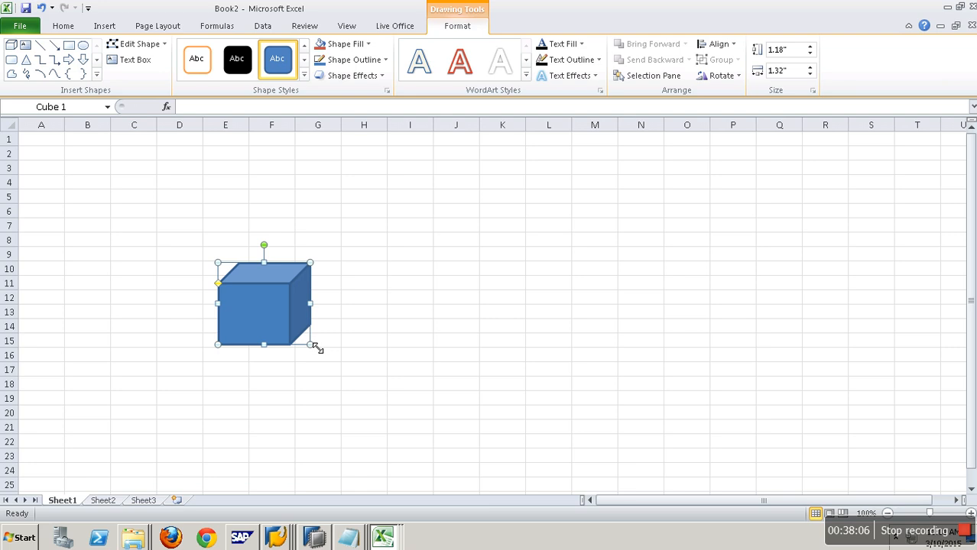
left_click_drag(311, 345, 282, 327)
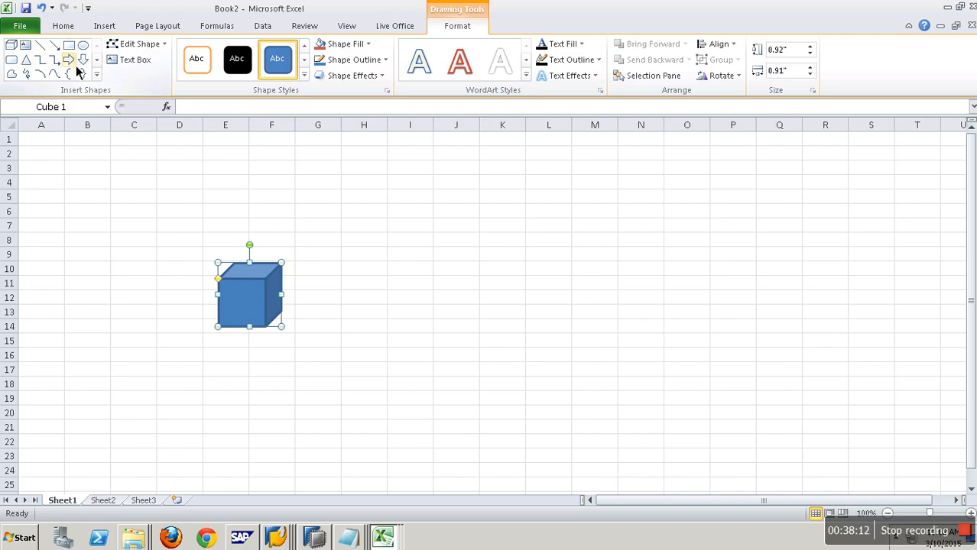
Draw a can shape about 0.78" high by 1.13" wide across H10:J13, beside the cube
left_click(97, 74)
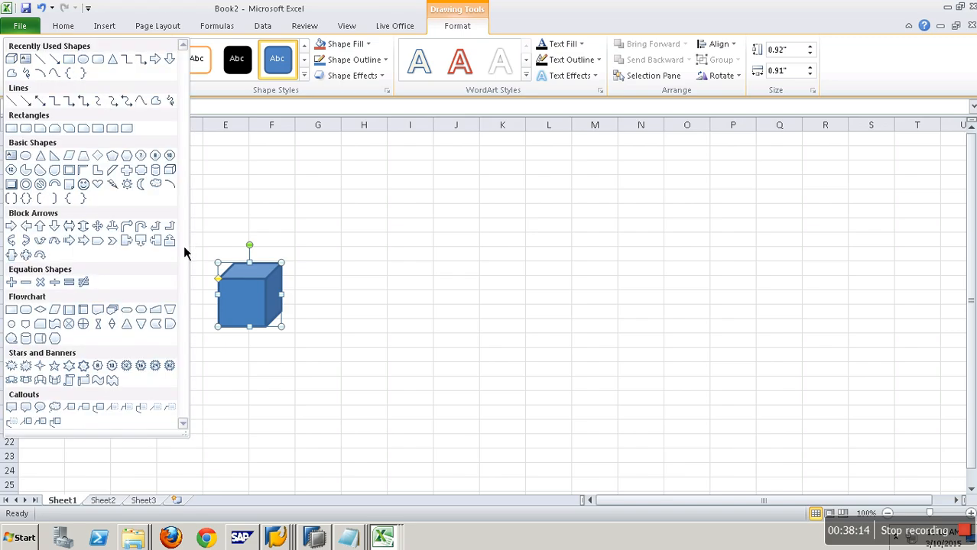
left_click(160, 170)
left_click_drag(364, 264, 443, 317)
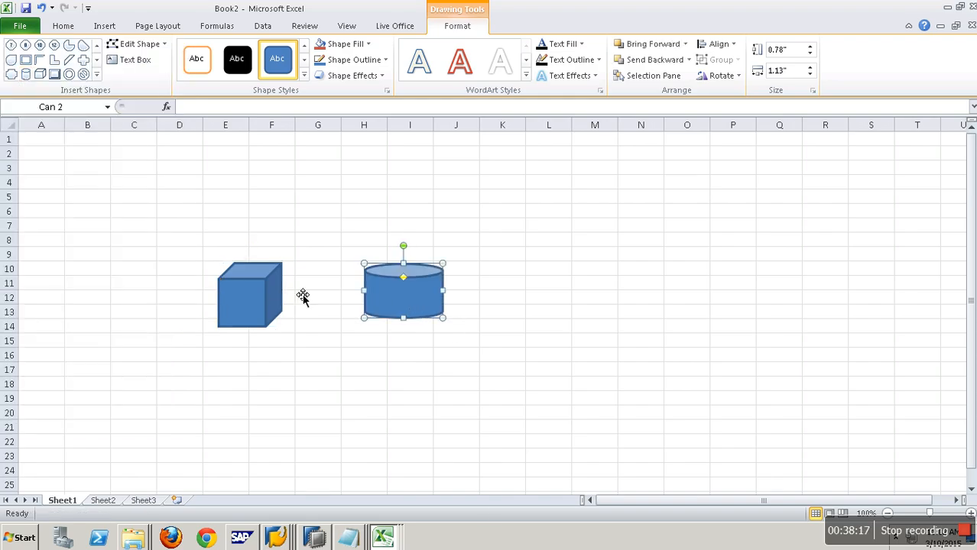
Label the cube "ZIC_C03" and widen it to about 1.08" so the text fits on one line
left_click(263, 304)
type("ZIC_C03")
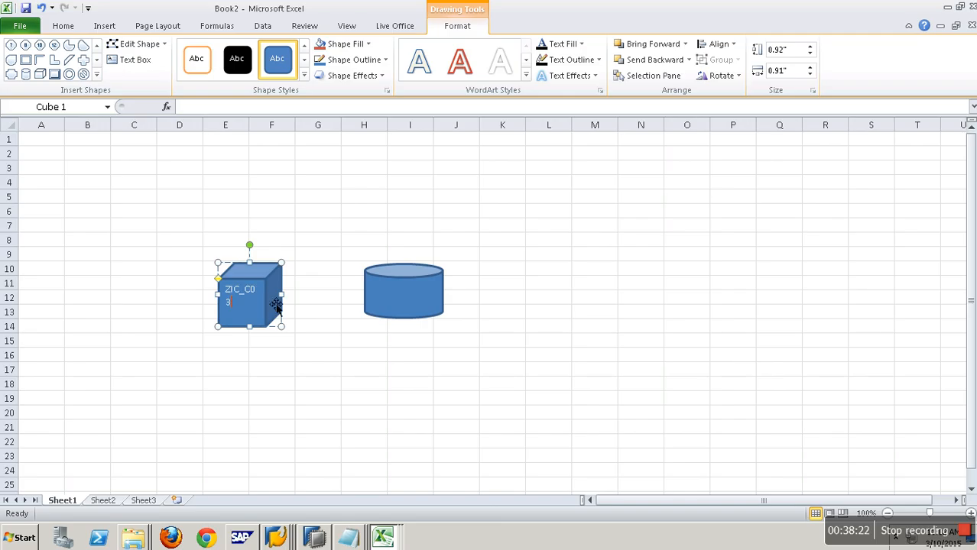
left_click_drag(302, 305, 311, 309)
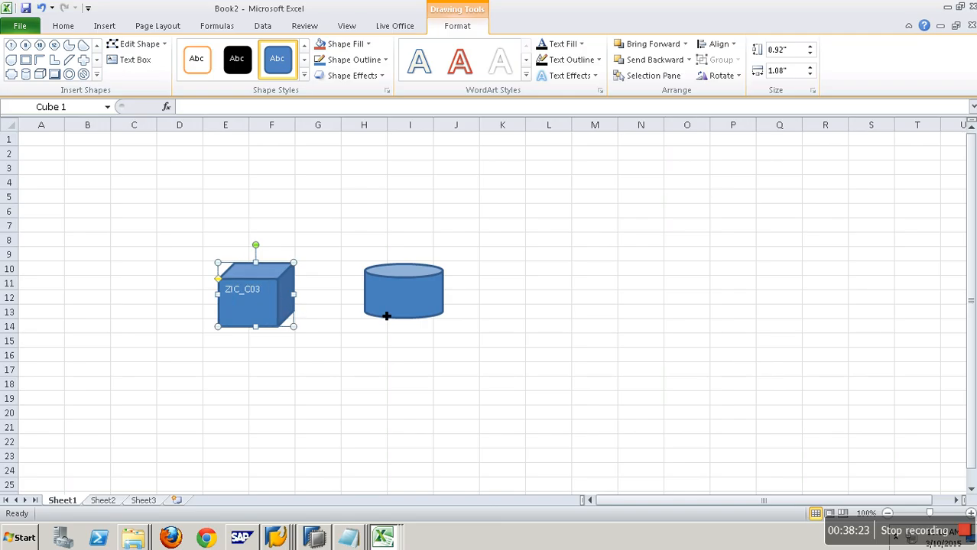
Label the can shape "Demands"
left_click(409, 306)
type("dEMANDS")
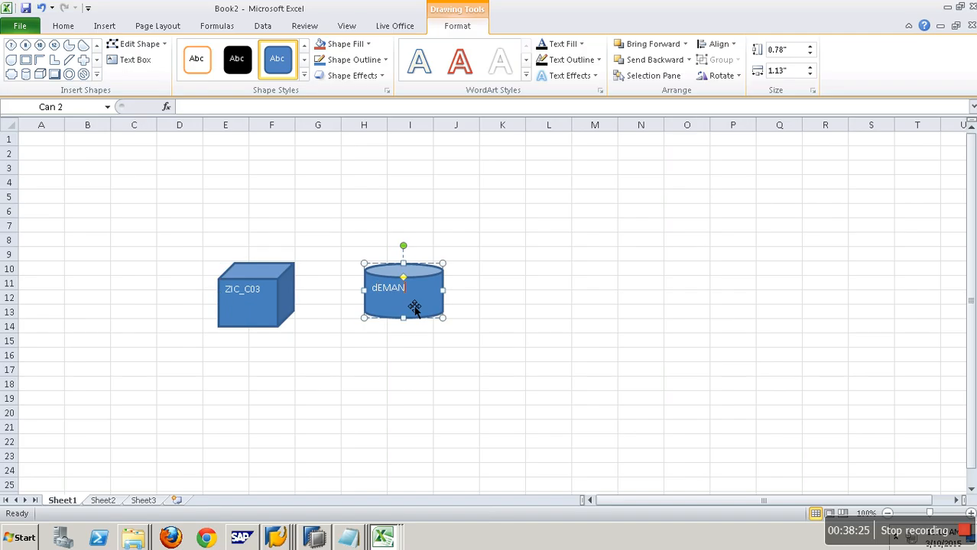
key("BackSpace")
key("BackSpace")
key("BackSpace")
key("BackSpace")
key("BackSpace")
key("BackSpace")
key("BackSpace")
type("Demands")
left_click(409, 385)
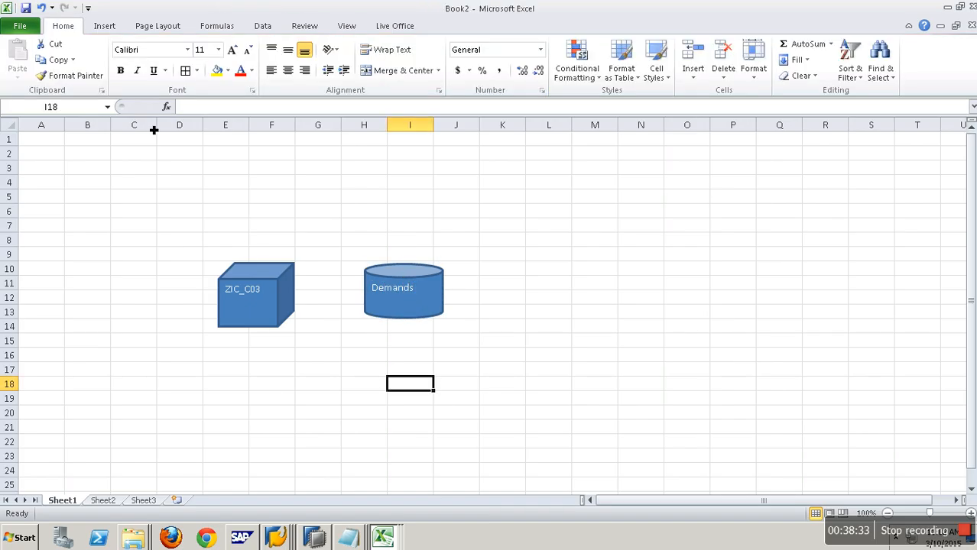
Draw a straight arrow from cell I21 up to the base of the Demands can and enter its source "APO(DP)" in I22
left_click(104, 27)
left_click(156, 60)
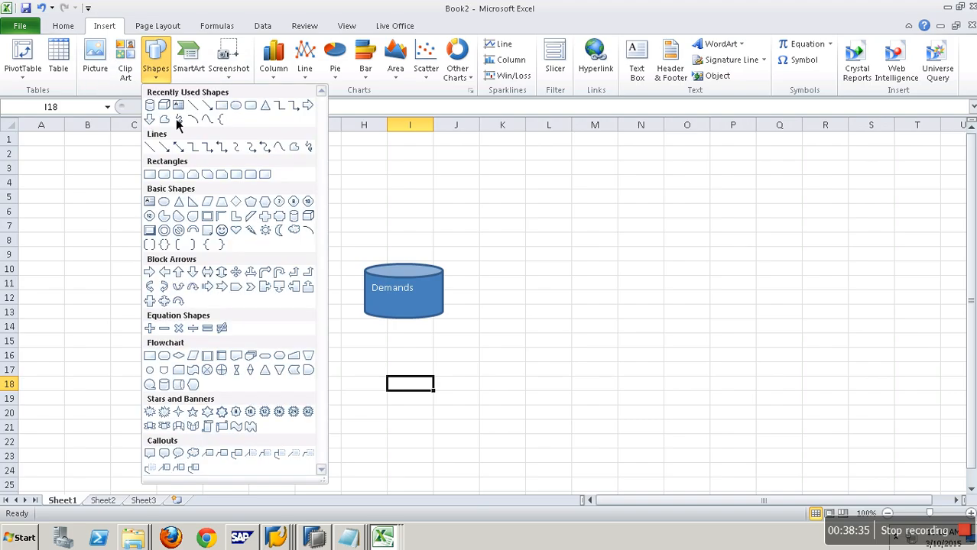
left_click(207, 119)
left_click_drag(405, 428, 403, 318)
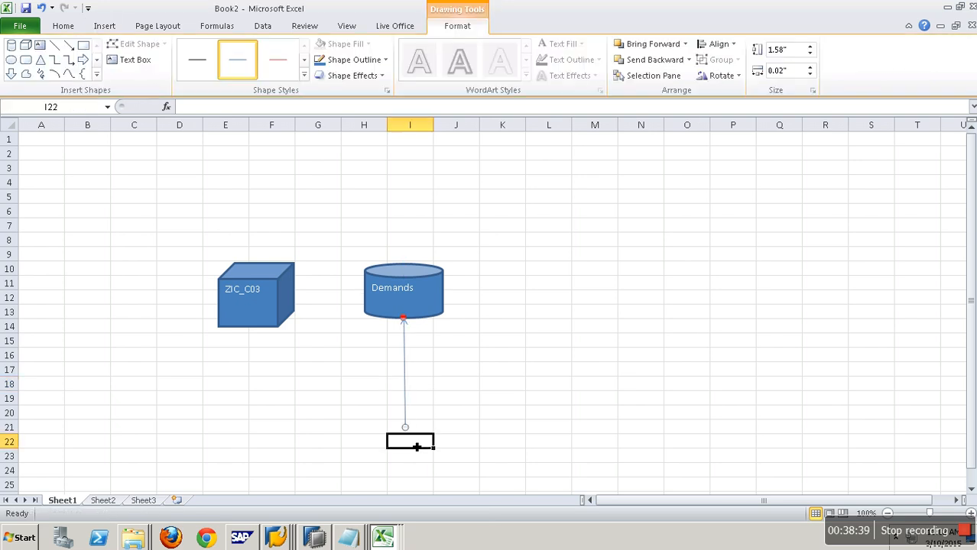
left_click(416, 447)
type("APO(")
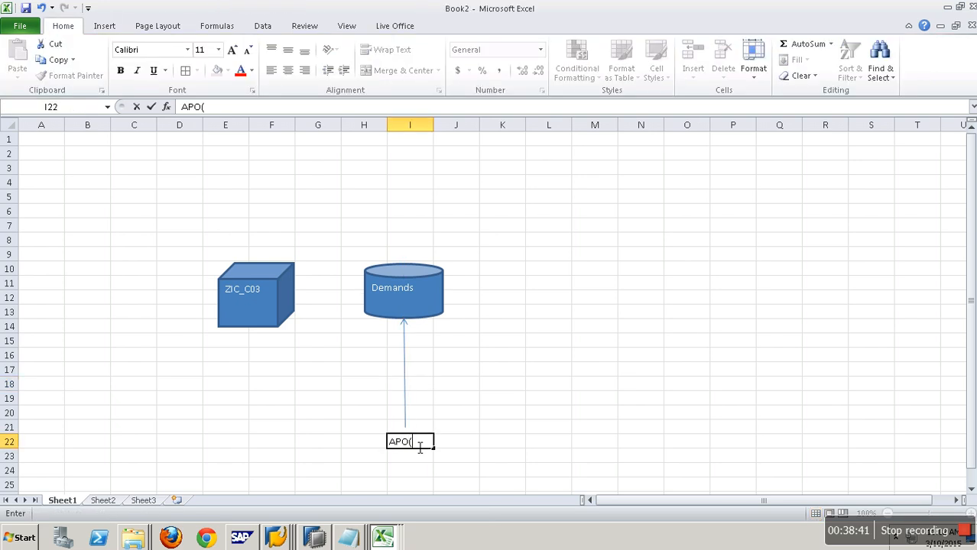
type("DP)")
left_click(247, 430)
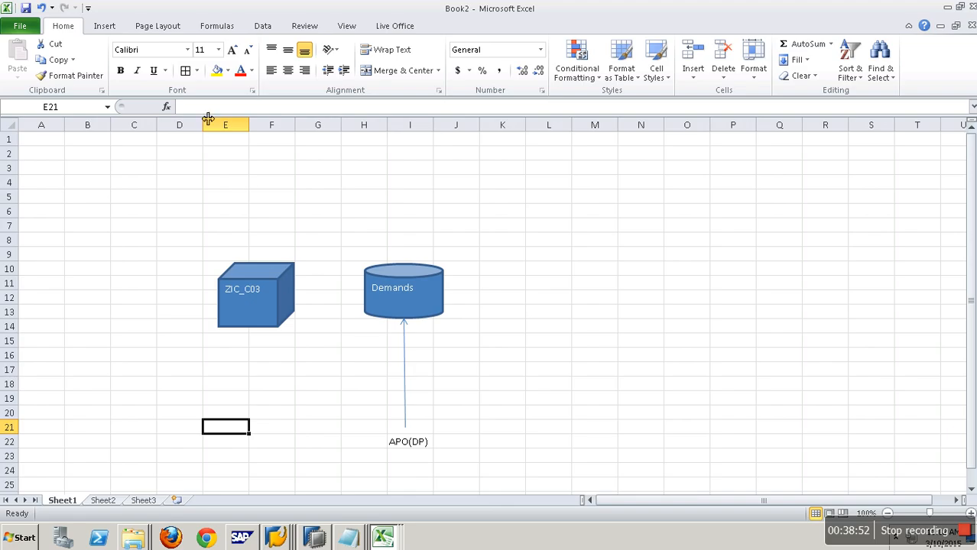
Draw a straight arrow from row 21 up to the base of the ZIC_C03 cube and enter "ECC(BX,BF,UM)" in E22
left_click(111, 28)
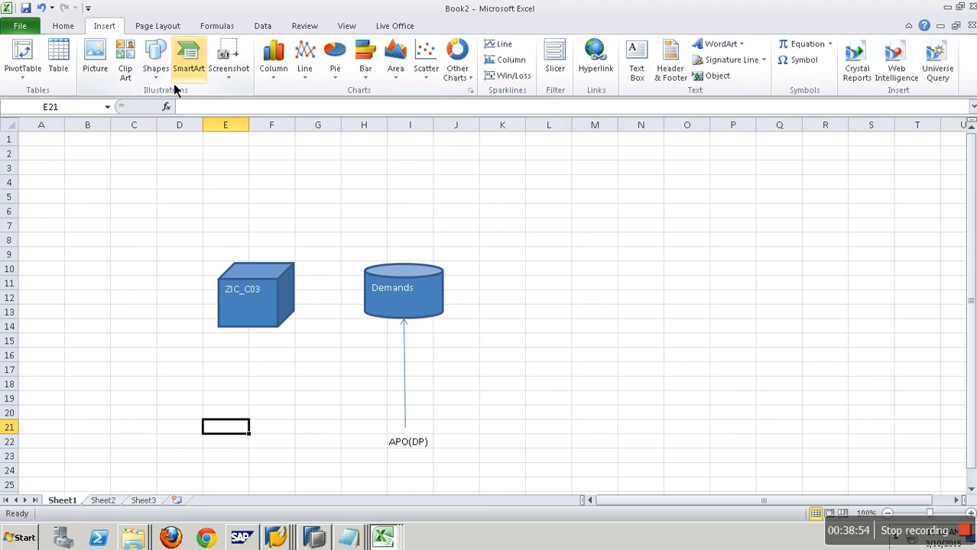
left_click(155, 61)
left_click(208, 106)
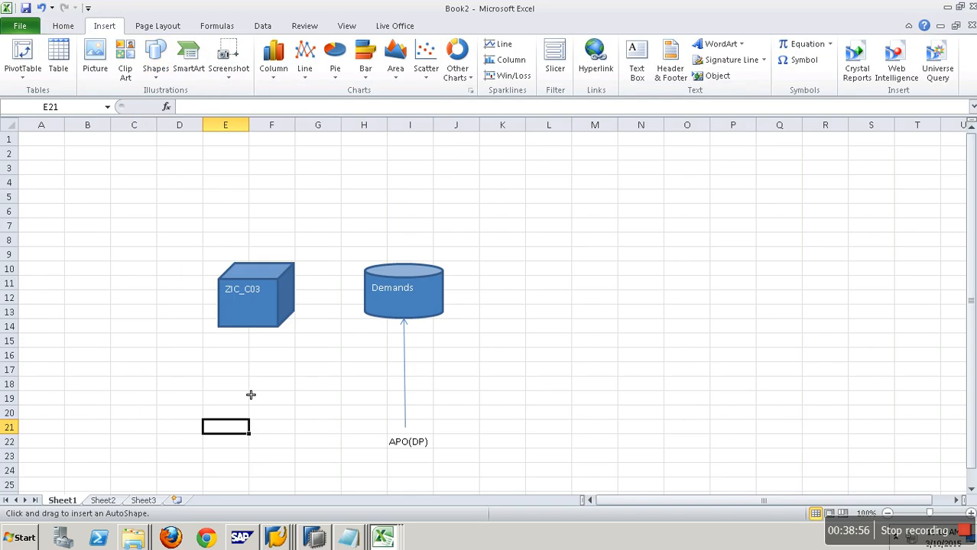
mouse_move(253, 431)
left_mouse_down()
mouse_move(266, 345)
mouse_move(247, 327)
left_mouse_up()
left_click(252, 443)
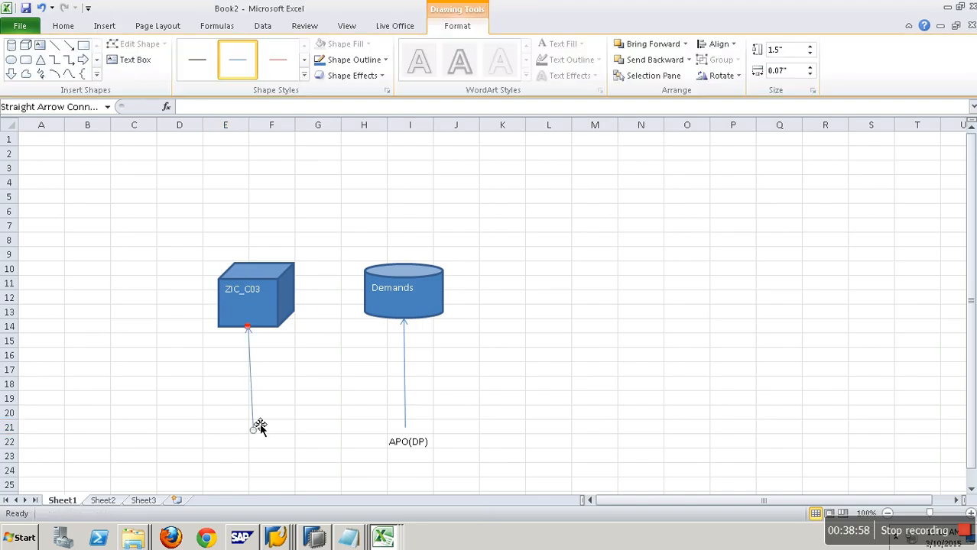
type("ECC")
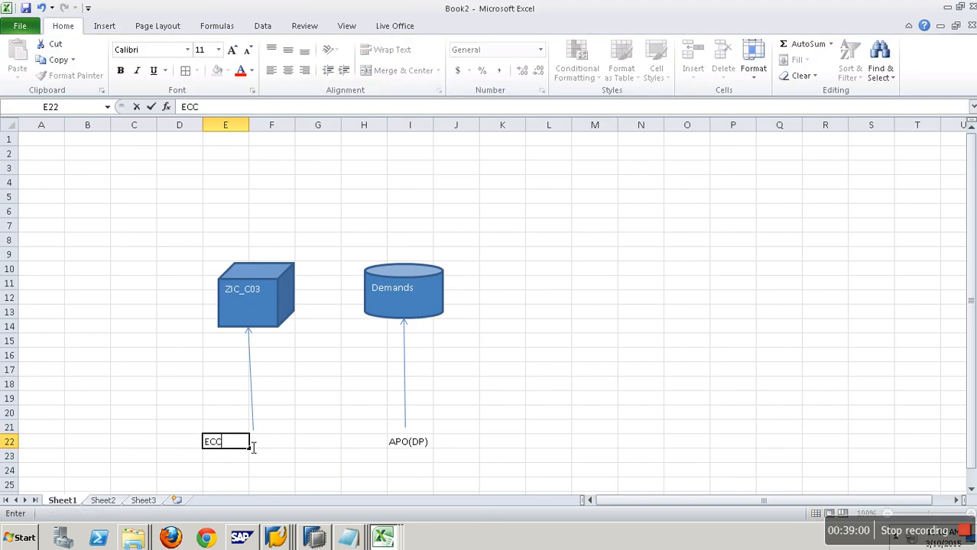
type("(BX,BF,UM")
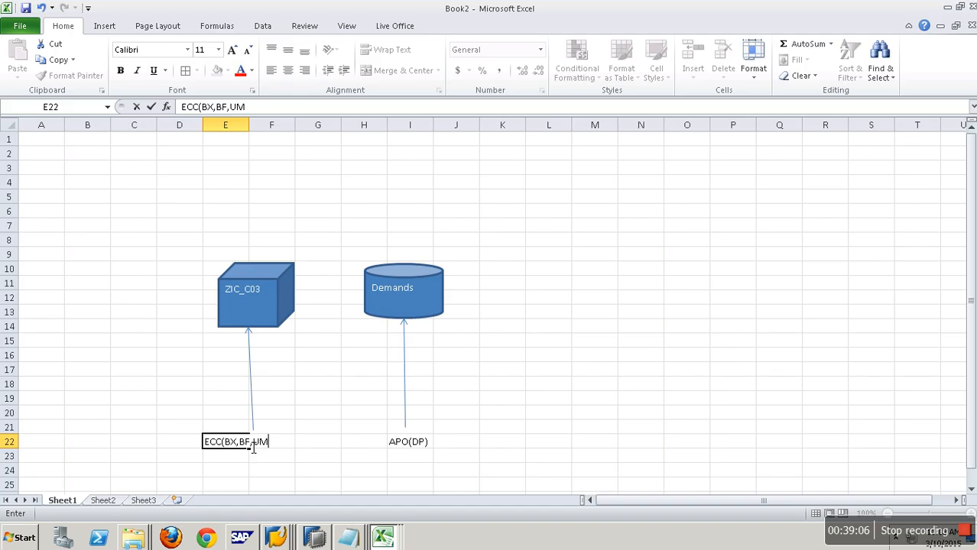
left_click(634, 370)
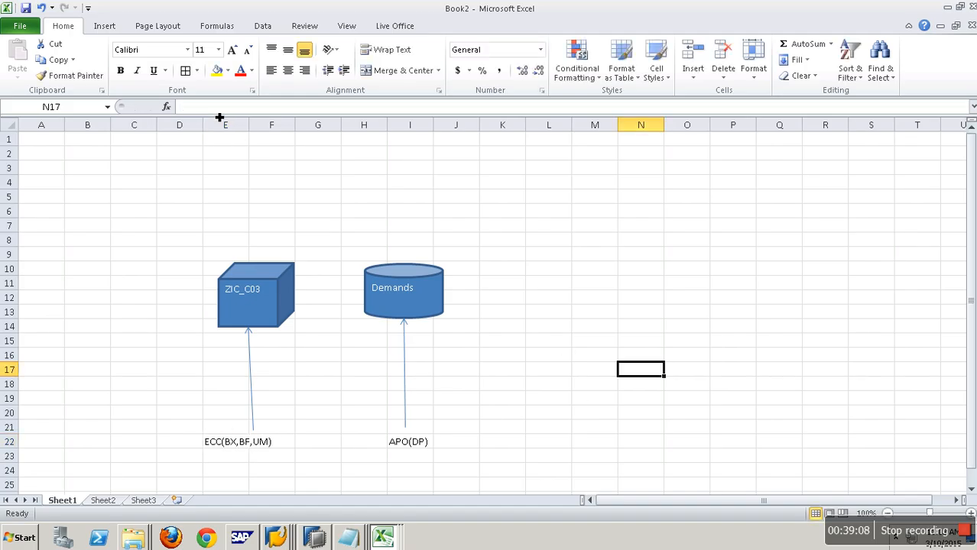
Draw a small folded-corner shape about 0.34" high by 0.44" wide above the ZIC_C03 cube, in rows 6 to 7
left_click(105, 25)
left_click(159, 75)
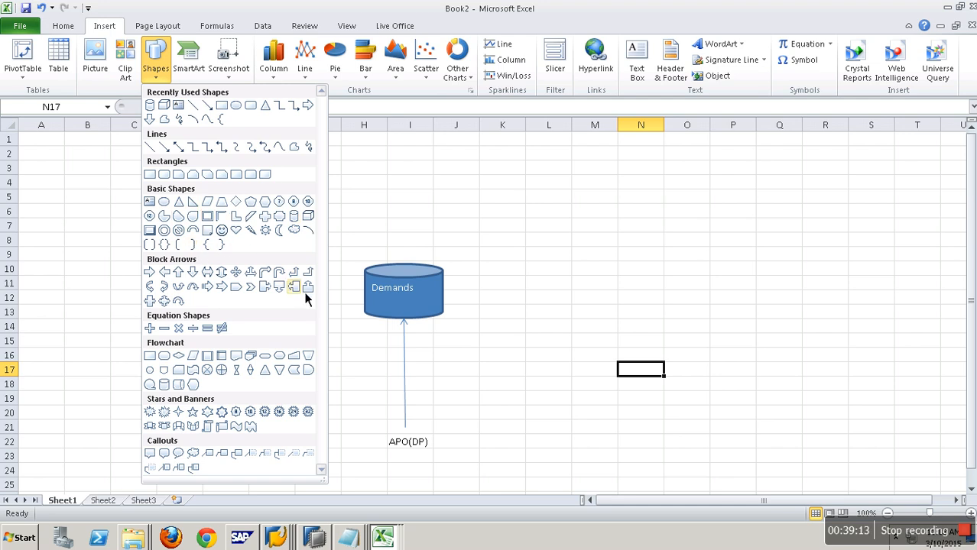
left_click(211, 233)
left_click_drag(243, 222, 274, 245)
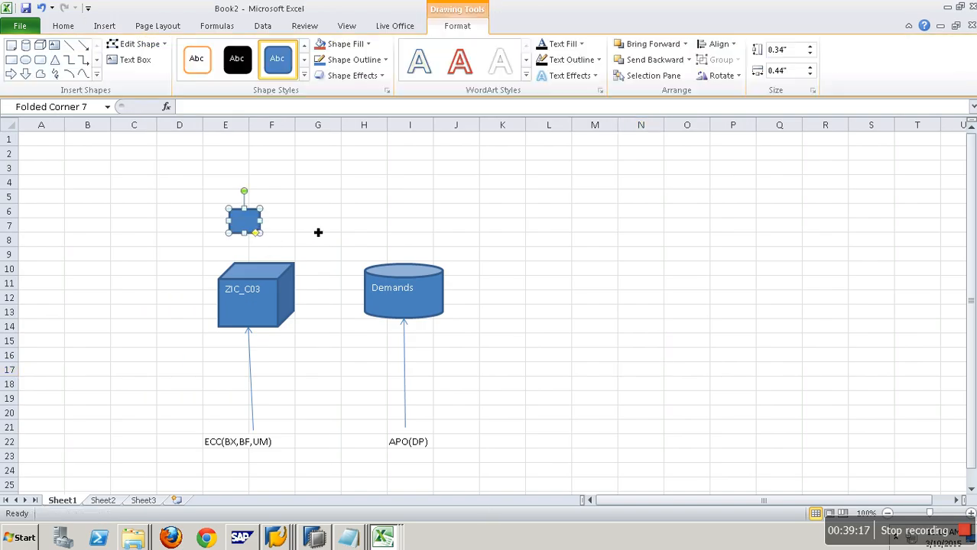
Enter the label "APD" in cell J5
left_click(475, 196)
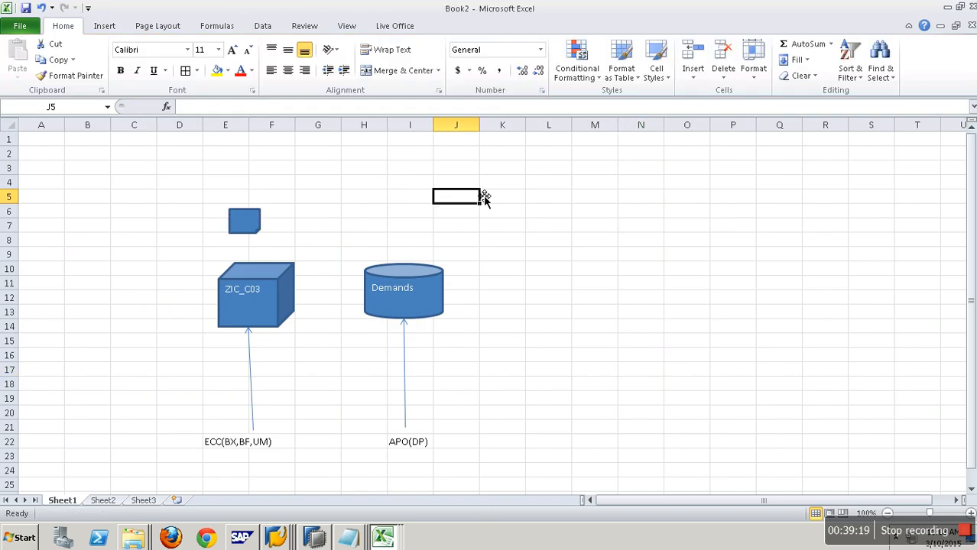
type("APD")
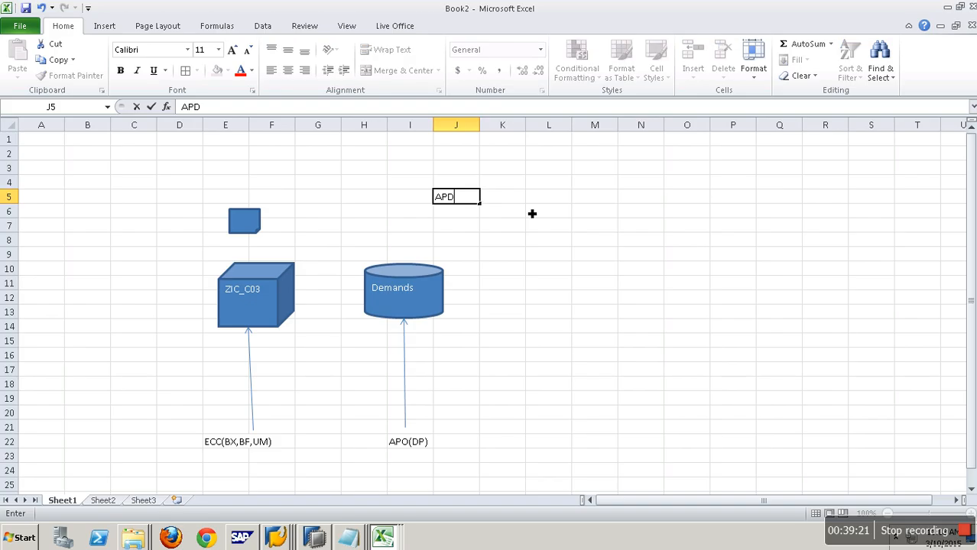
left_click(531, 213)
Draw straight arrows to the APD label in J5, one from the folded-corner shape and one from the Demands can
left_click(106, 26)
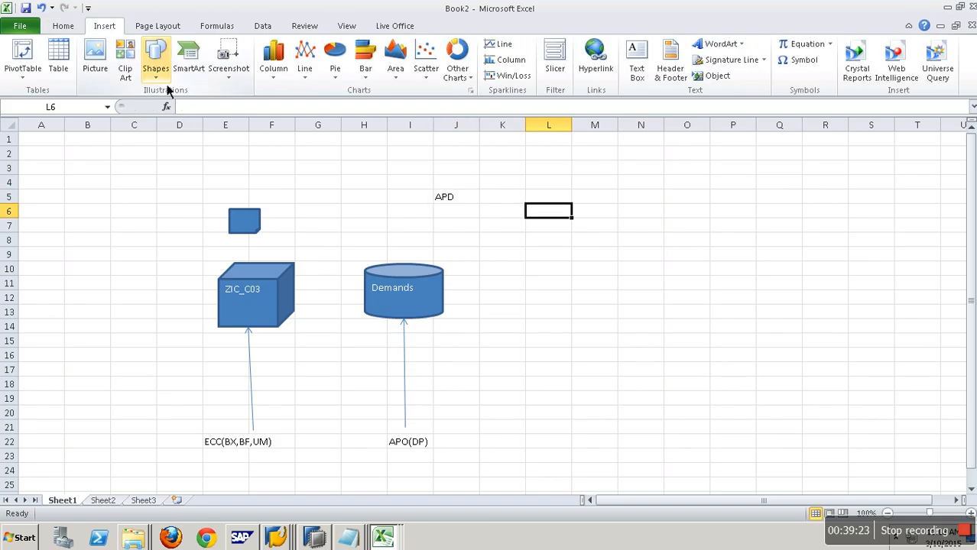
left_click(156, 61)
left_click(230, 105)
left_click_drag(273, 220, 445, 204)
left_click(84, 45)
mouse_move(406, 257)
left_mouse_down()
mouse_move(445, 203)
mouse_move(436, 197)
left_mouse_up()
Enter "Deamand Ration" in K5 and fit column K to the text
left_click(510, 200)
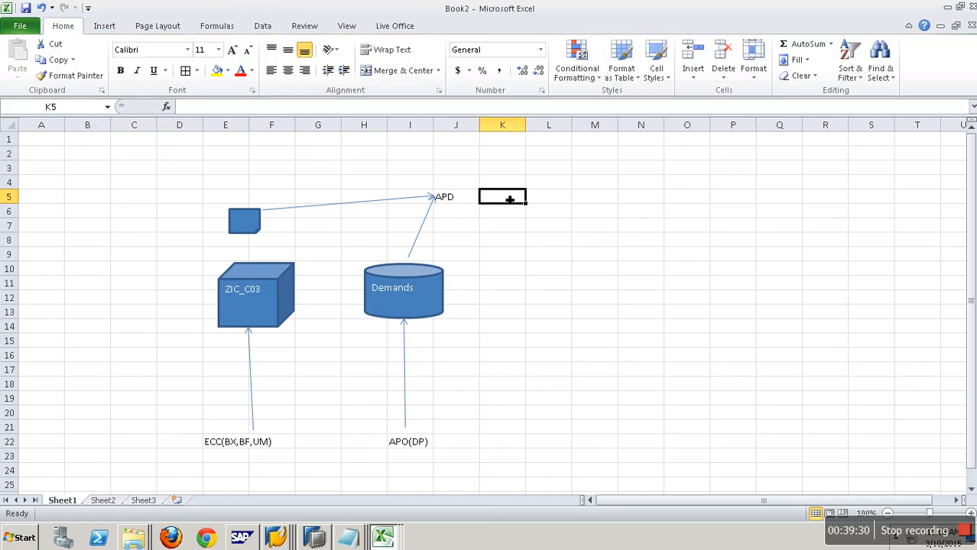
type("Deam")
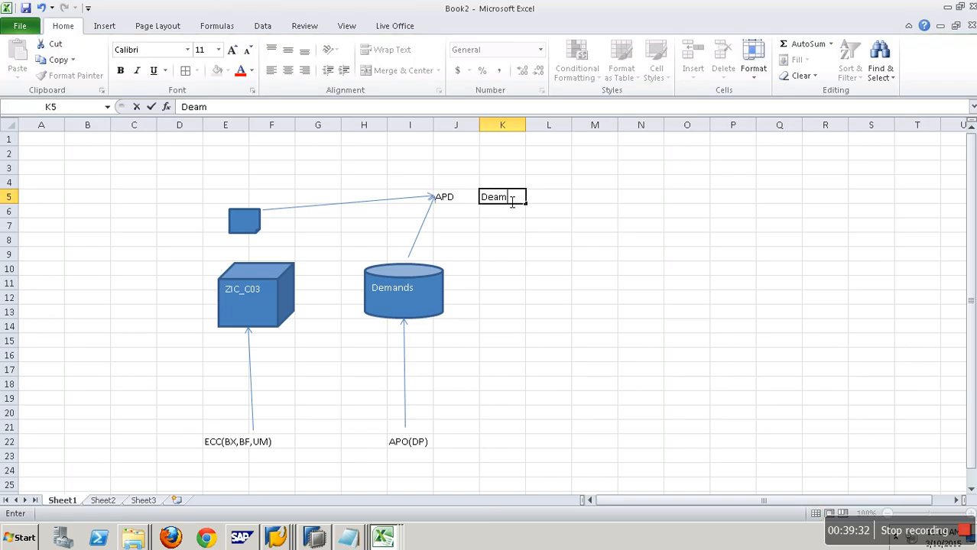
type("and Ratio")
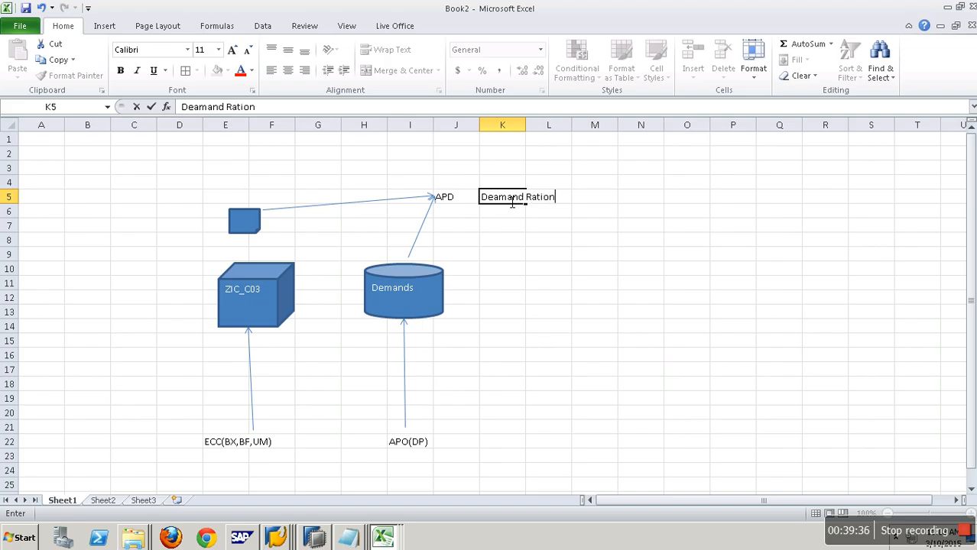
type("n")
left_click(552, 237)
double_click(526, 125)
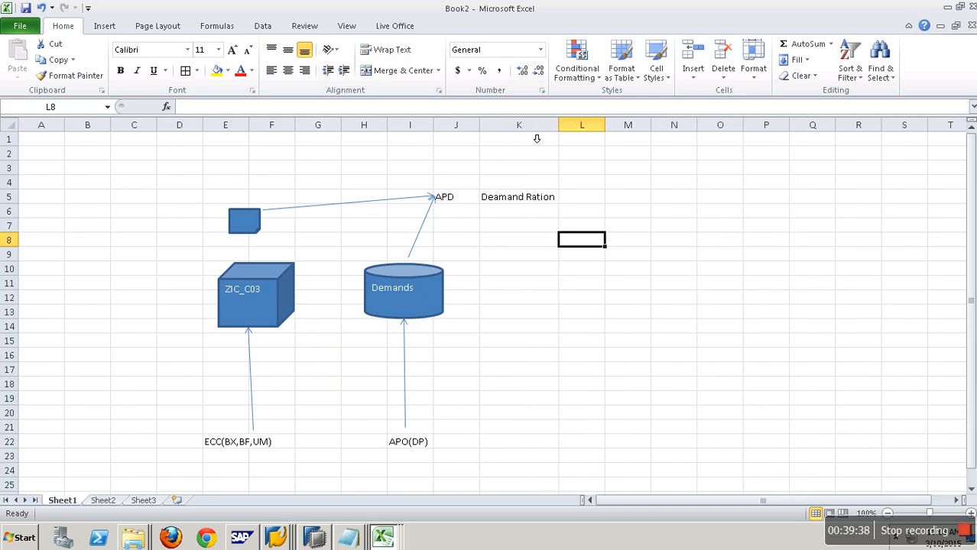
Place a copy of the Demands can across M4:N8, to the right of the Deamand Ration label
left_click(618, 196)
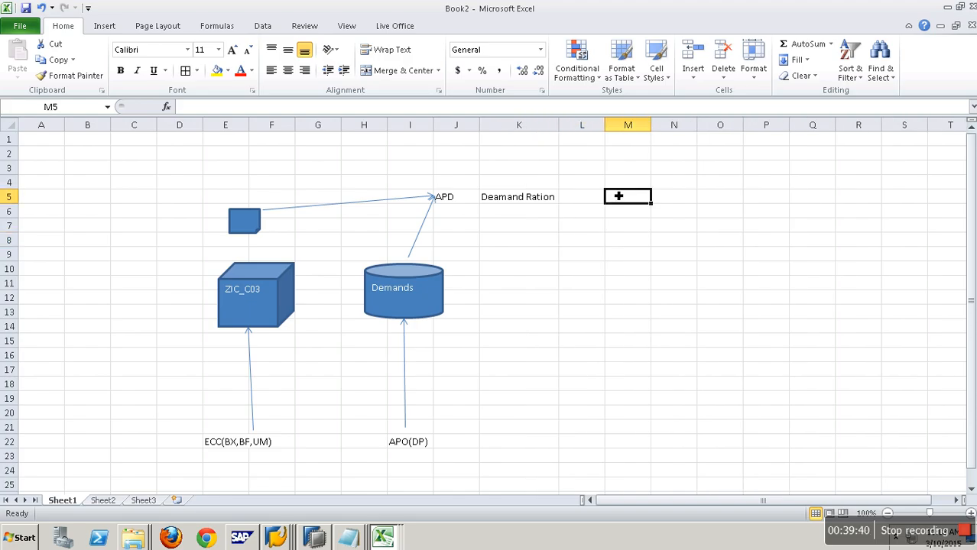
left_click(437, 280)
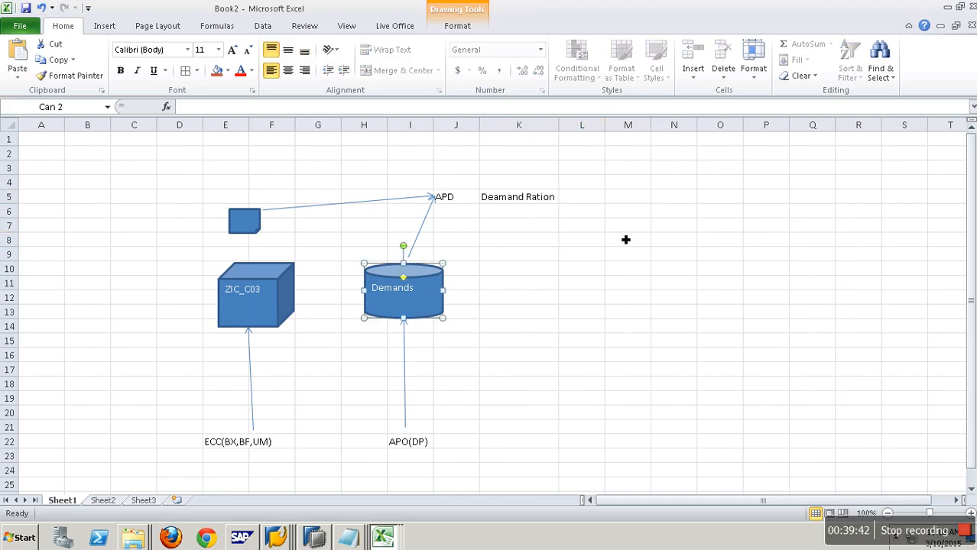
left_click(646, 214)
key("ctrl+v")
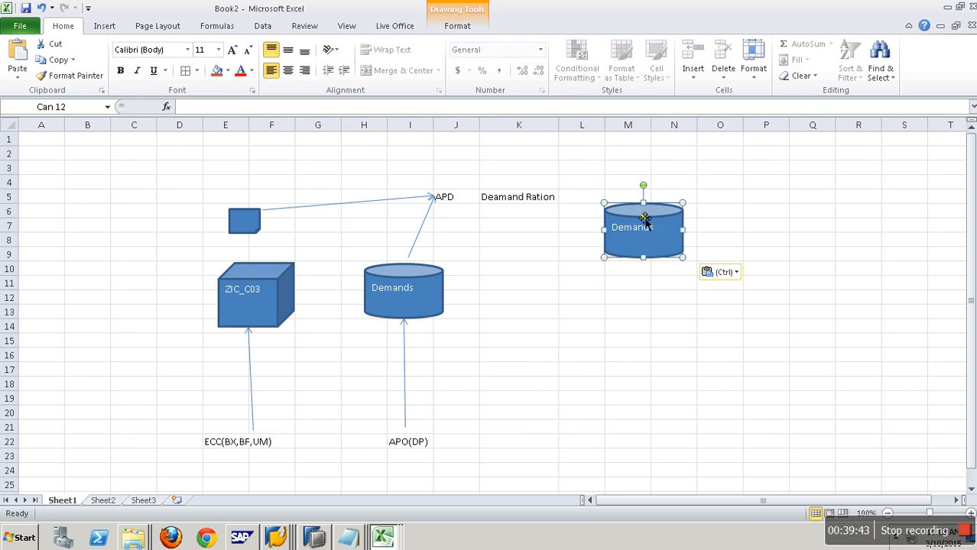
left_click_drag(646, 219, 646, 198)
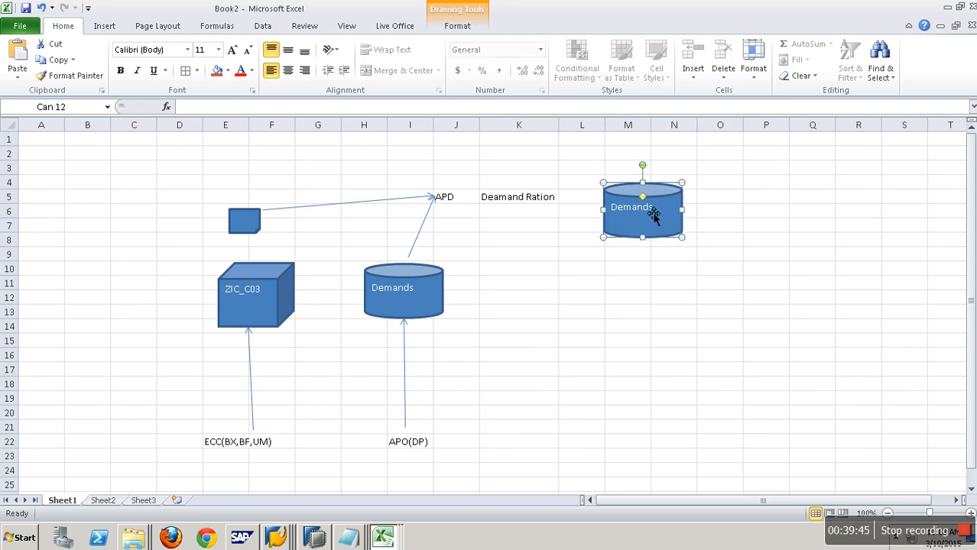
Relabel the new can as DMDRATIO and place a copy of the ZIC_C03 cube beyond it, across P4:R9
left_click(649, 210)
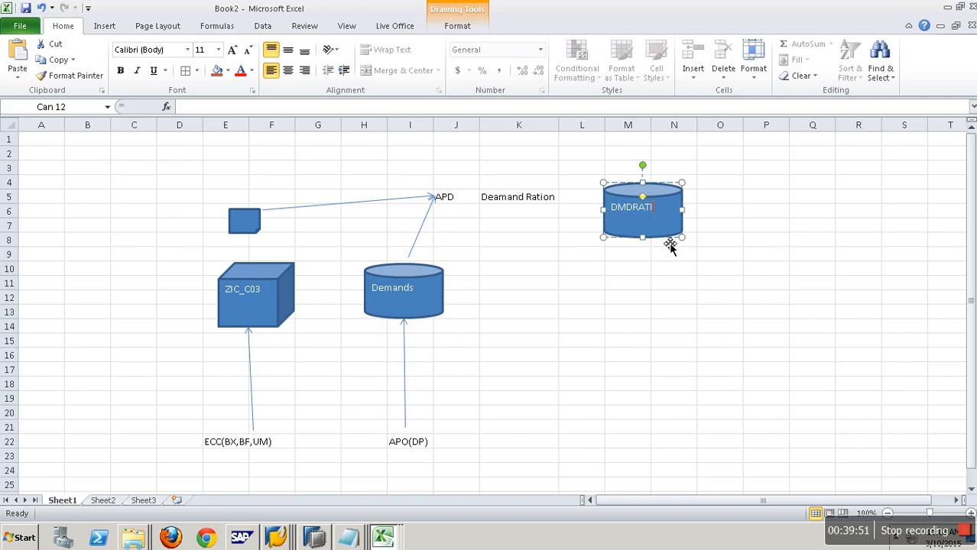
left_click(683, 271)
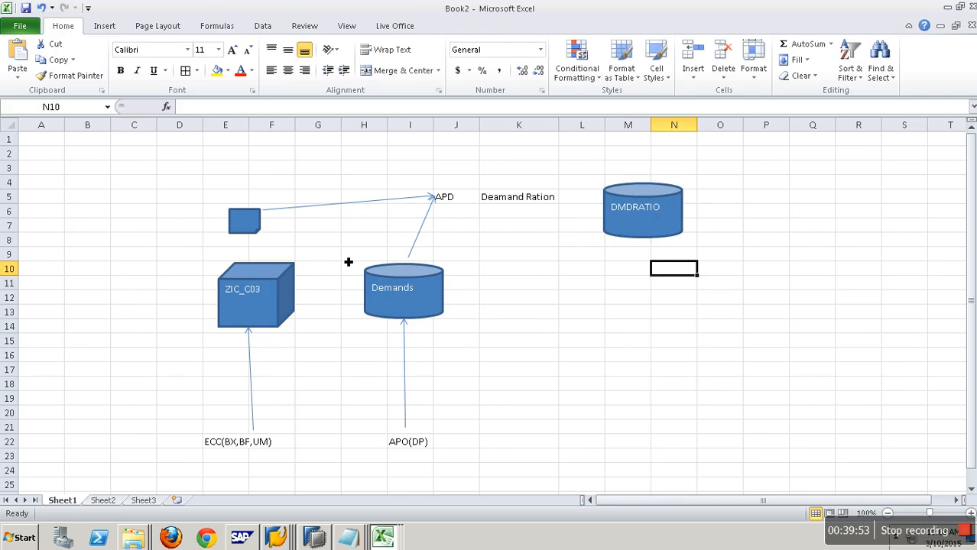
left_click(291, 283)
key("ctrl+c")
left_click(689, 266)
key("ctrl+v")
left_click_drag(691, 285, 822, 208)
Draw a straight arrow from the DMDRATIO can to the copied cube and relabel that cube ZCDMD
left_click(111, 28)
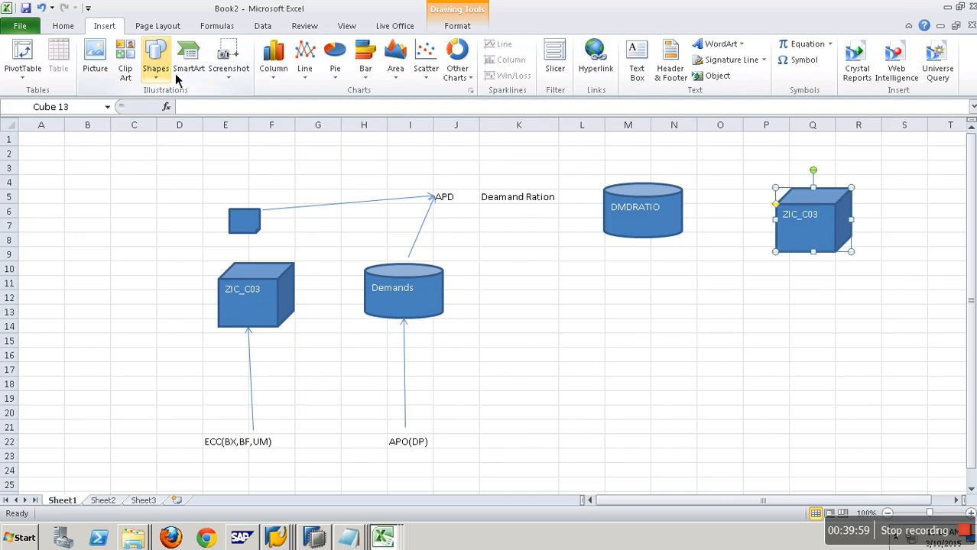
left_click(157, 65)
left_click(233, 113)
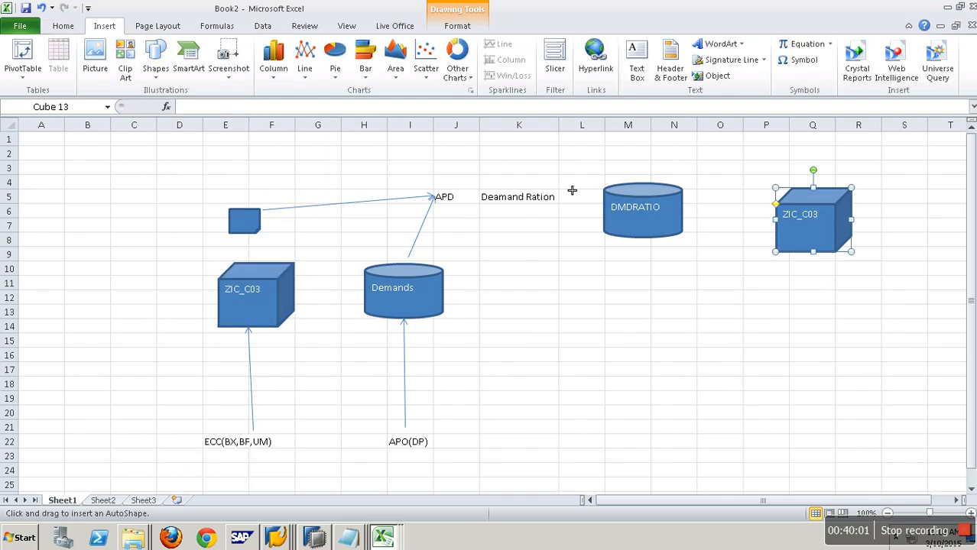
mouse_move(693, 218)
left_mouse_down()
mouse_move(791, 231)
mouse_move(823, 222)
left_mouse_up()
left_click(813, 223)
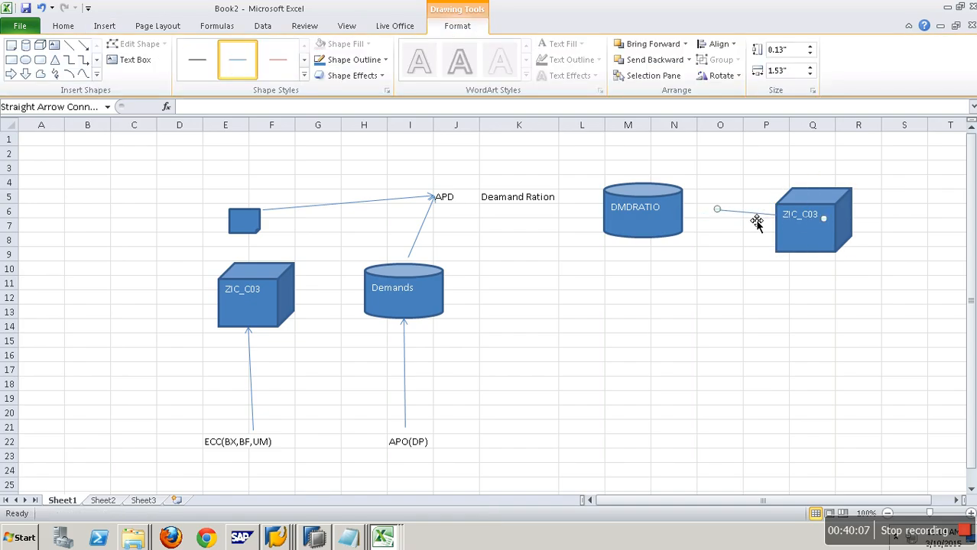
key("ctrl+z")
left_click(804, 218)
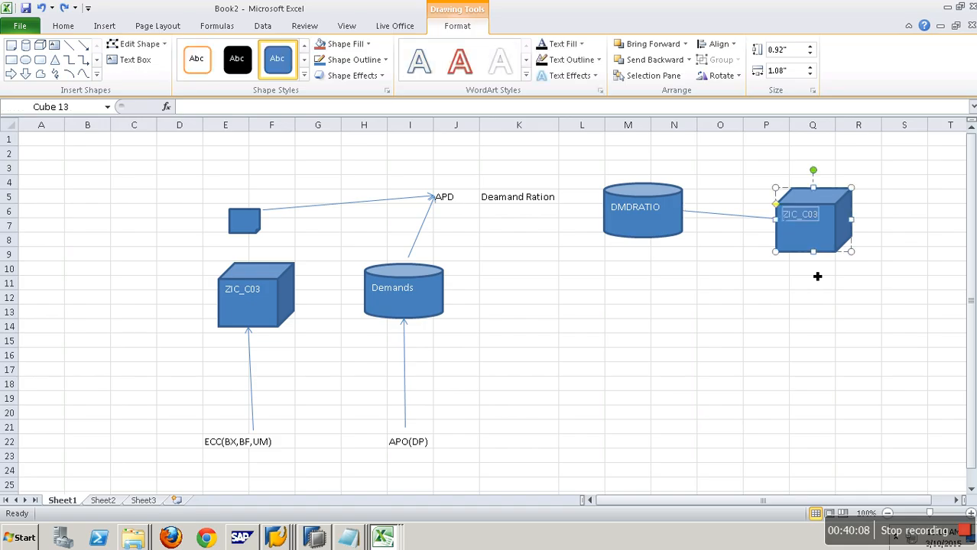
type("ZD")
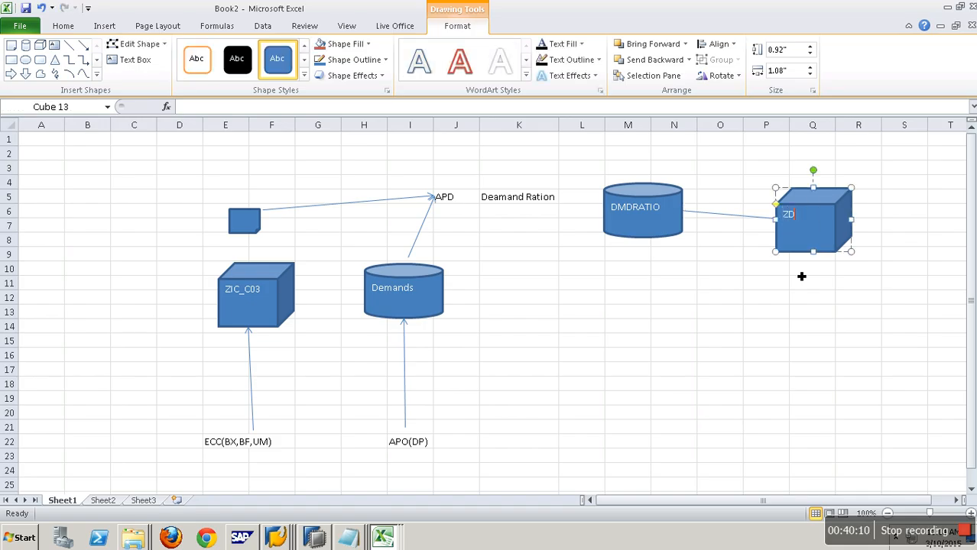
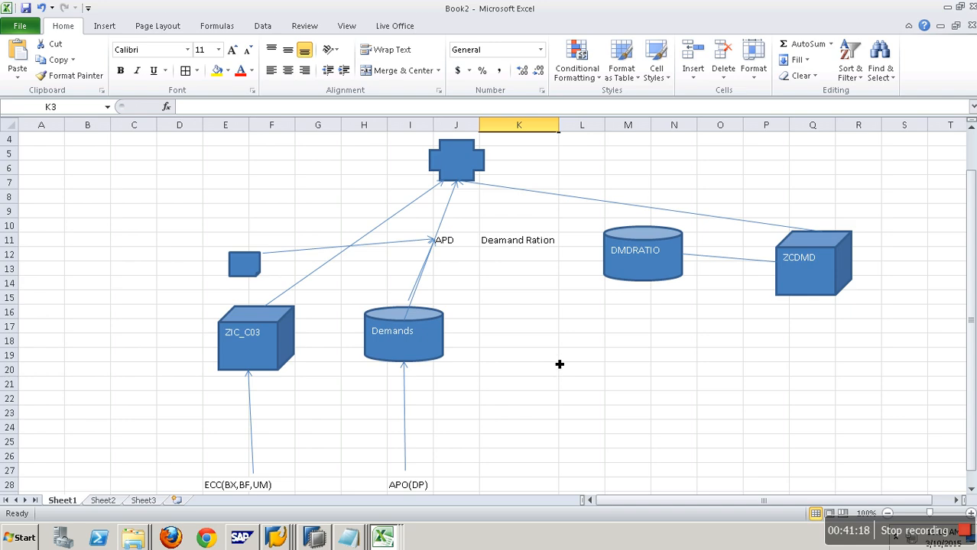
Save the workbook as Demand Ratio in the Flat files folder
left_click_drag(169, 153, 798, 467)
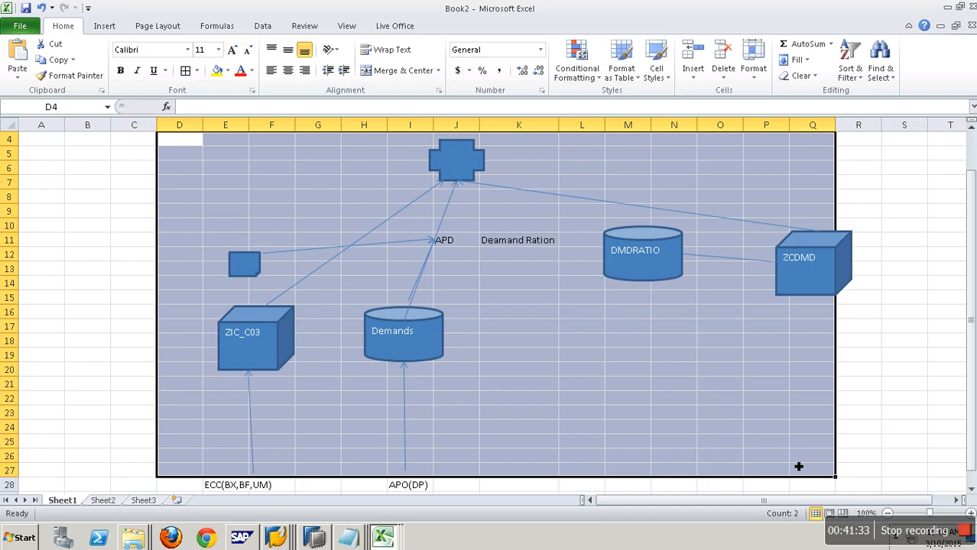
left_click(26, 8)
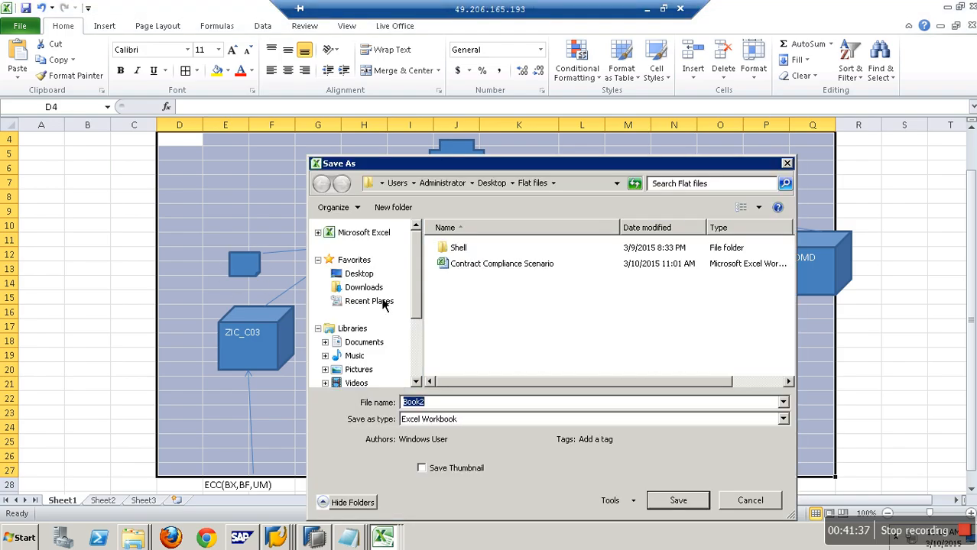
type("Demand Ratio")
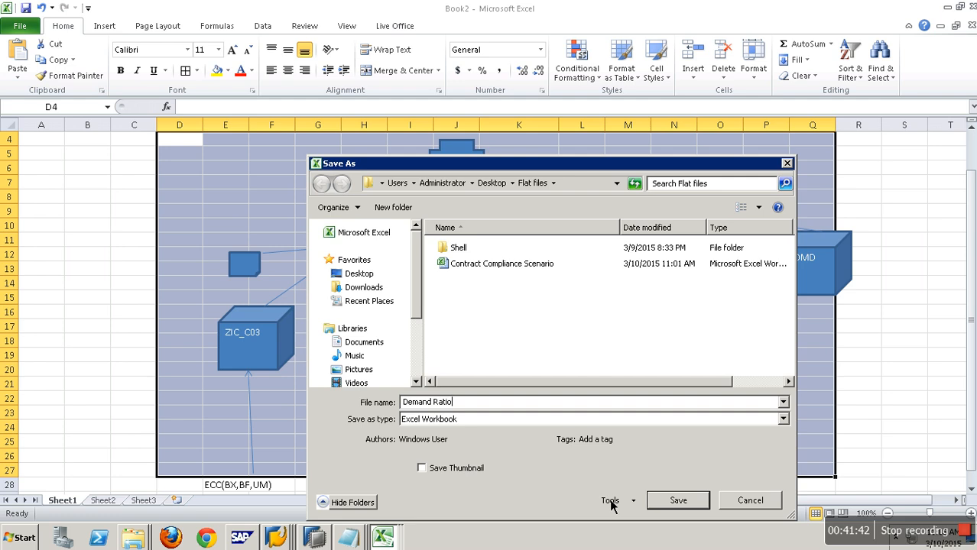
left_click(678, 500)
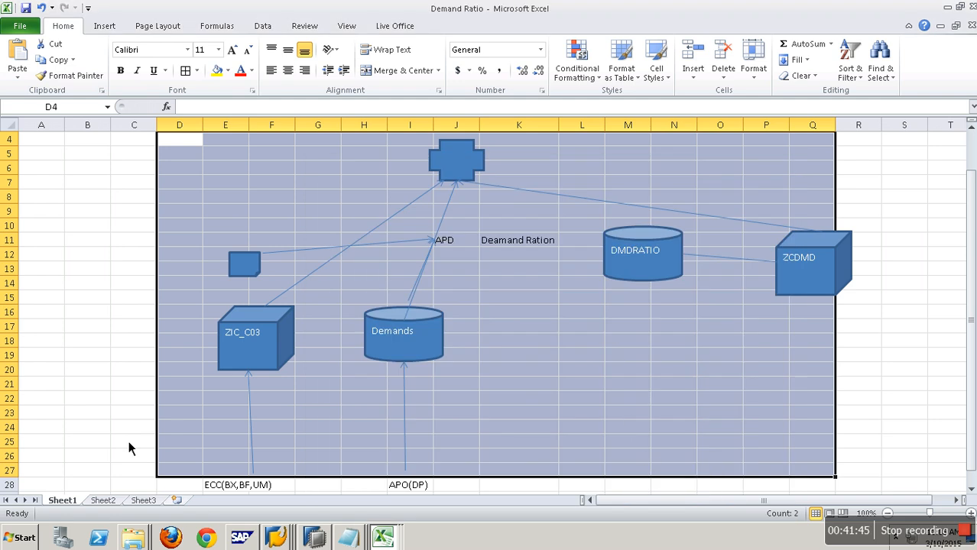
Create a new blank workbook
left_click(19, 25)
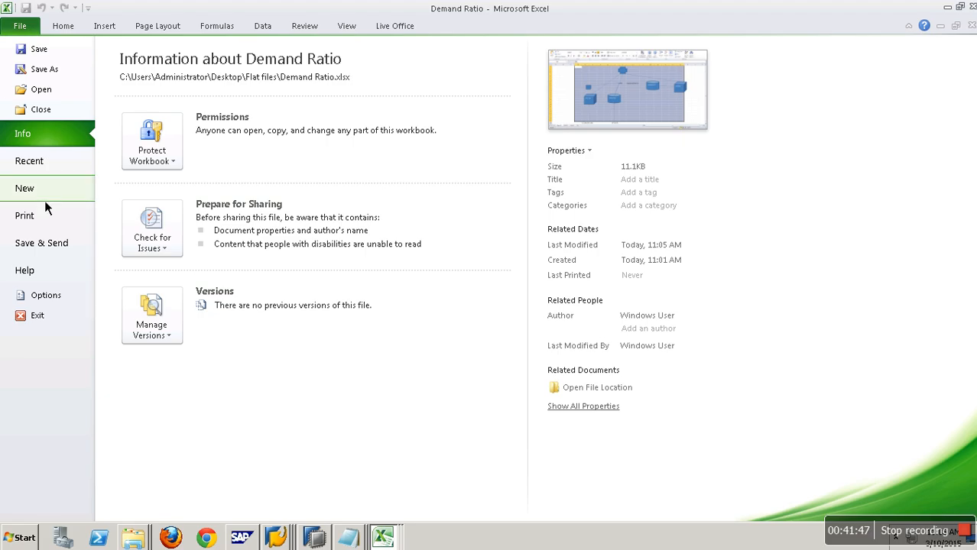
left_click(46, 194)
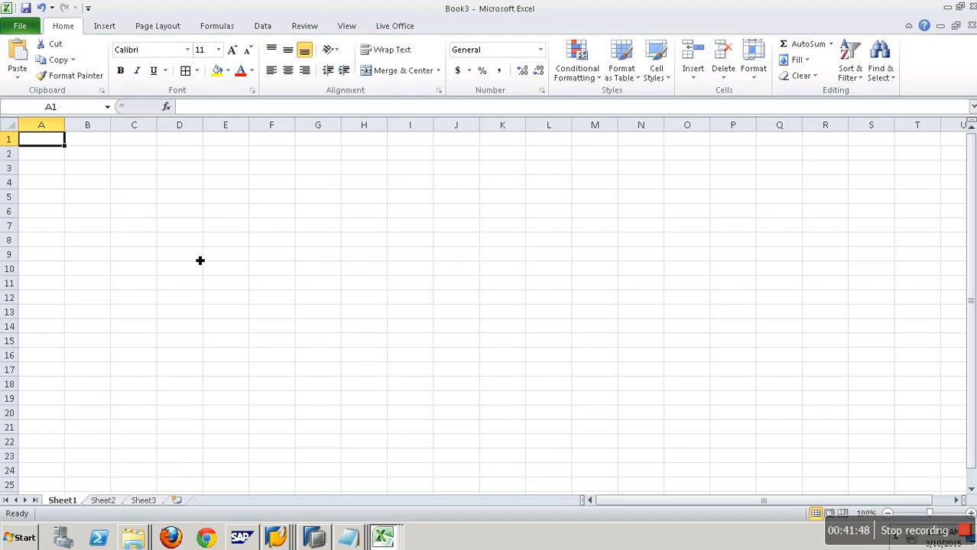
left_click(201, 201)
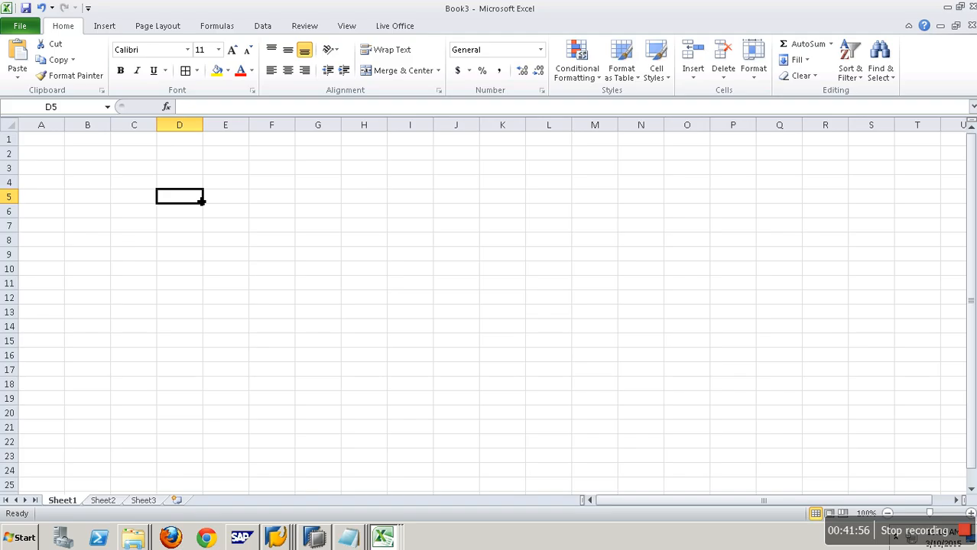
Draw a circle across D5:E8 with the Oval shape and label it PR
left_click(105, 26)
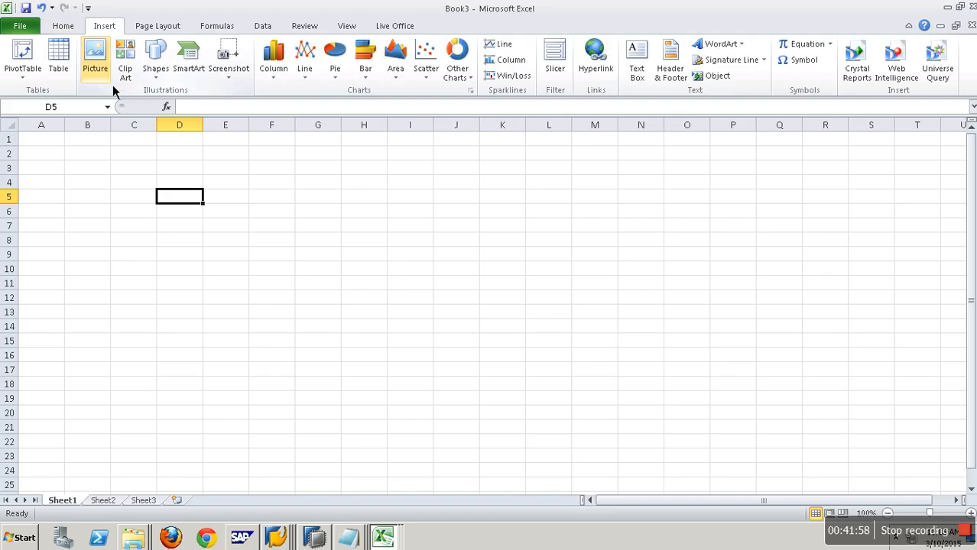
left_click(155, 61)
left_click(165, 230)
left_click_drag(163, 197, 221, 251)
type("PR")
left_click(233, 257)
Place a copy of the PR circle around F6:G9 and relabel it PO
left_click(213, 227)
key("ctrl+c")
left_click(290, 211)
key("ctrl+v")
type("PO")
key("BackSpace")
key("BackSpace")
key("BackSpace")
key("BackSpace")
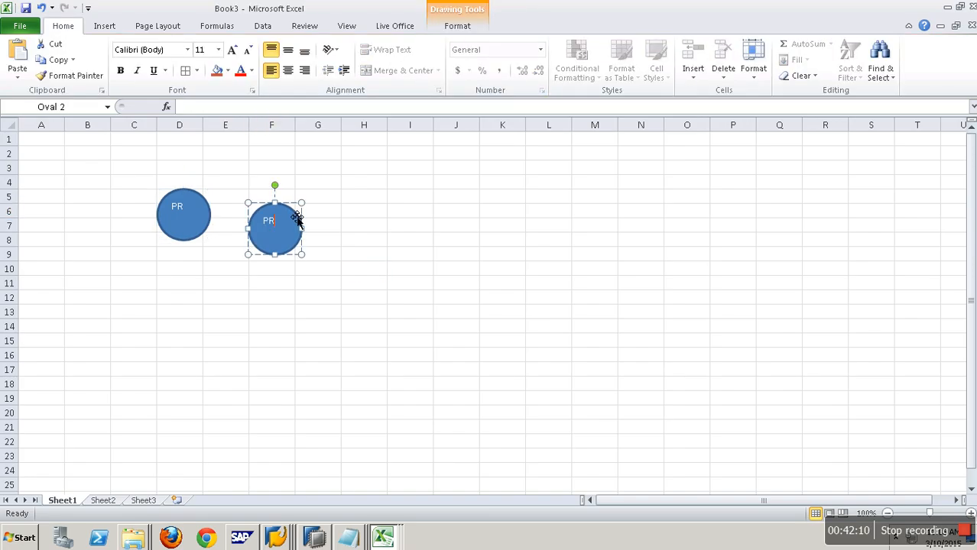
type("PO")
left_click(331, 242)
Place a copy of the PO circle around H7:I10 and relabel it GR
left_click(291, 233)
left_click(371, 227)
key("ctrl+v")
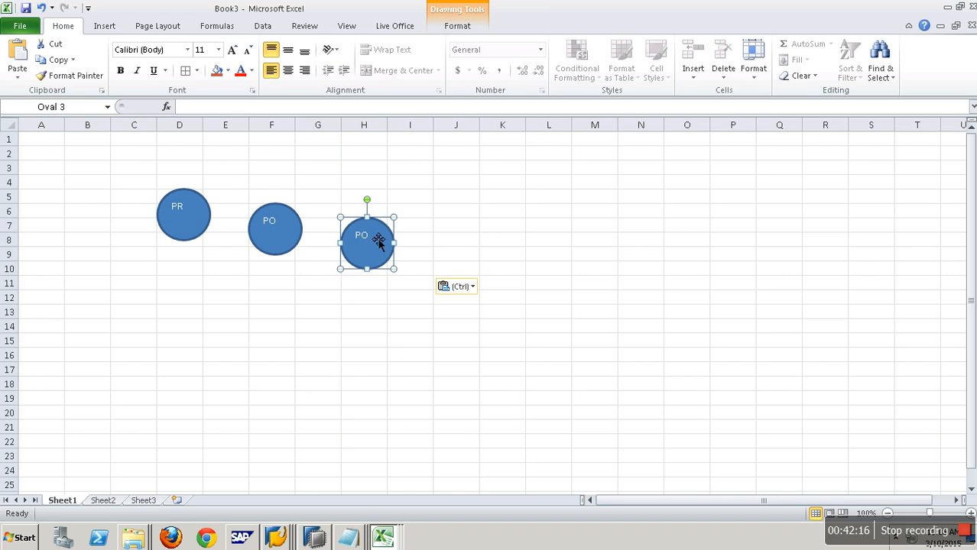
double_click(360, 238)
type("gr")
key("BackSpace")
key("BackSpace")
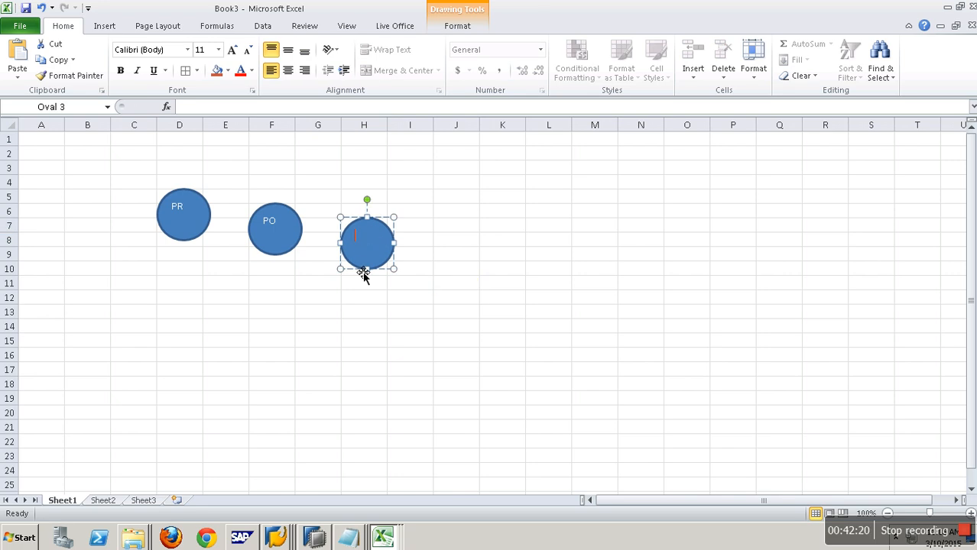
type("GR")
mouse_move(405, 312)
left_mouse_down()
mouse_move(392, 284)
mouse_move(394, 297)
left_mouse_up()
Place a copy of the GR circle around J7:K10 and relabel it Invoice
left_click(377, 242)
key("ctrl+c")
left_click(414, 242)
key("ctrl+v")
left_click_drag(436, 258, 487, 250)
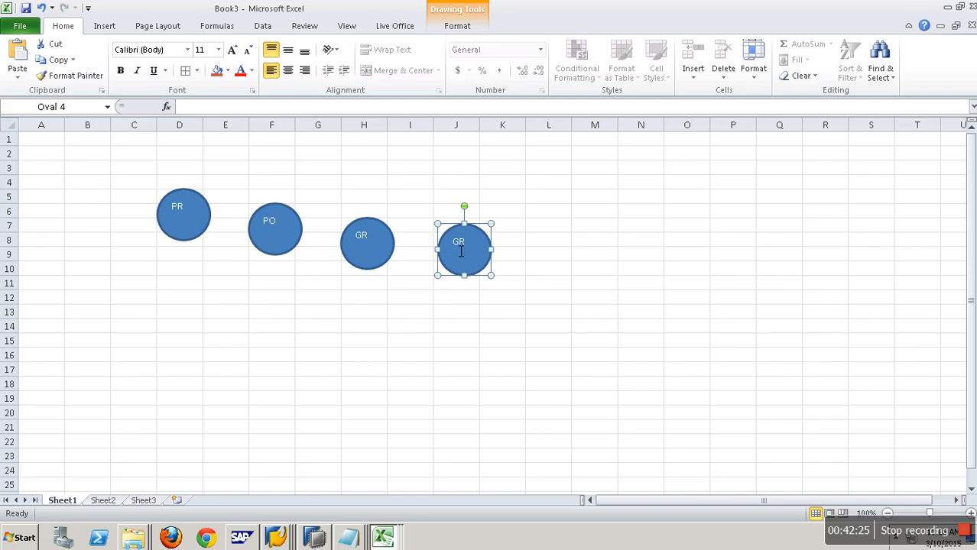
double_click(465, 250)
type("iNVOICE")
left_click(478, 320)
left_click(471, 260)
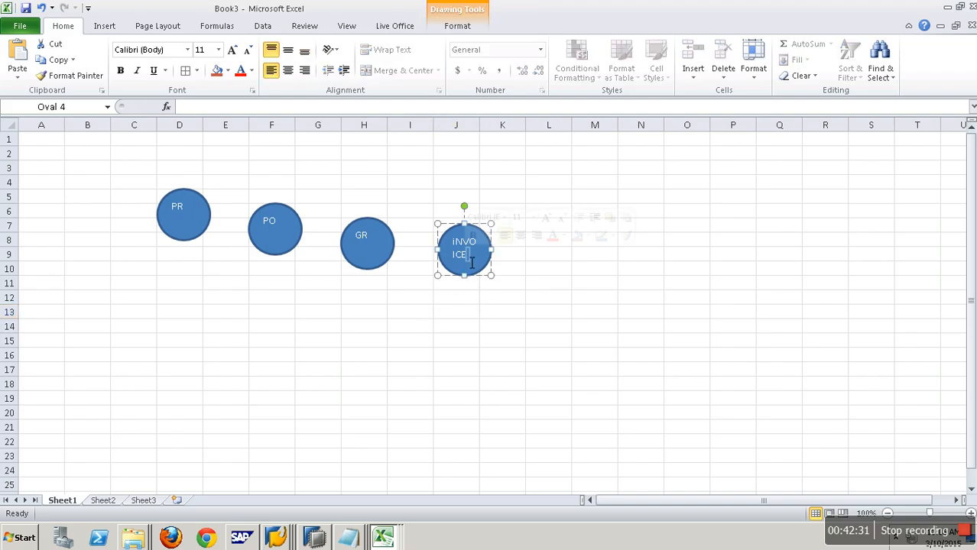
left_click_drag(470, 259, 451, 241)
type("Invoice")
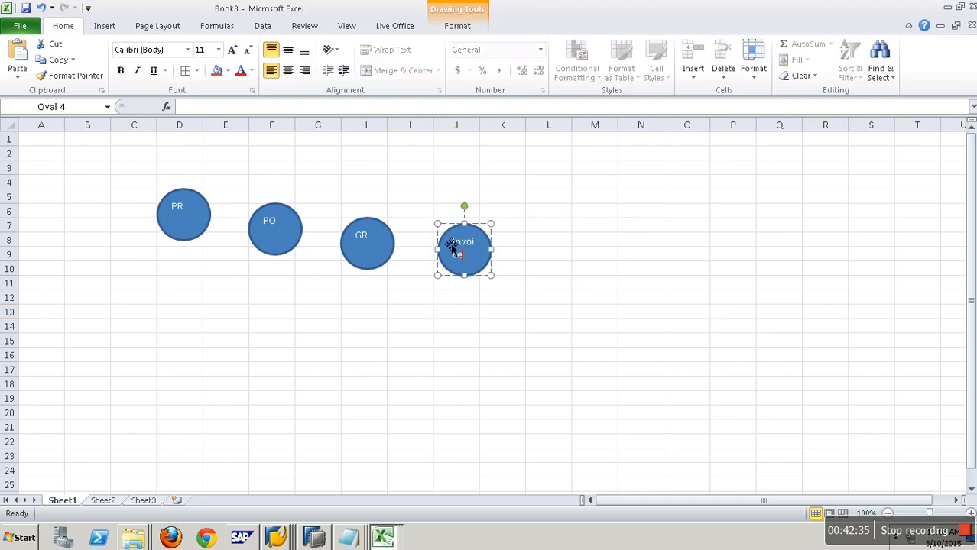
Widen the Invoice oval so its label fits on one line
left_click(492, 271)
left_click(486, 258)
left_click_drag(496, 252, 524, 255)
left_click_drag(523, 315, 524, 324)
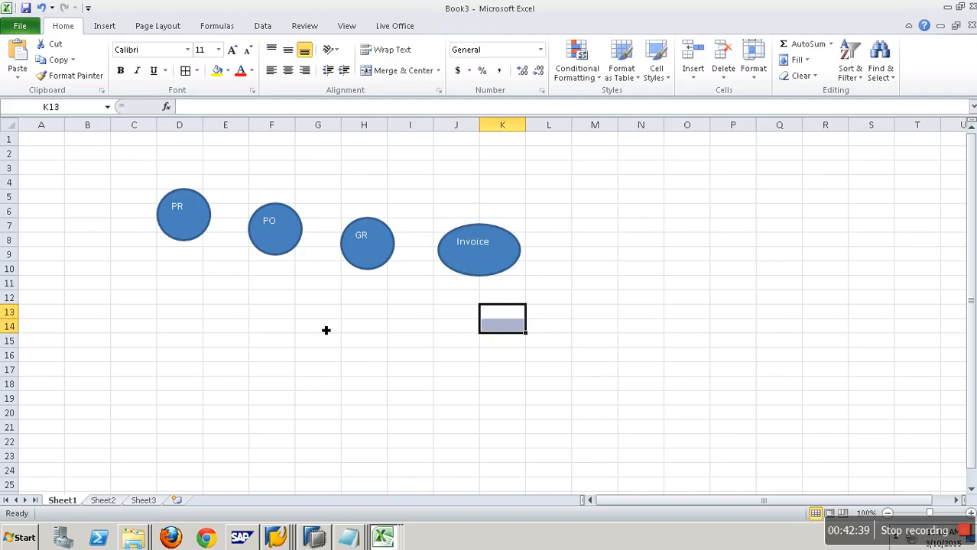
Move the PO, GR and Invoice shapes down so they form a descending diagonal from the PR circle
left_click_drag(288, 243, 290, 269)
left_click_drag(381, 259, 391, 318)
left_click_drag(480, 266, 501, 367)
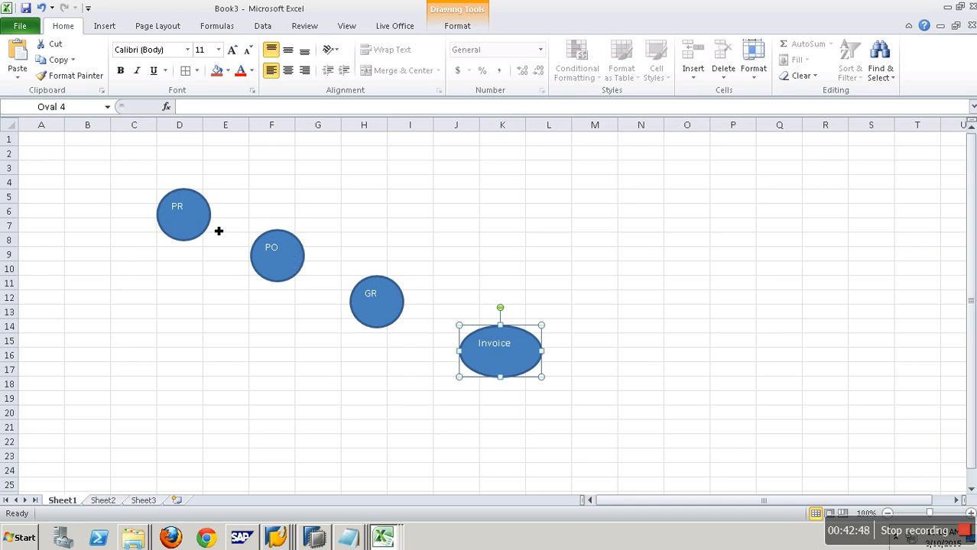
Move the PR circle up to B1:C4 and paste a copy of it around D6:E9
left_click_drag(192, 212, 139, 166)
key("ctrl+c")
left_click(184, 212)
key("ctrl+v")
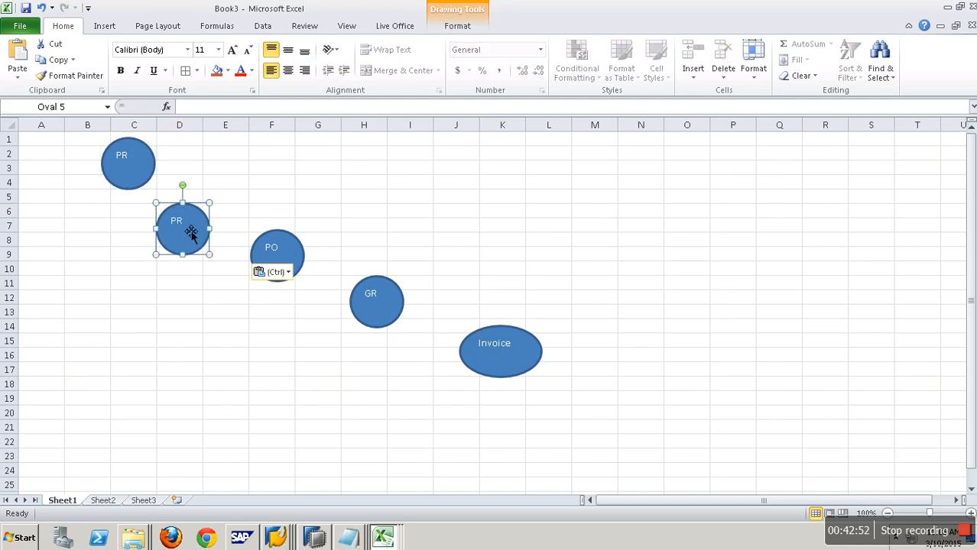
Label the copied circle Bidding, widen it to fit the text on one line, and position it between PR and PO
double_click(182, 227)
type("Bidding")
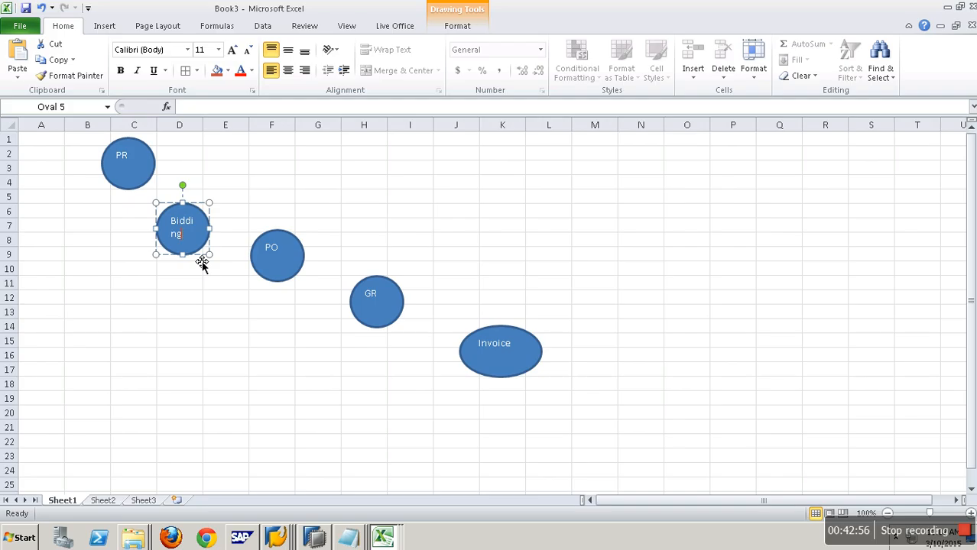
mouse_move(209, 229)
left_mouse_down()
mouse_move(233, 235)
mouse_move(190, 233)
left_mouse_up()
left_click(242, 326)
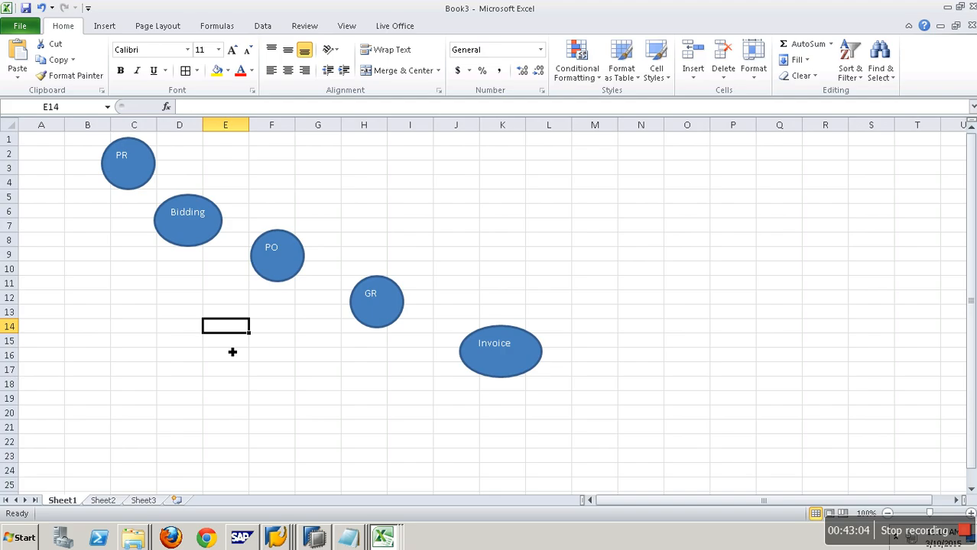
left_click(147, 180)
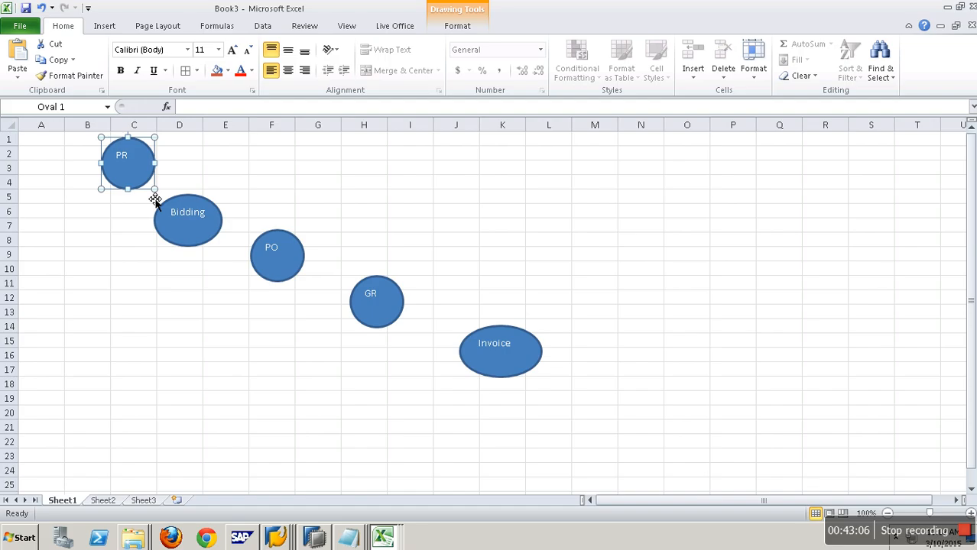
left_click(206, 218)
left_click(284, 262)
left_click(378, 289)
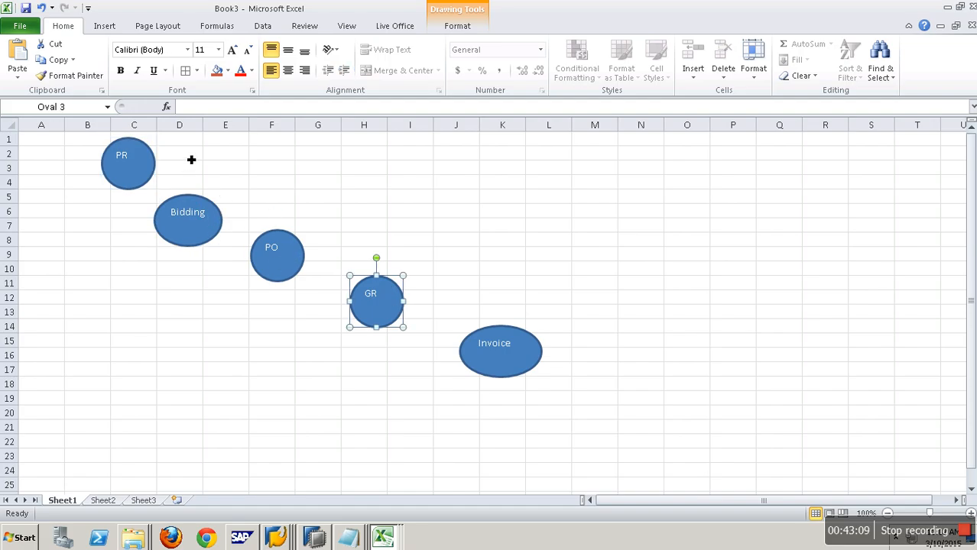
left_click(135, 161)
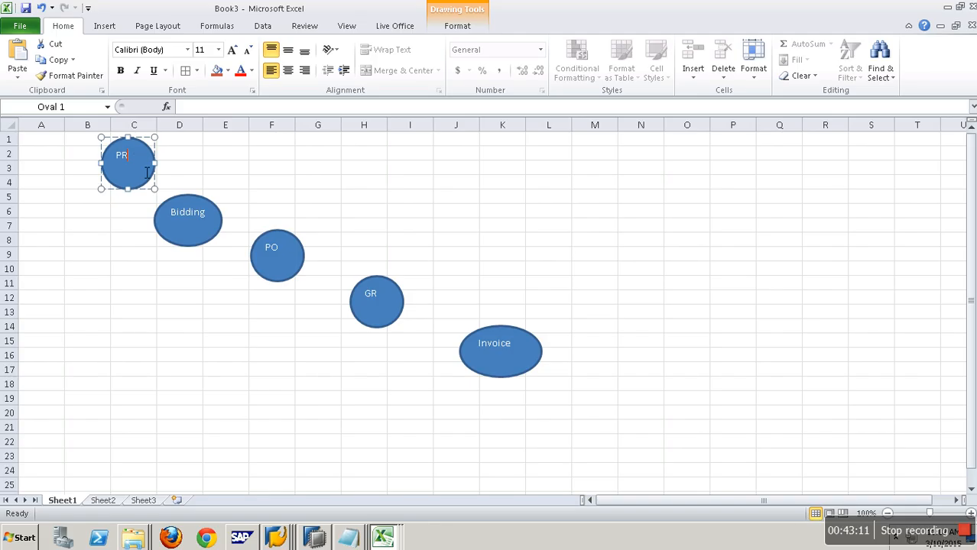
left_click(395, 313)
left_click(503, 342)
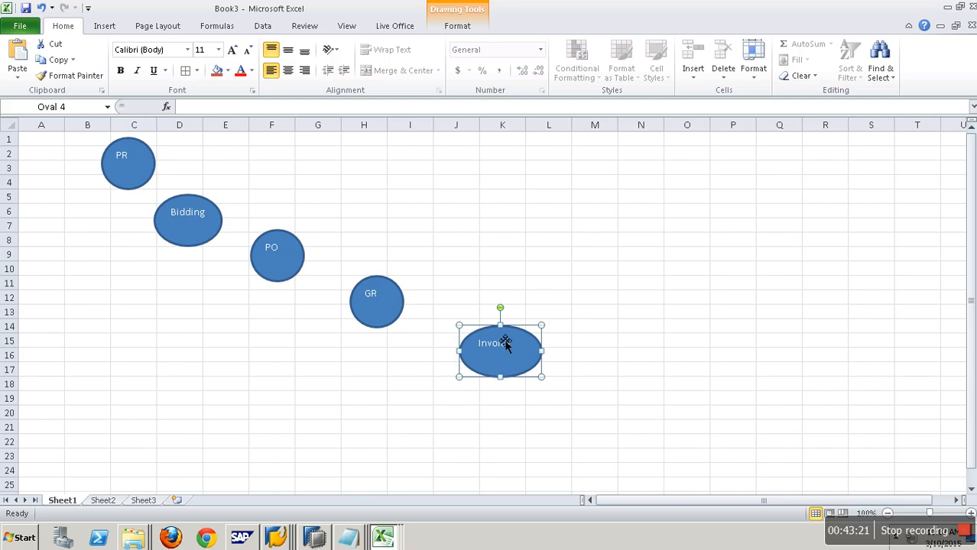
left_click(205, 204)
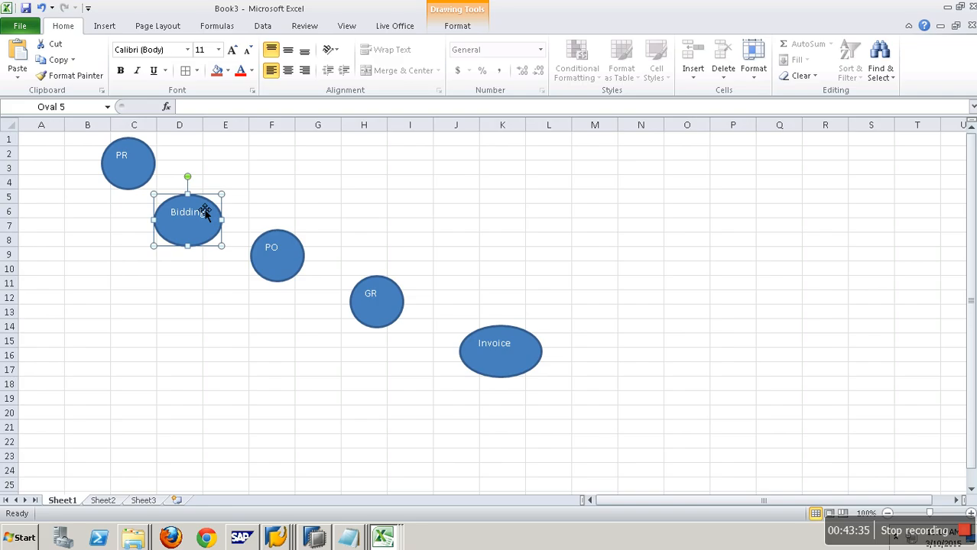
left_click(290, 248)
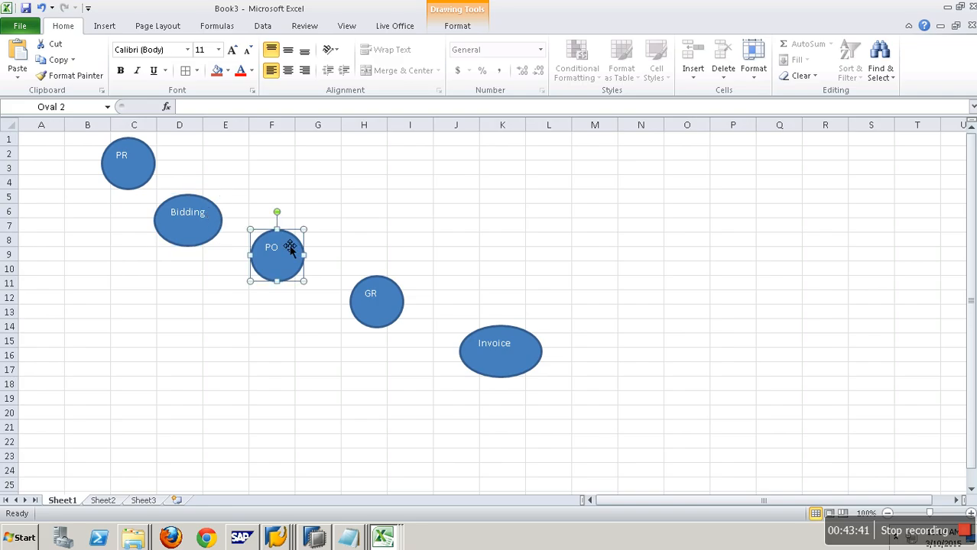
left_click(391, 296)
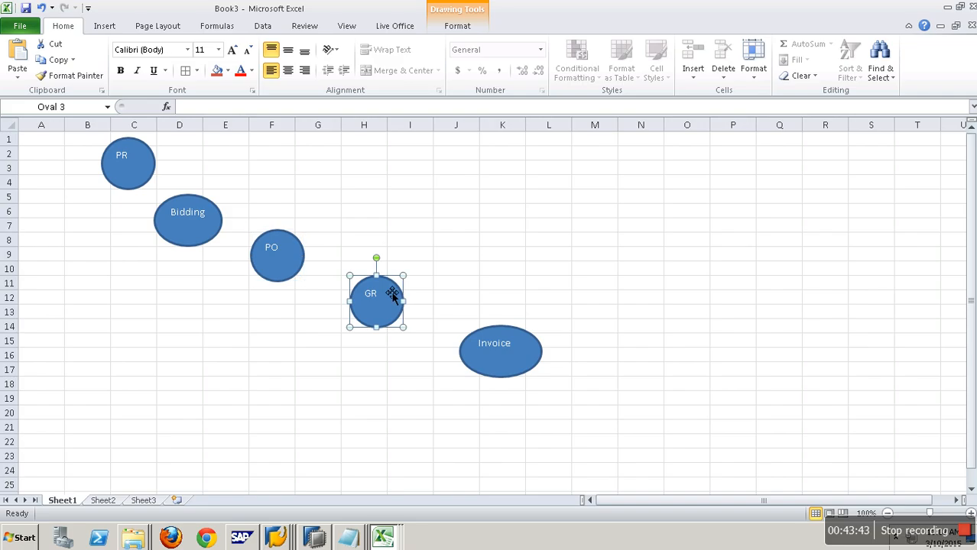
left_click(544, 353)
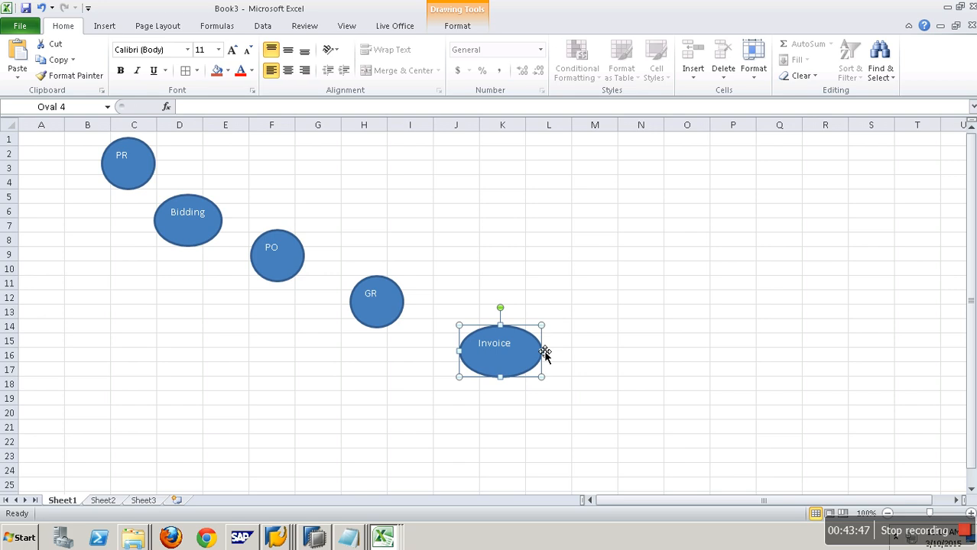
Enter the label "Turn Around Time" in cell D16
left_click(183, 354)
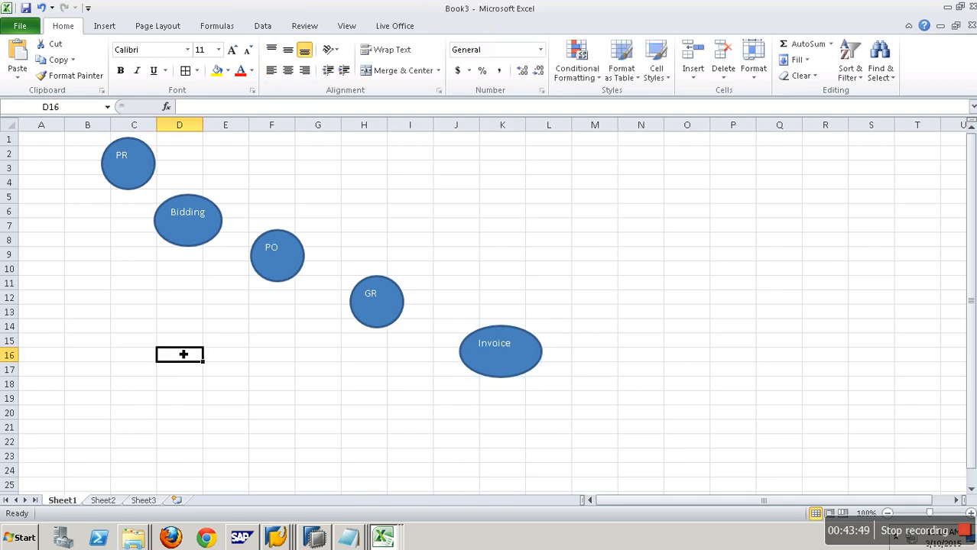
type("Turn Around Time")
left_click(292, 402)
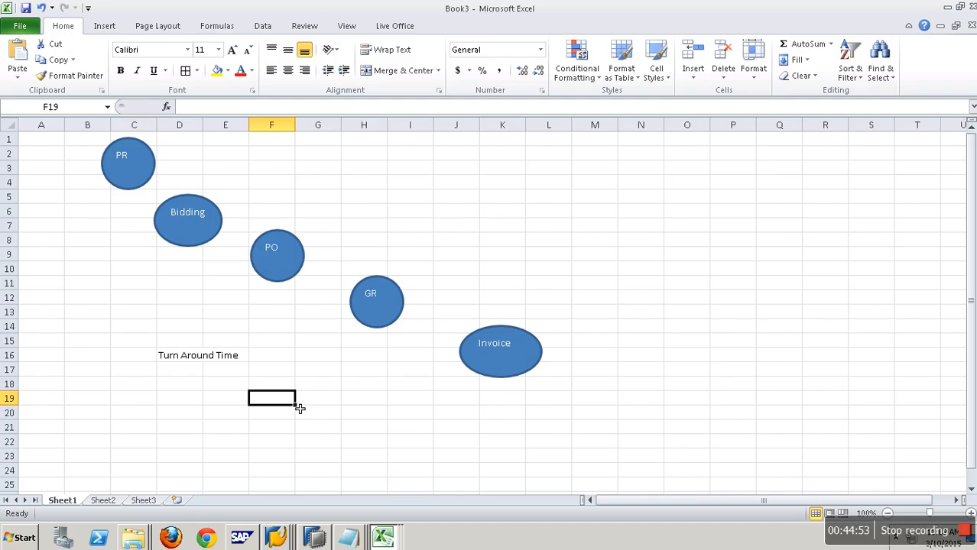
left_click(293, 263)
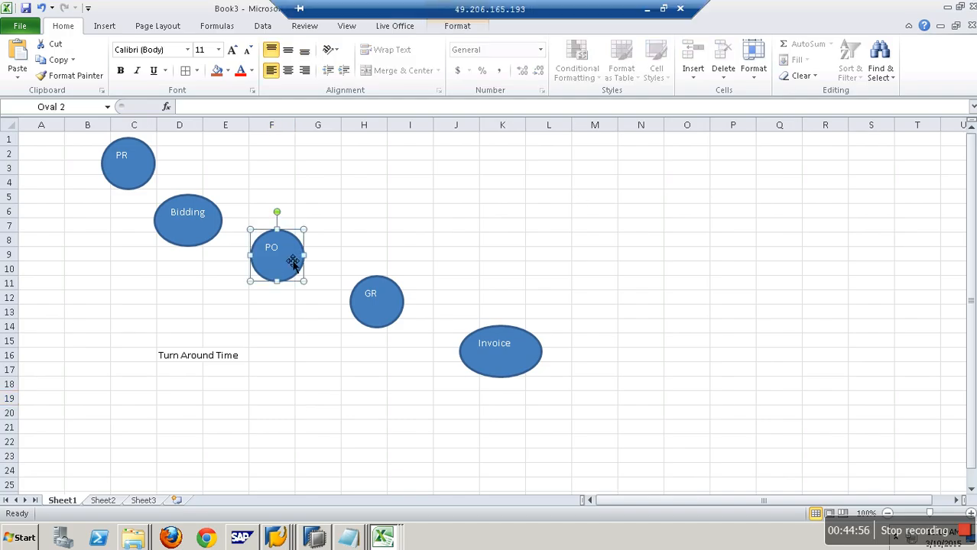
left_click(392, 290)
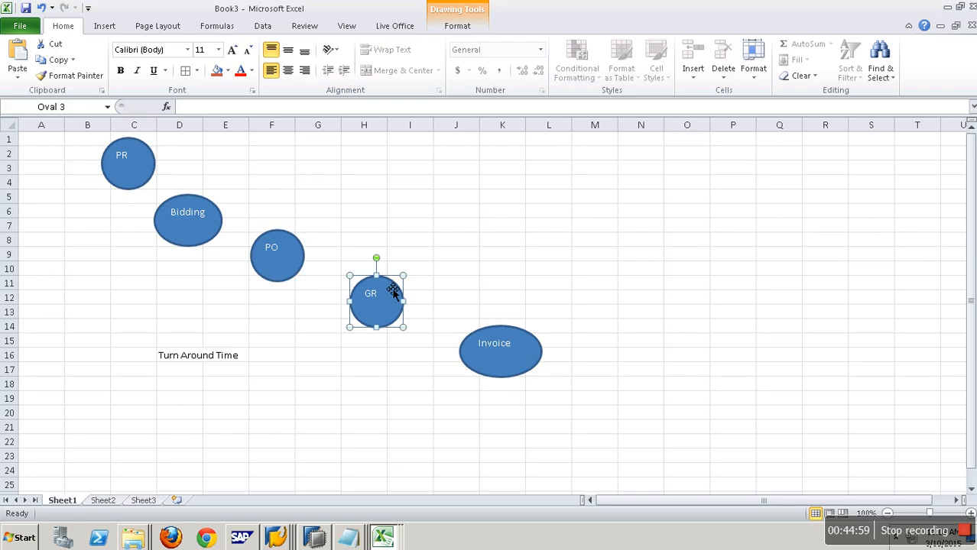